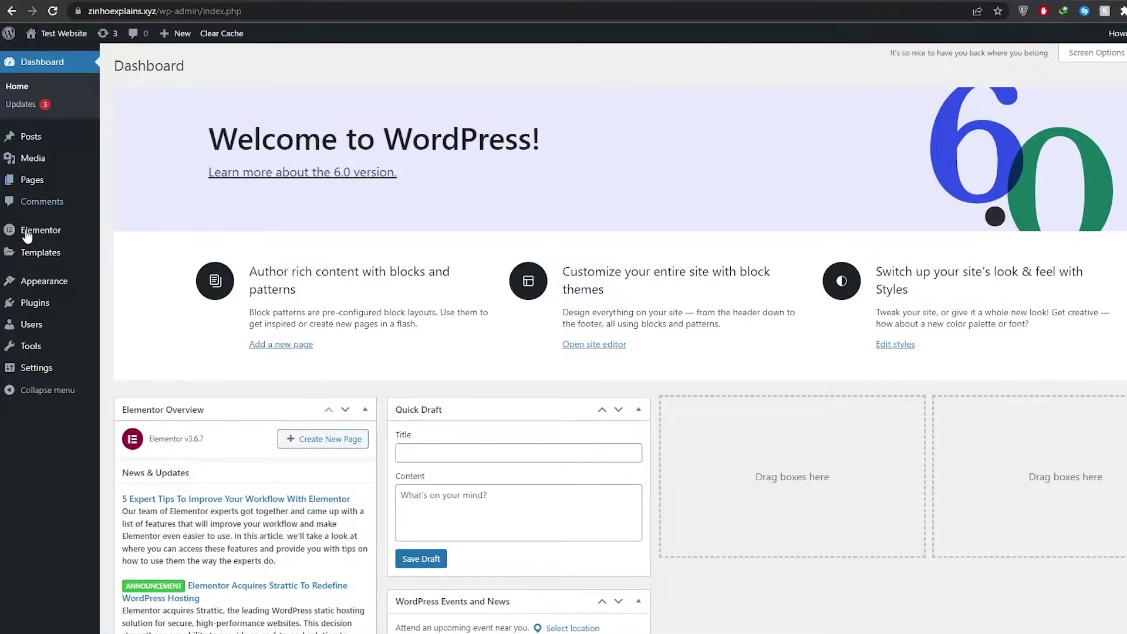
# Step: Open the Installed Plugins list from the admin sidebar
pyautogui.moveTo(30, 254)
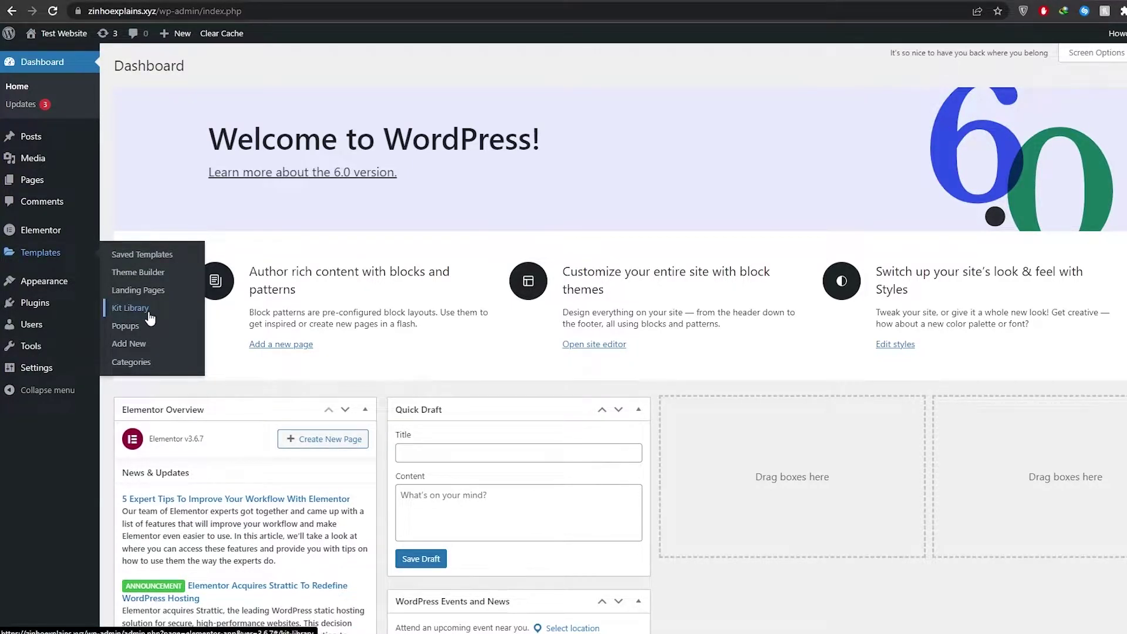
pyautogui.click(27, 311)
pyautogui.click(27, 310)
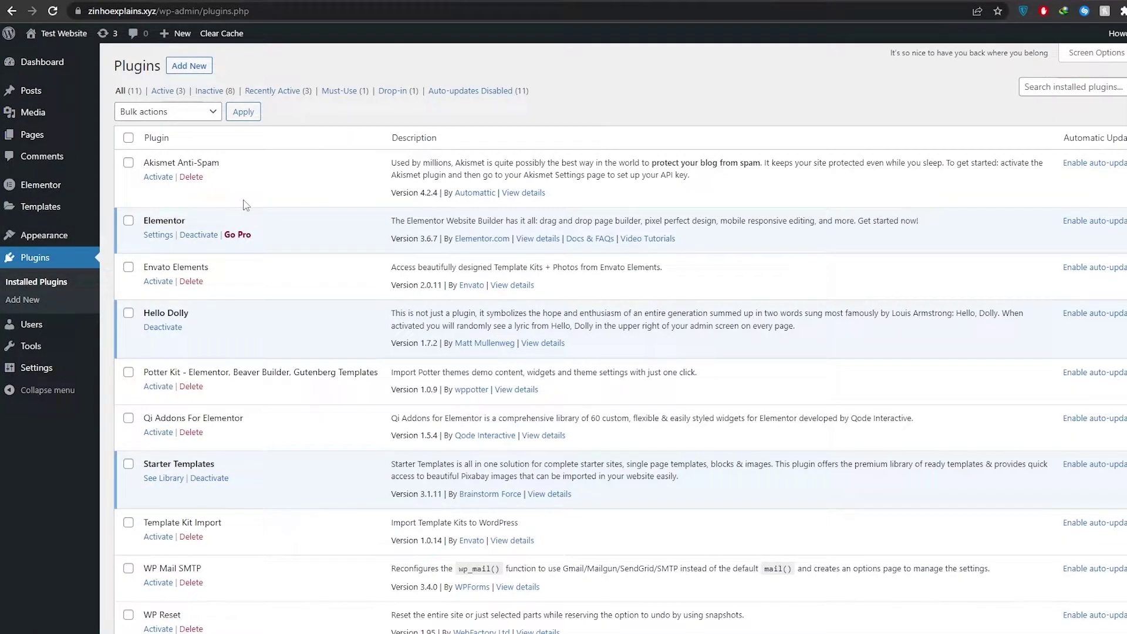
# Step: Review the plugin list, highlighting the Elementor plugin name to confirm it is active
pyautogui.moveTo(168, 221); pyautogui.dragTo(210, 224)
pyautogui.click(165, 466)
pyautogui.moveTo(165, 466); pyautogui.dragTo(214, 465)
pyautogui.scroll(-2, 209, 351)
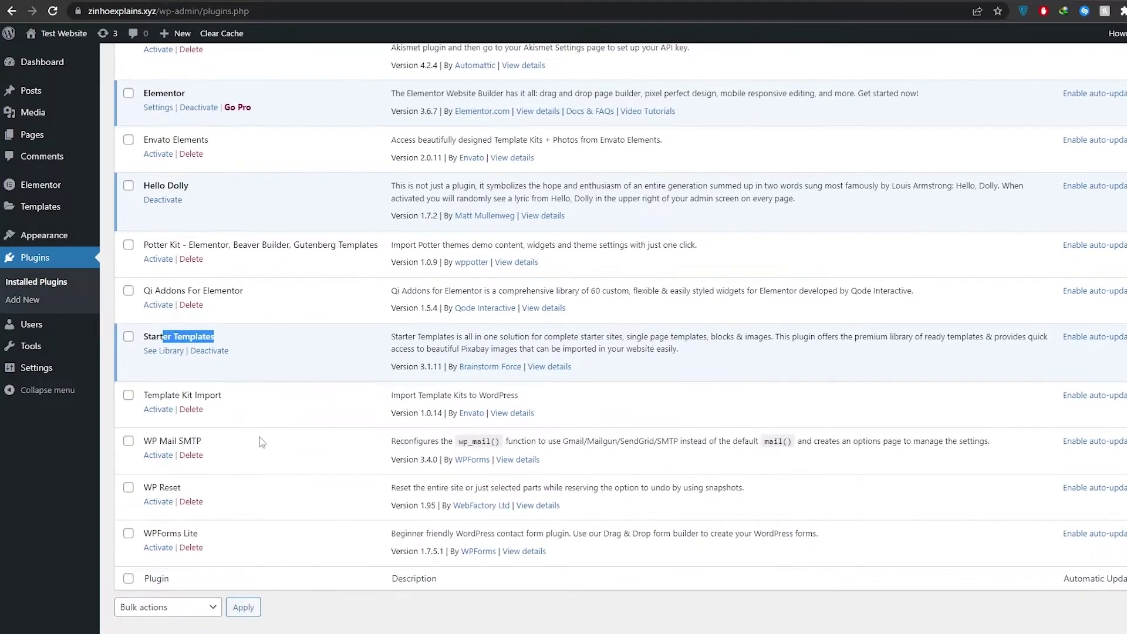
pyautogui.scroll(2, 209, 351)
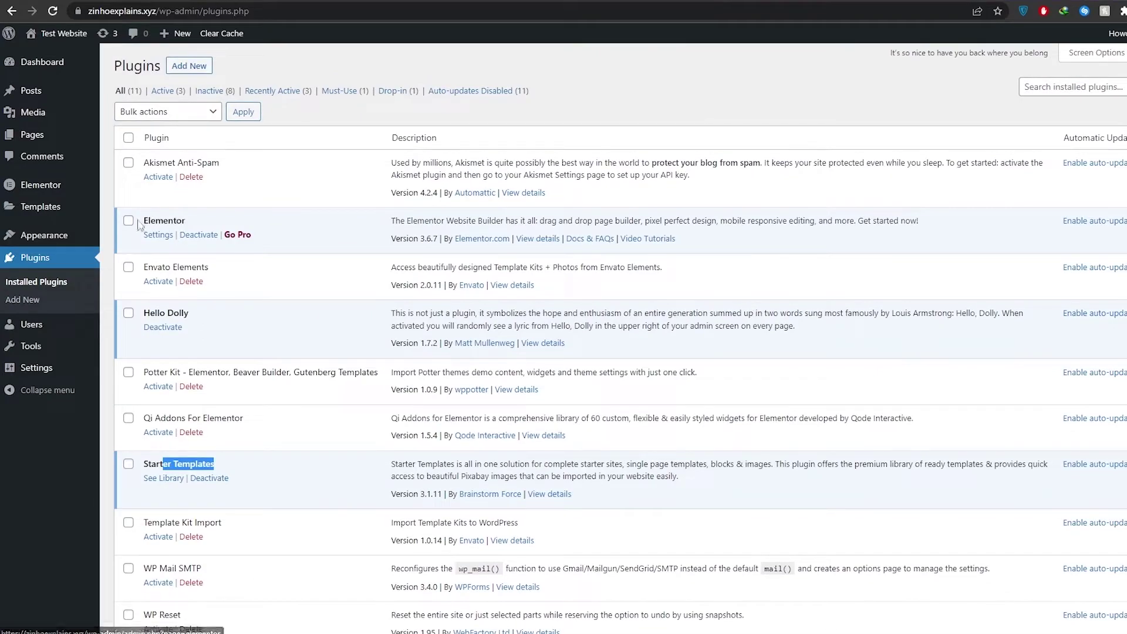
pyautogui.moveTo(141, 221); pyautogui.dragTo(229, 225)
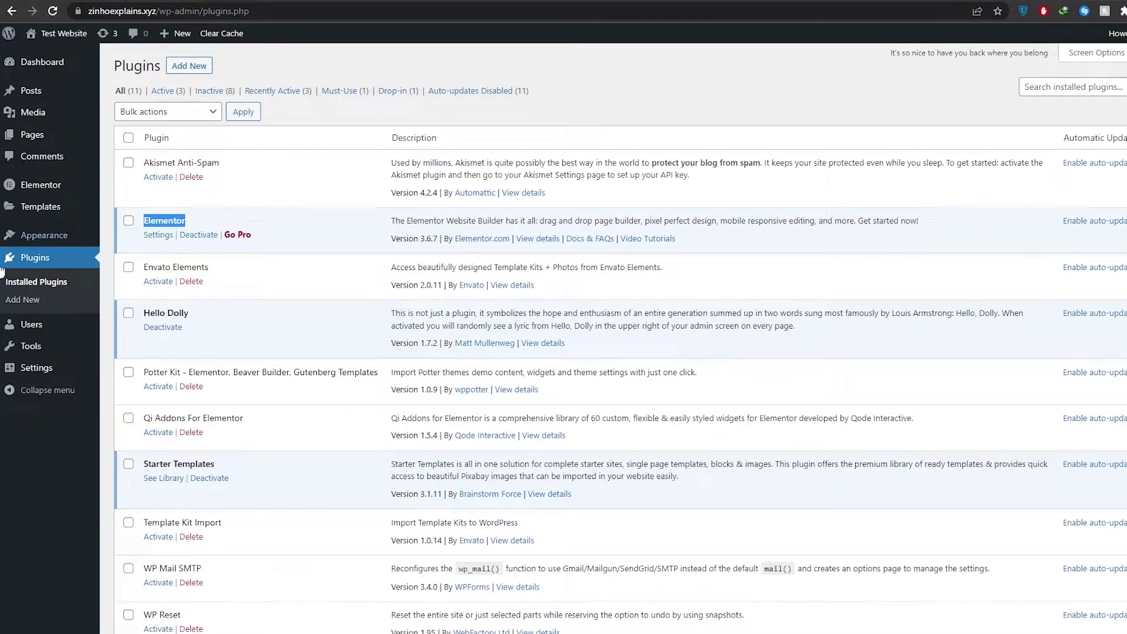
# Step: Go to Appearance > Themes to see the seven installed themes
pyautogui.moveTo(2, 349)
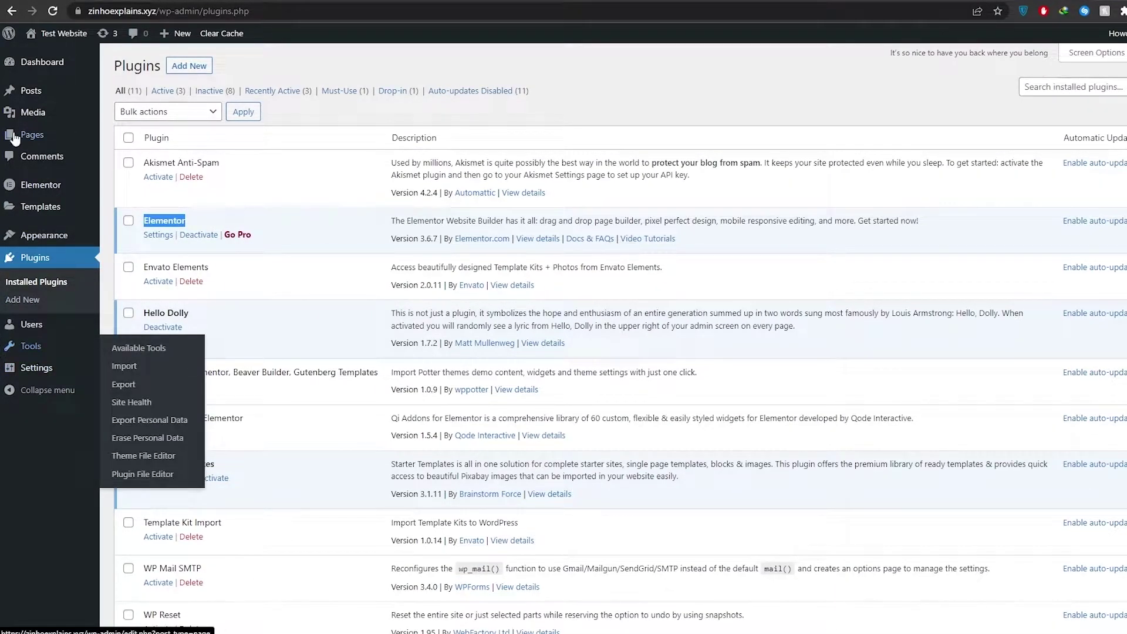
pyautogui.moveTo(42, 213)
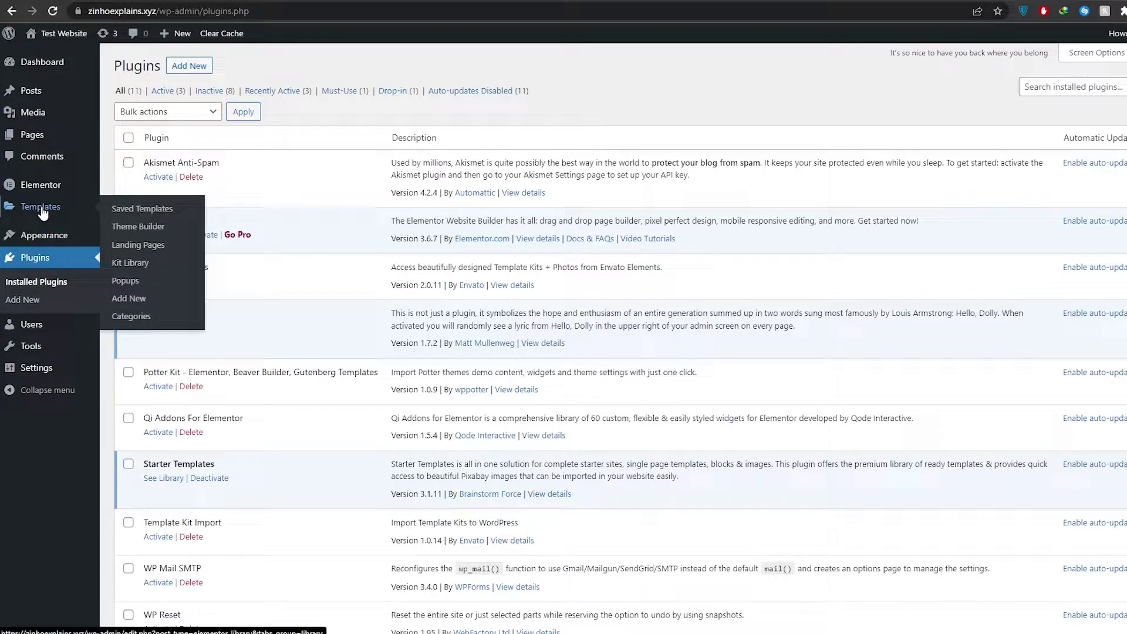
pyautogui.moveTo(47, 234)
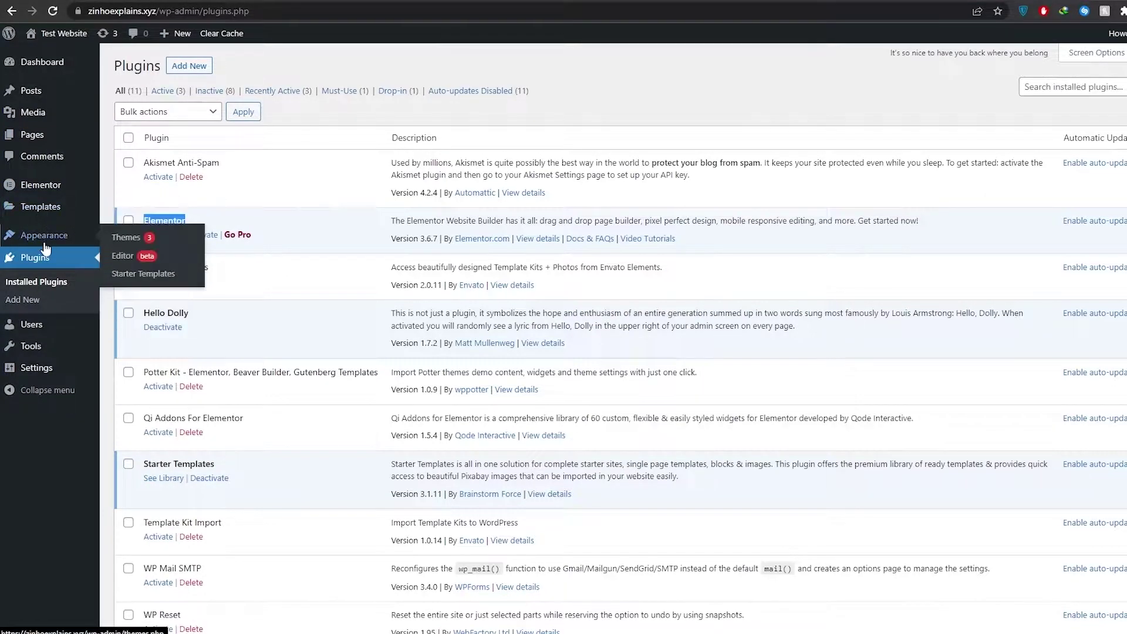
pyautogui.click(130, 237)
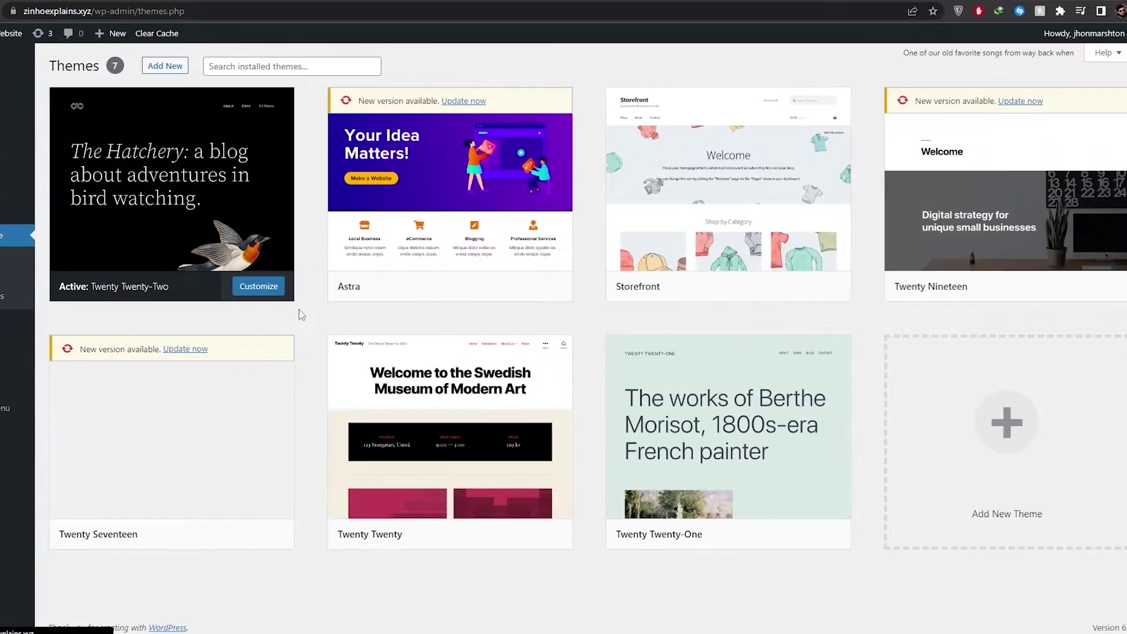
# Step: Add, install and activate the Hello Elementor theme, then view its theme details
pyautogui.moveTo(584, 300)
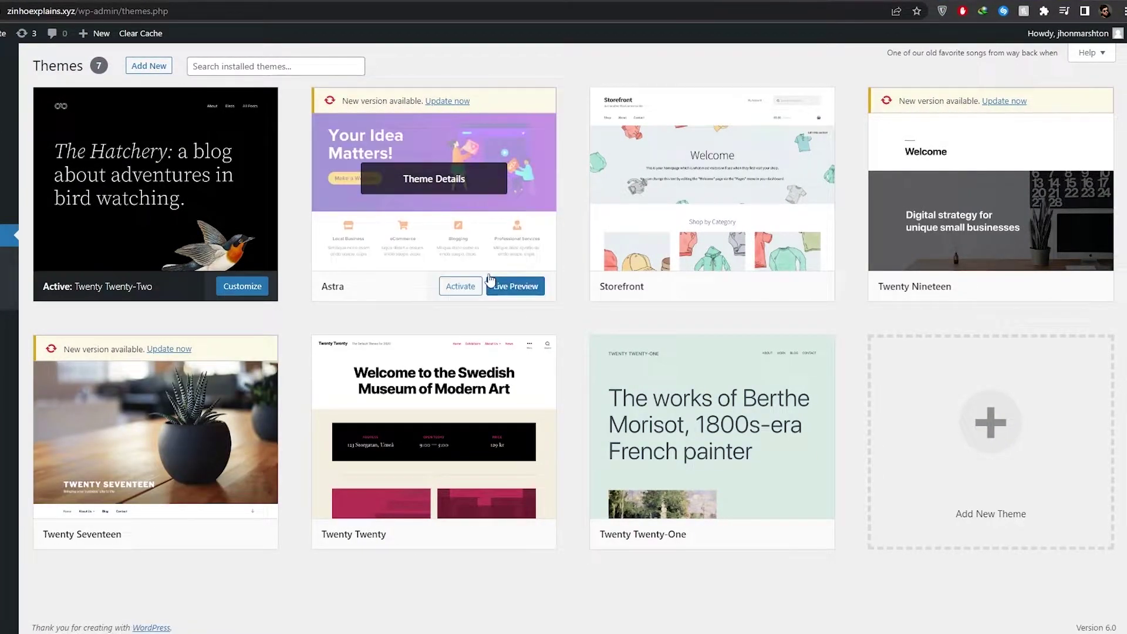
pyautogui.click(1020, 438)
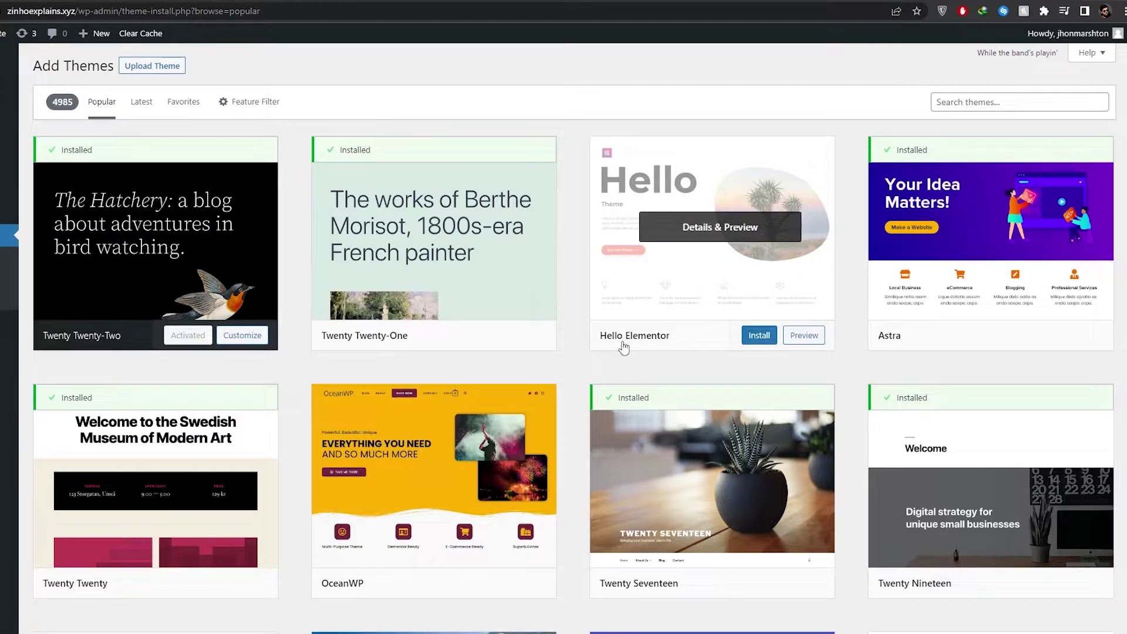
pyautogui.click(761, 338)
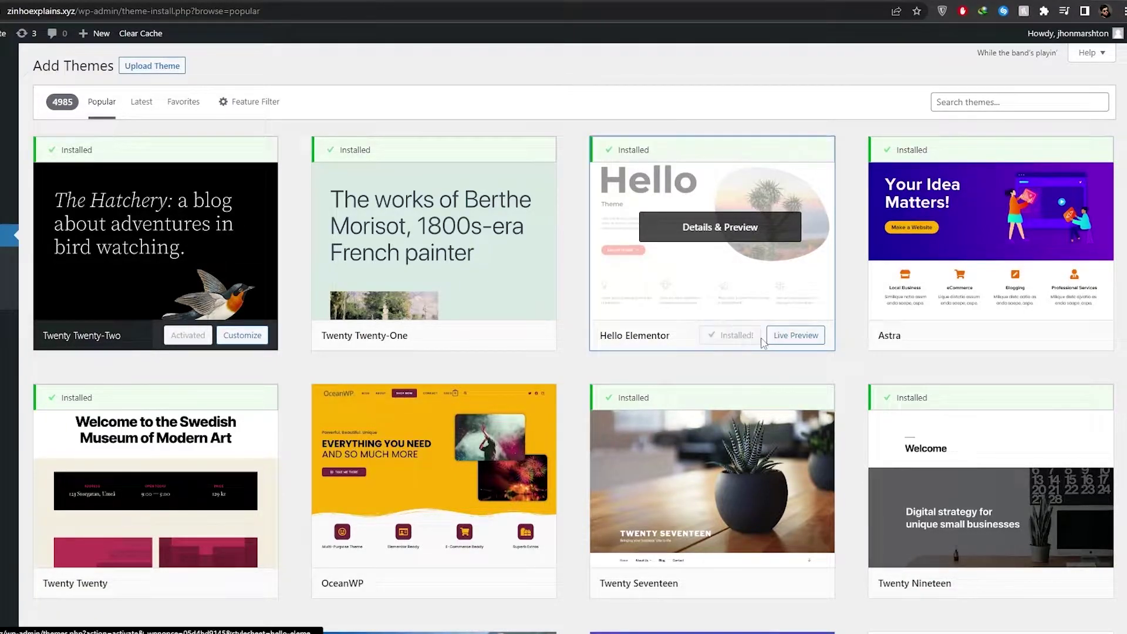
pyautogui.click(737, 337)
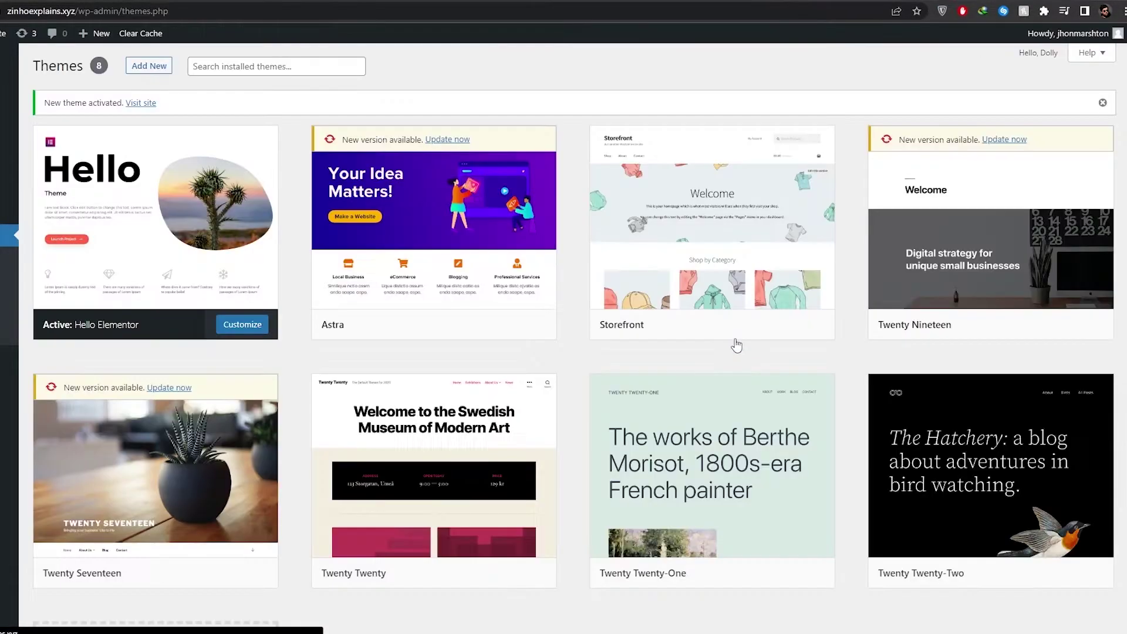
pyautogui.click(165, 229)
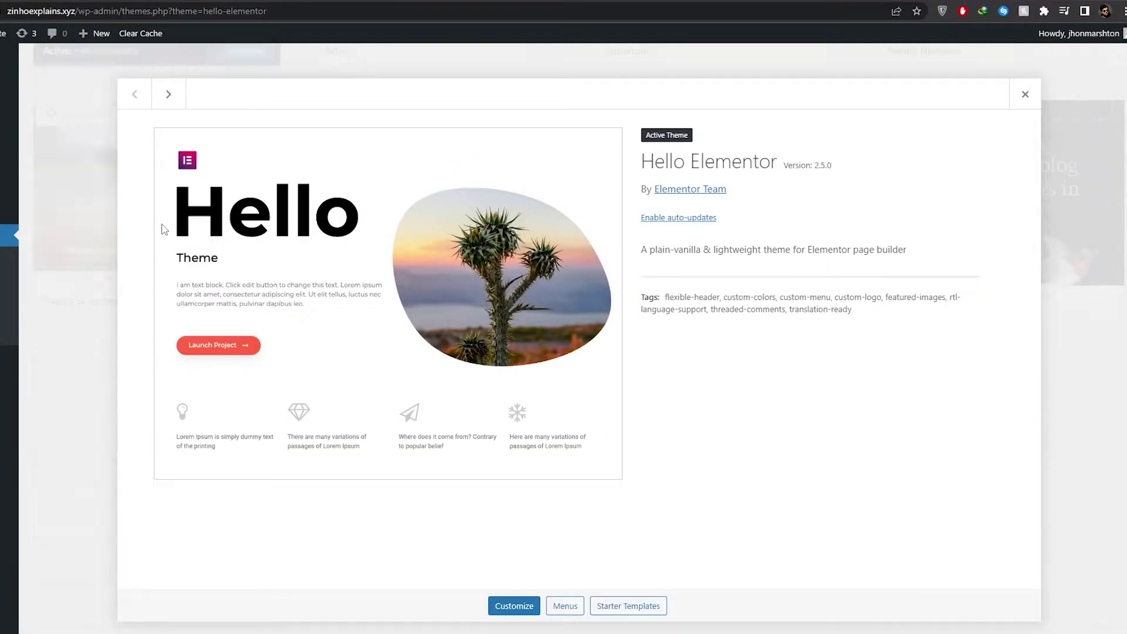
# Step: Launch Starter Templates from the theme details and choose Elementor as the page builder
pyautogui.click(626, 607)
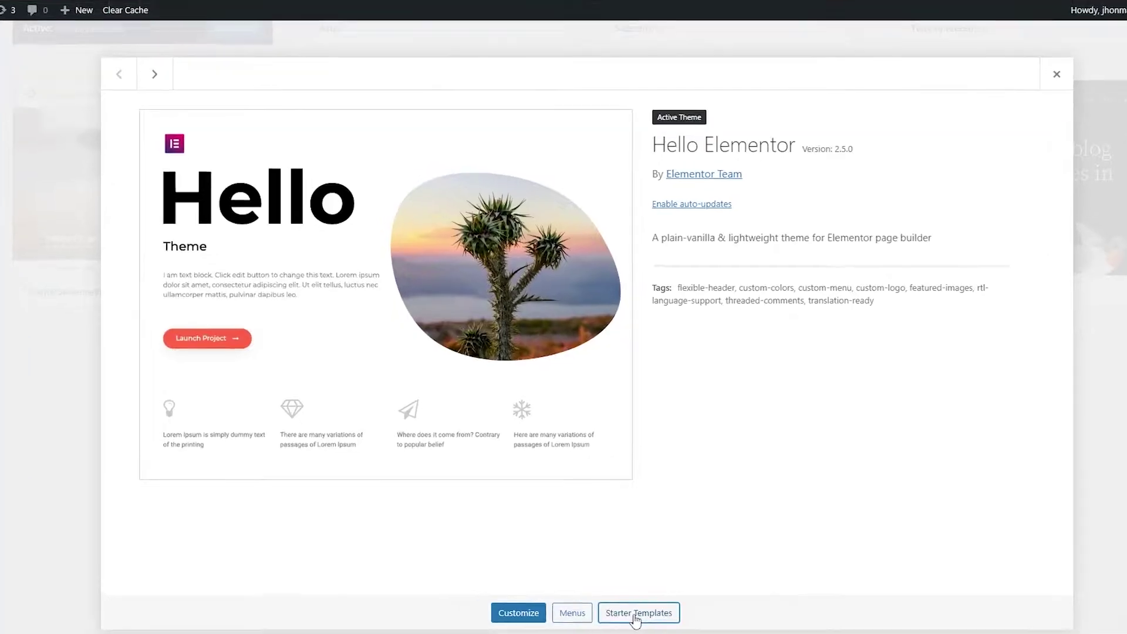
pyautogui.click(538, 560)
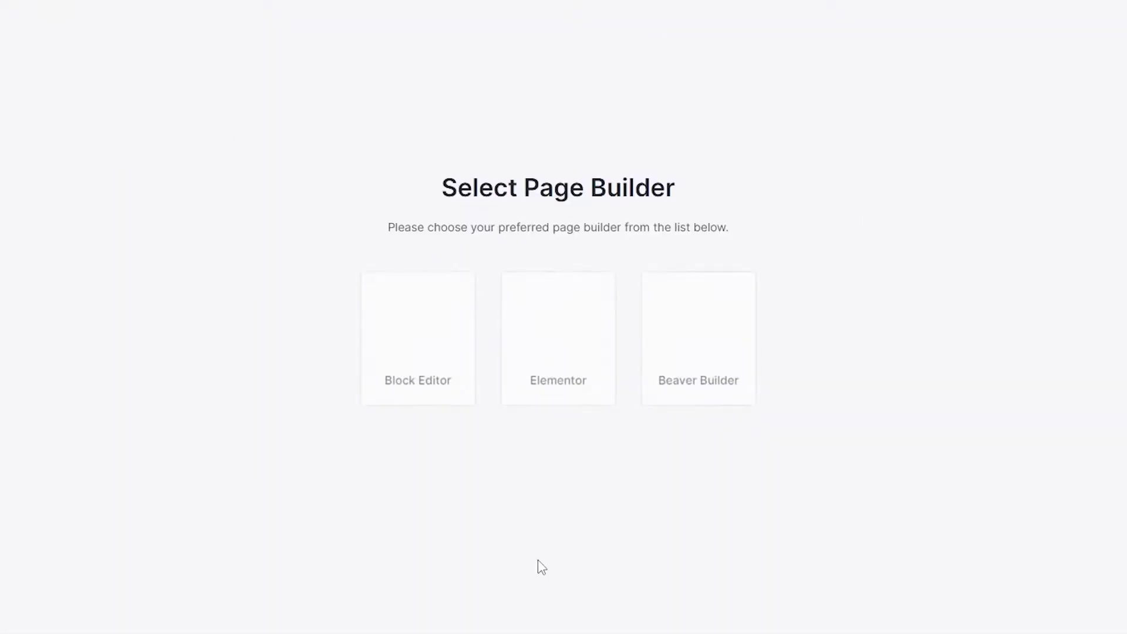
pyautogui.click(516, 370)
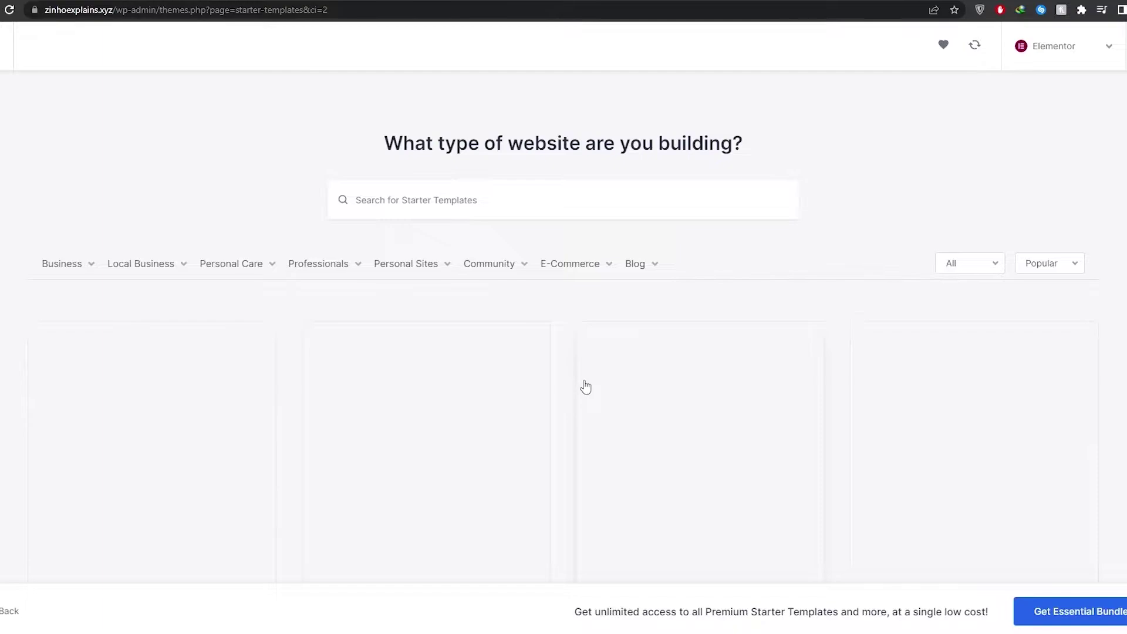
# Step: Filter the template library to the E-Commerce > Online Courses category
pyautogui.scroll(-5, 575, 382)
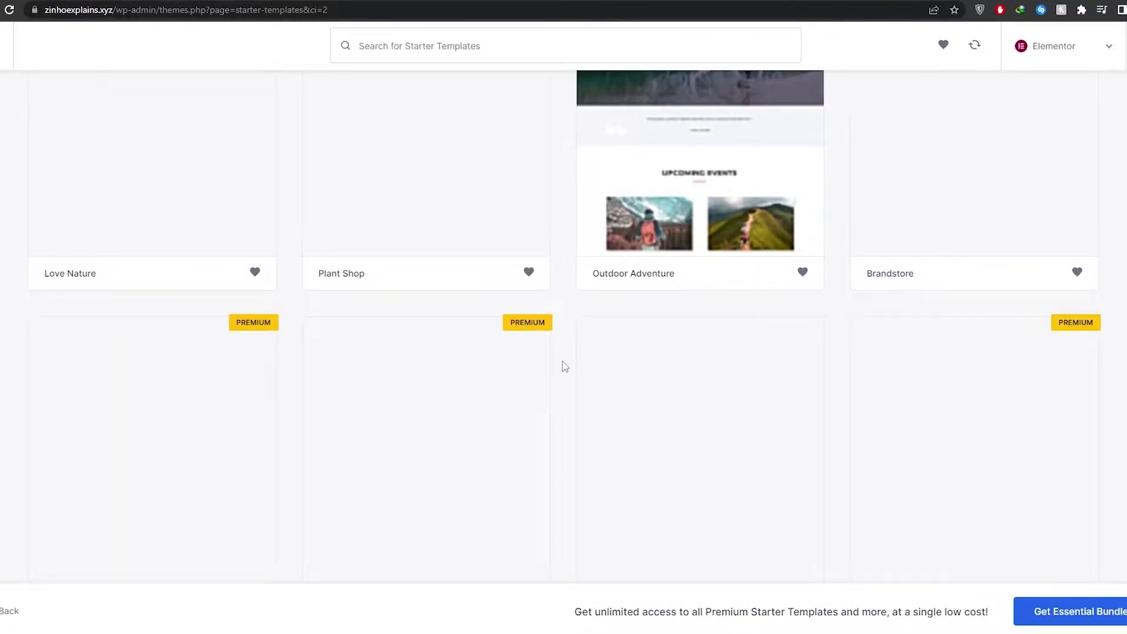
pyautogui.scroll(5, 563, 368)
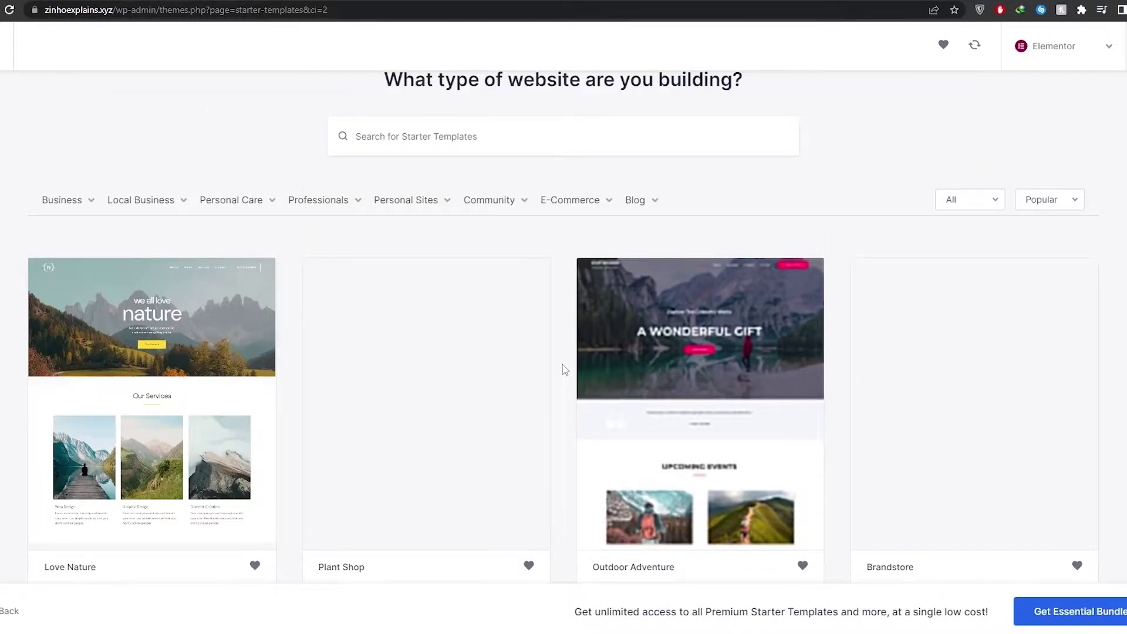
pyautogui.scroll(-1, 563, 370)
pyautogui.scroll(1, 563, 369)
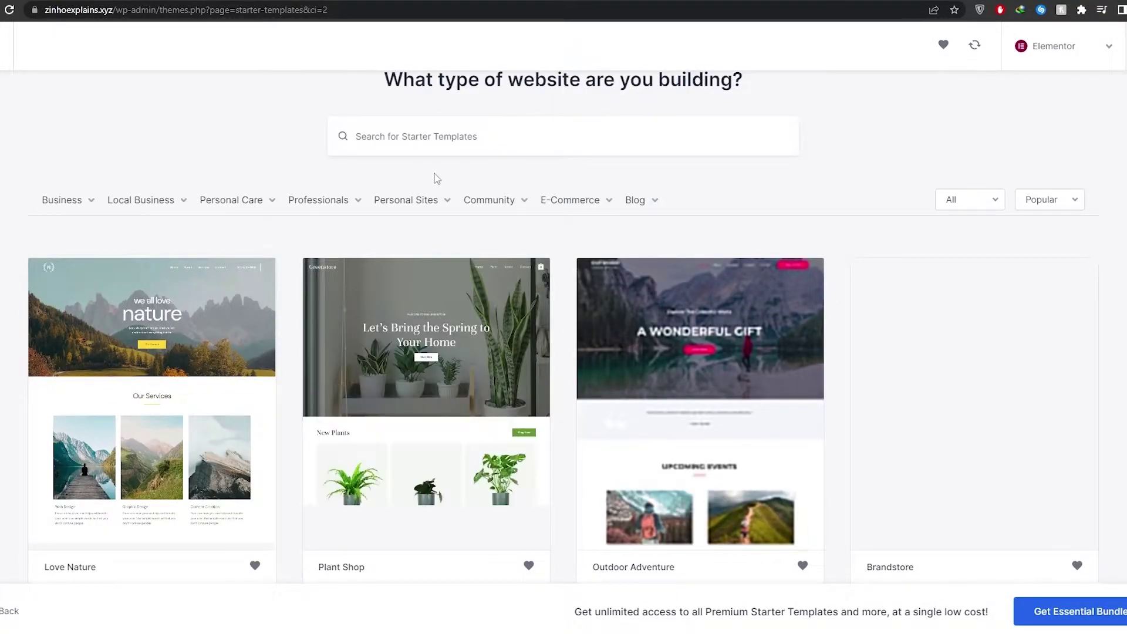
pyautogui.moveTo(562, 201)
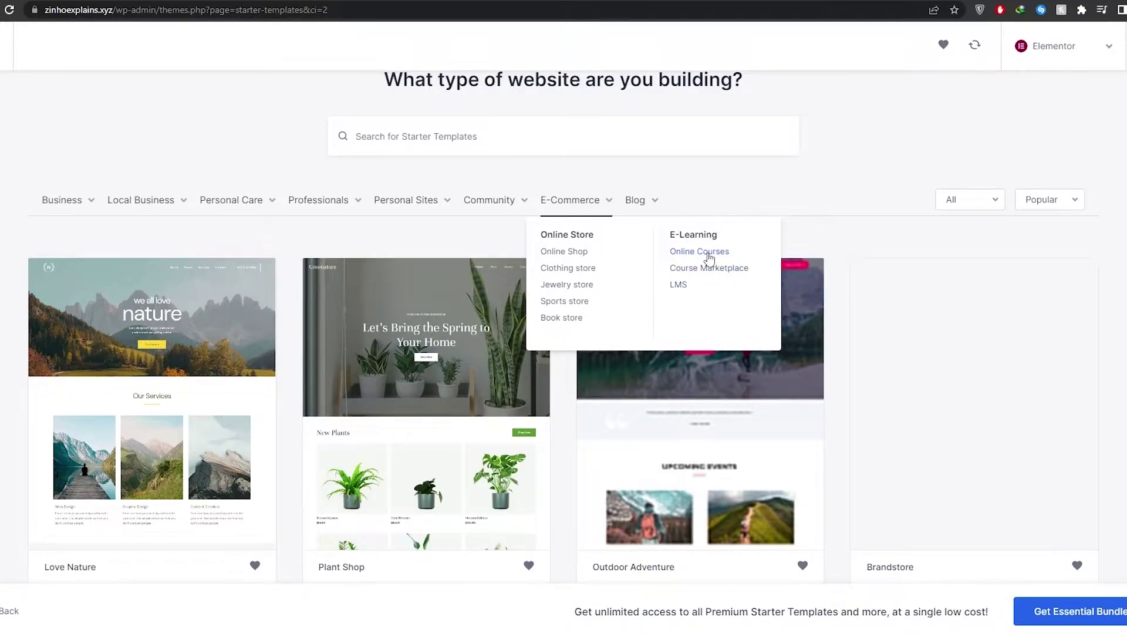
pyautogui.click(687, 253)
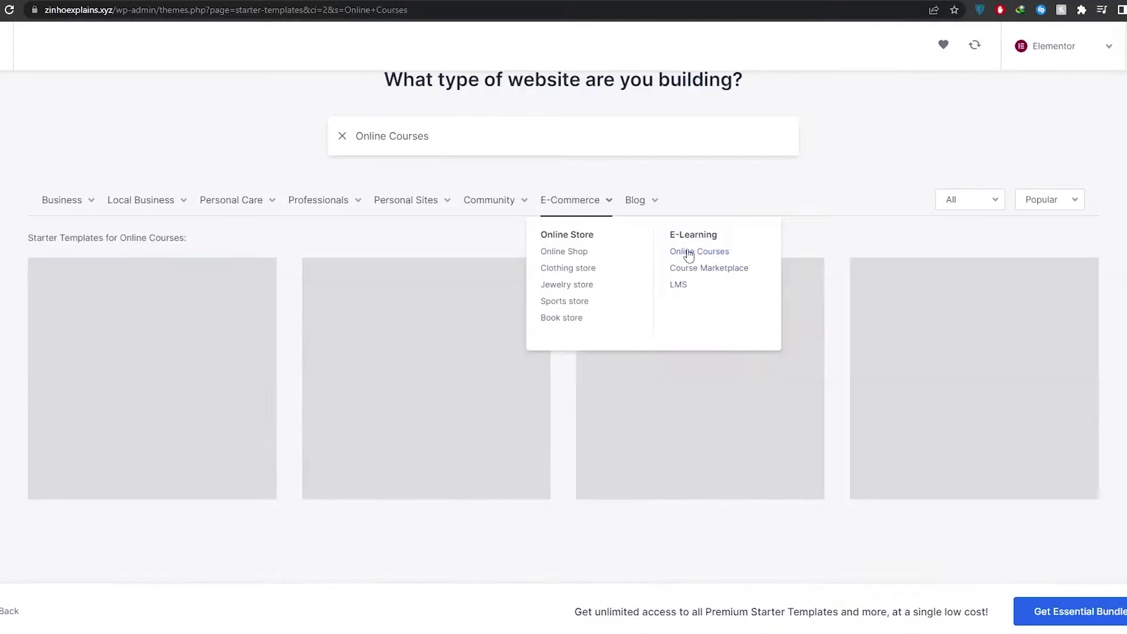
# Step: Pick the LMS category from the E-Commerce list of template filters
pyautogui.scroll(-3, 217, 397)
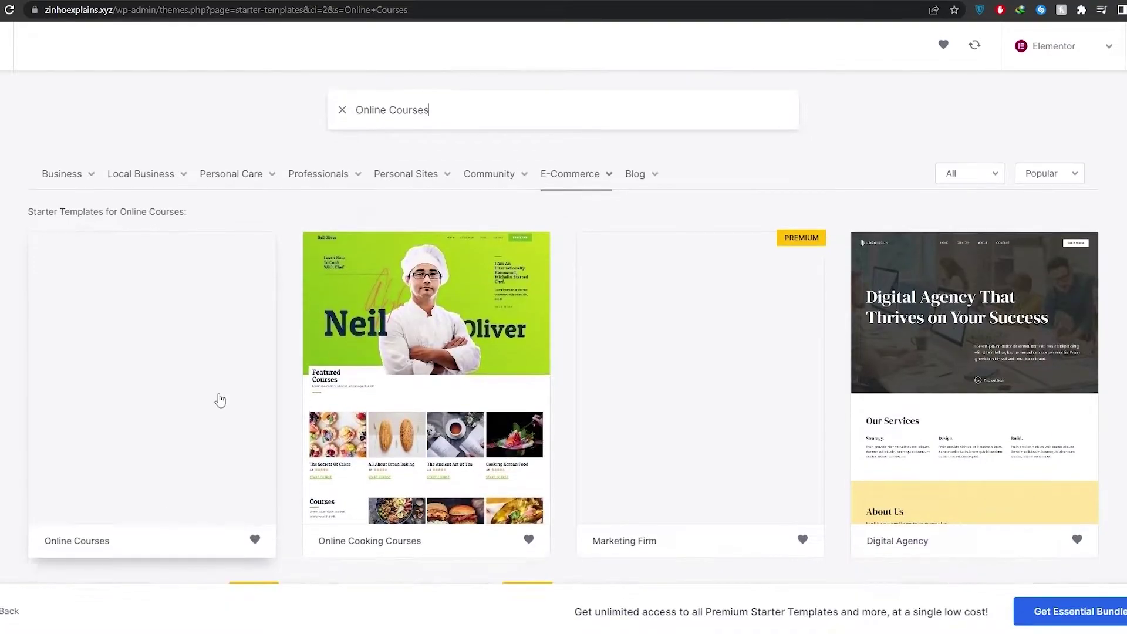
pyautogui.scroll(-8, 264, 387)
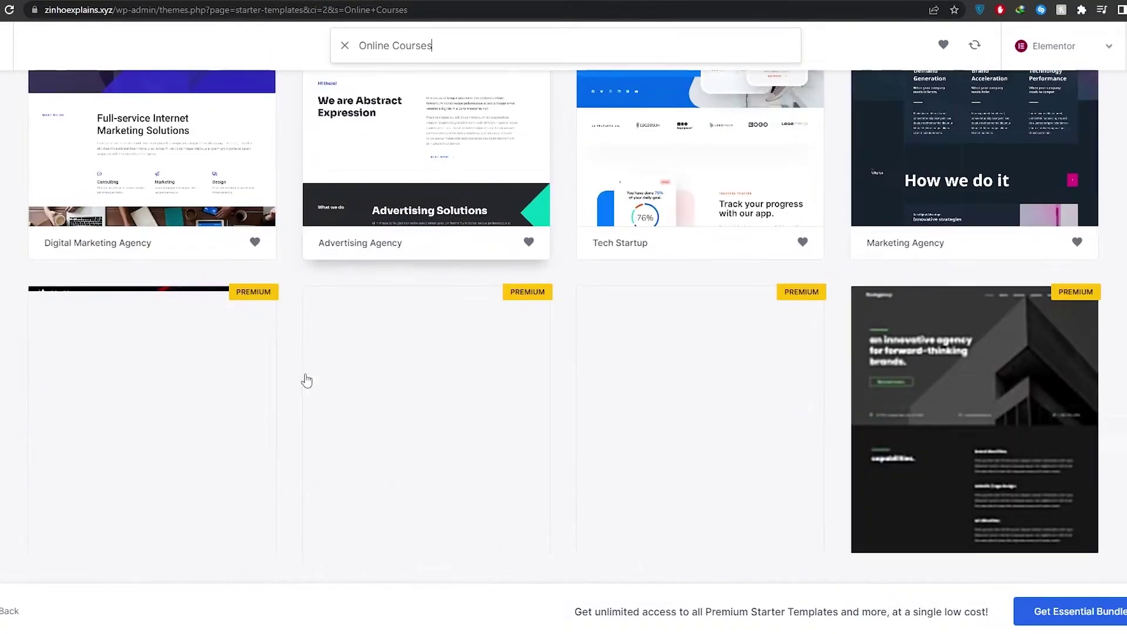
pyautogui.scroll(10, 304, 378)
pyautogui.scroll(3, 304, 378)
pyautogui.click(590, 269)
pyautogui.click(586, 271)
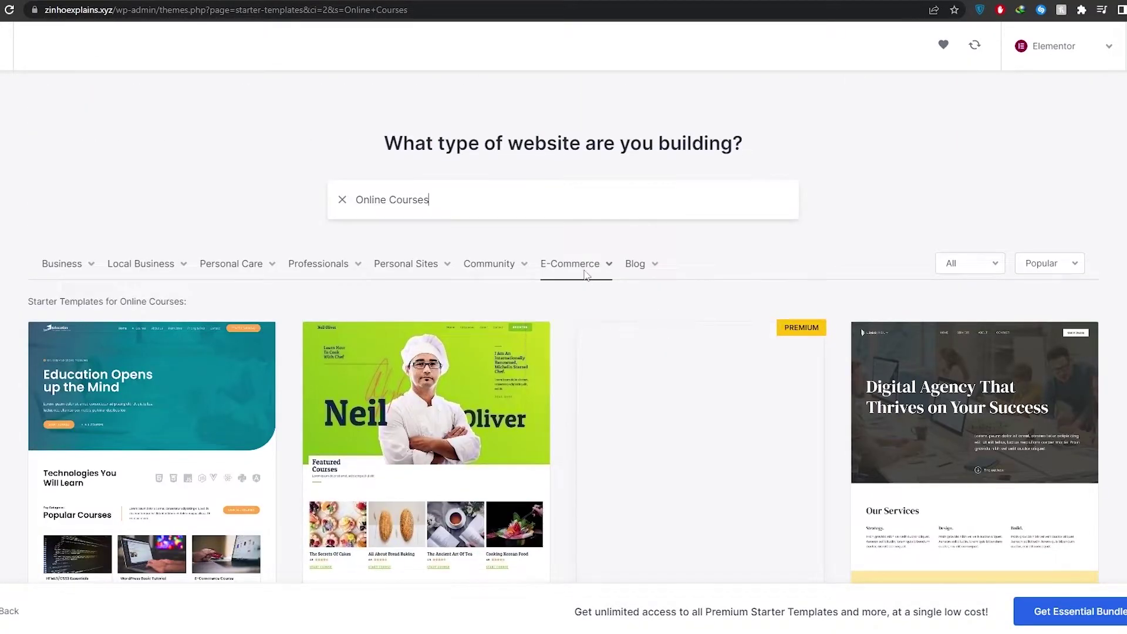
pyautogui.click(581, 268)
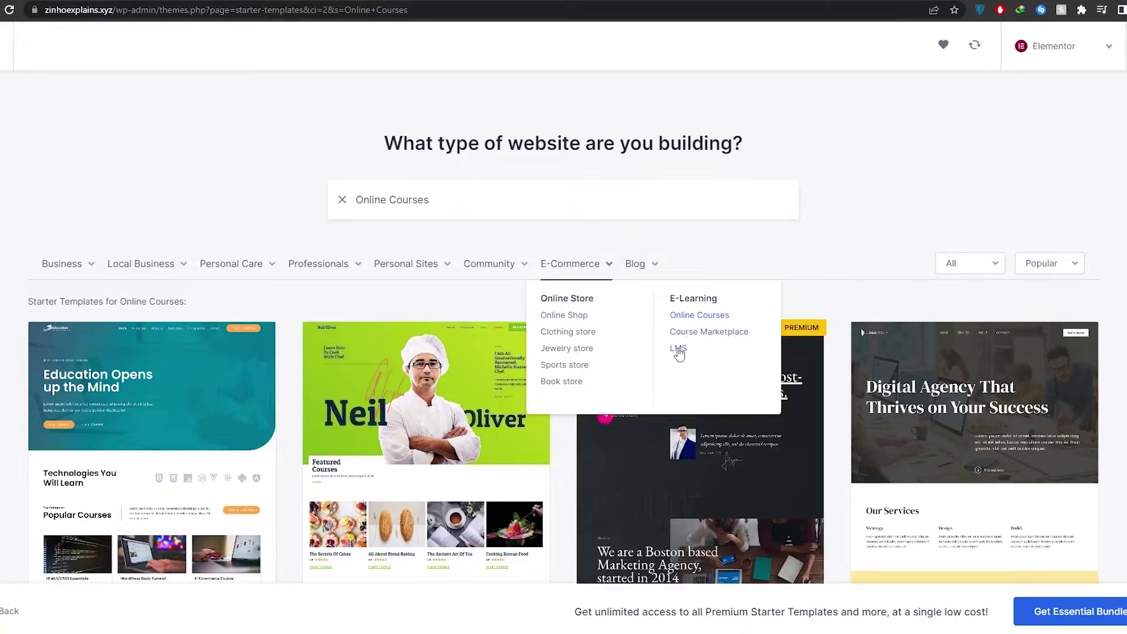
pyautogui.click(677, 348)
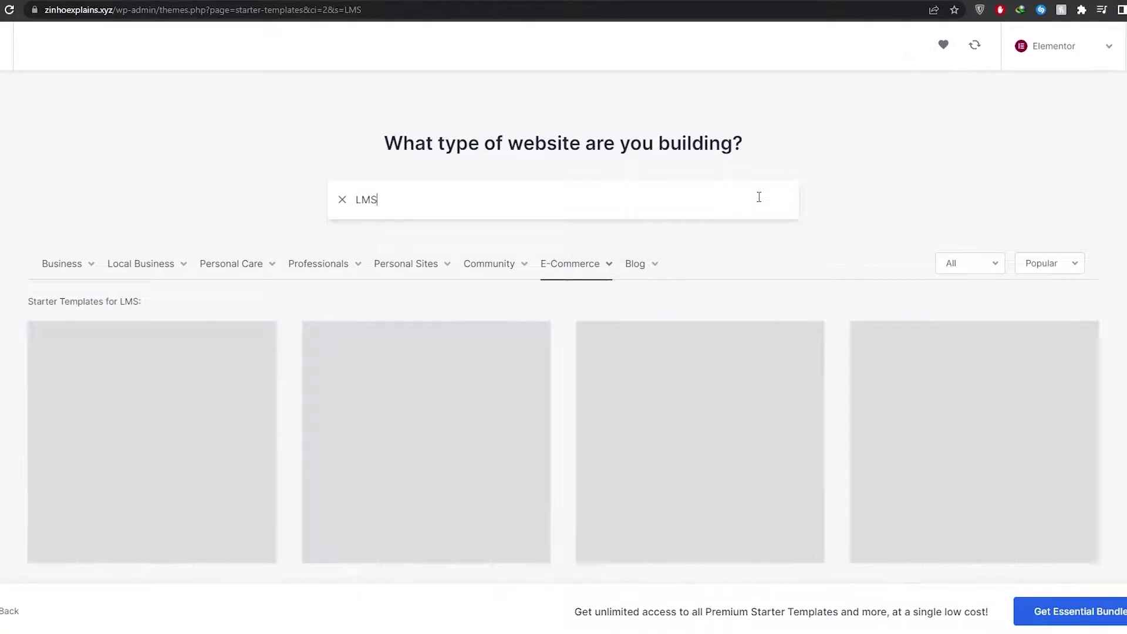
# Step: Switch to Online Courses and browse templates like Online Cooking Courses, Marketing Firm and Digital Agency
pyautogui.scroll(-3, 571, 219)
pyautogui.scroll(3, 573, 220)
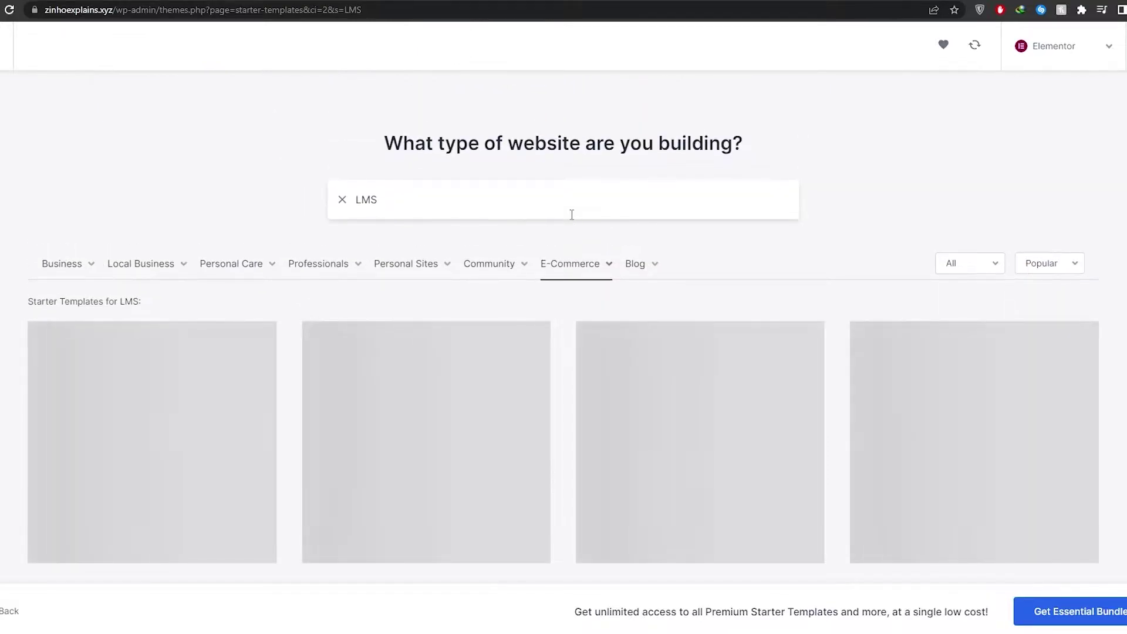
pyautogui.scroll(-5, 571, 217)
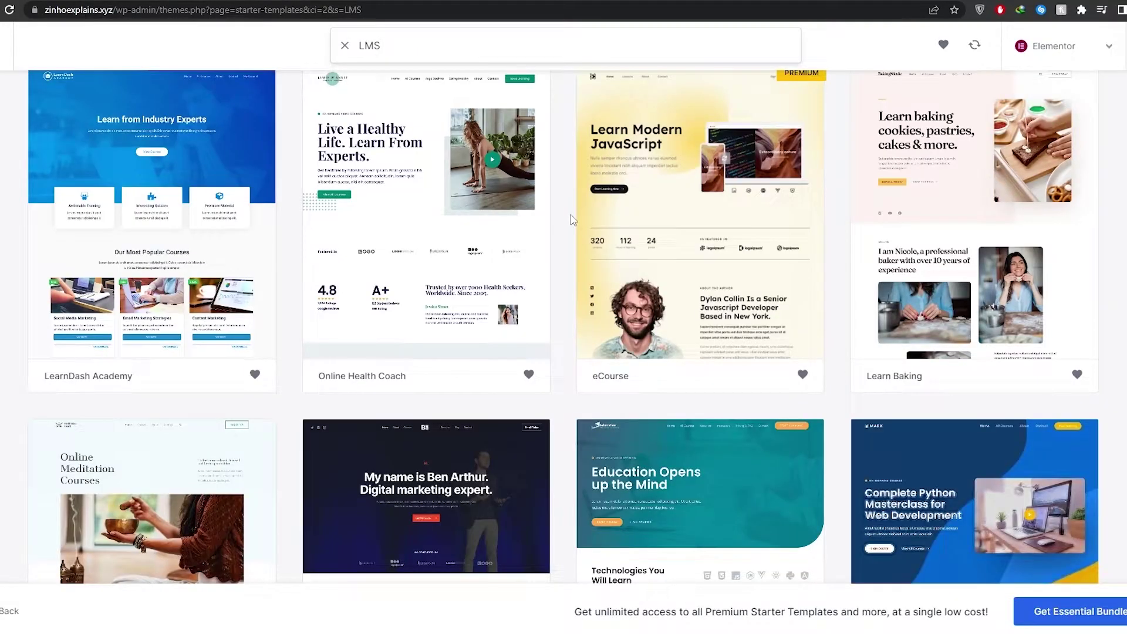
pyautogui.scroll(-1, 570, 219)
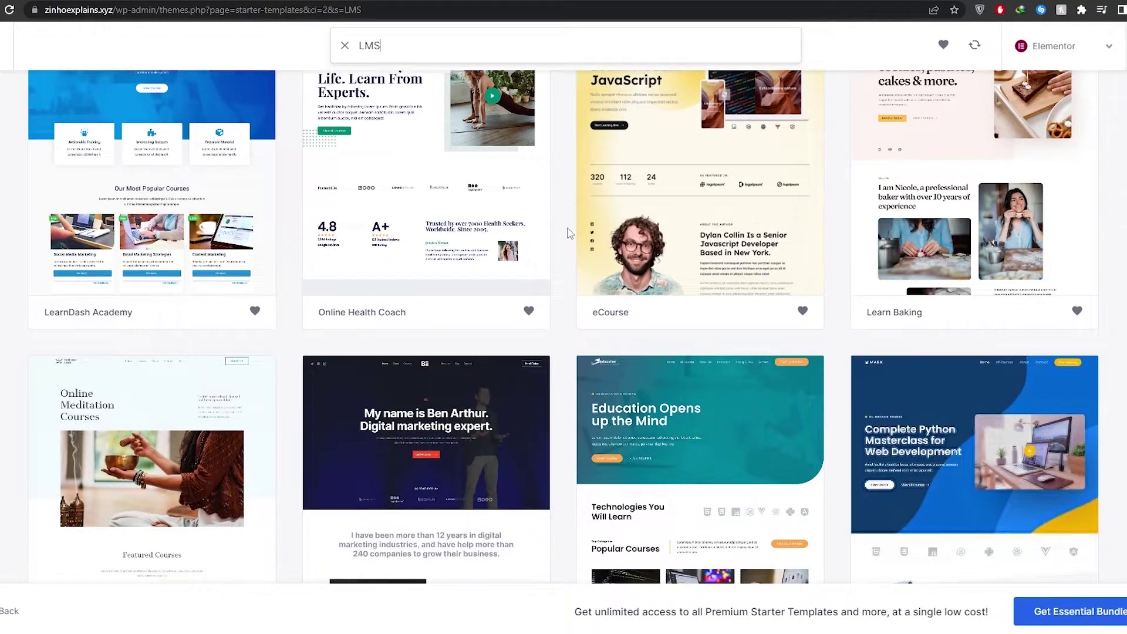
pyautogui.scroll(4, 568, 229)
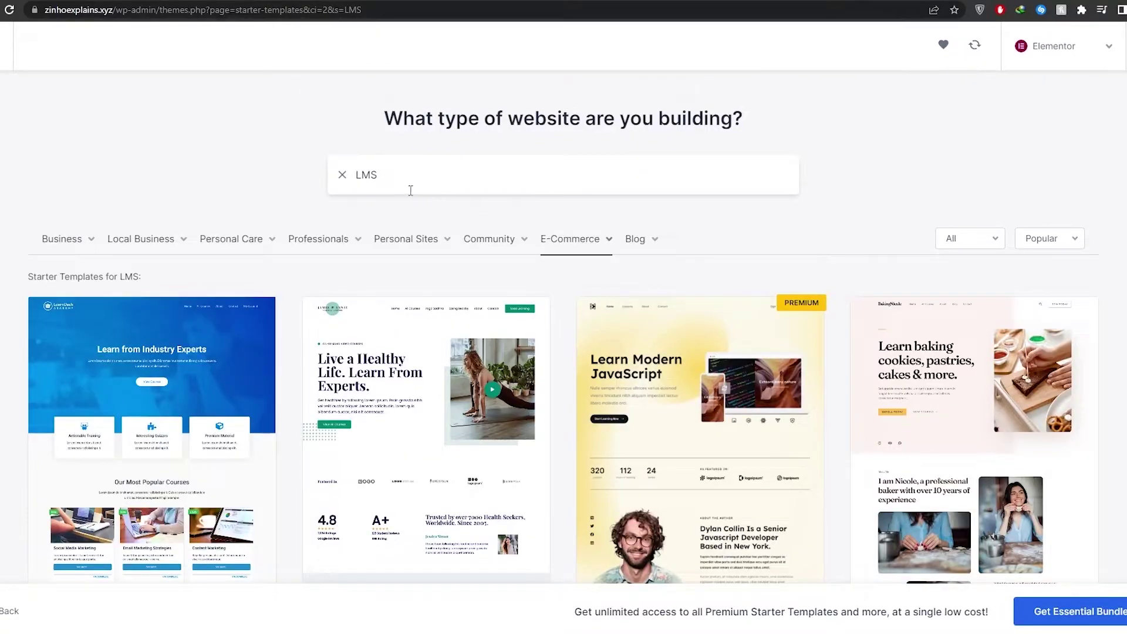
pyautogui.moveTo(578, 242)
pyautogui.click(704, 299)
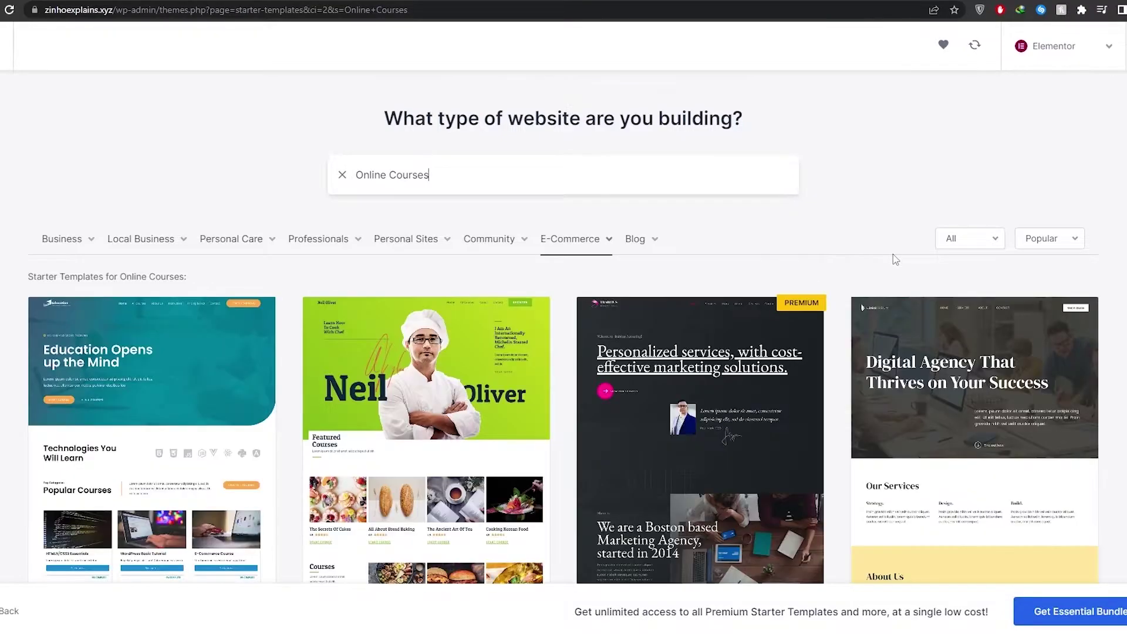
pyautogui.scroll(-6, 892, 258)
pyautogui.scroll(-5, 856, 271)
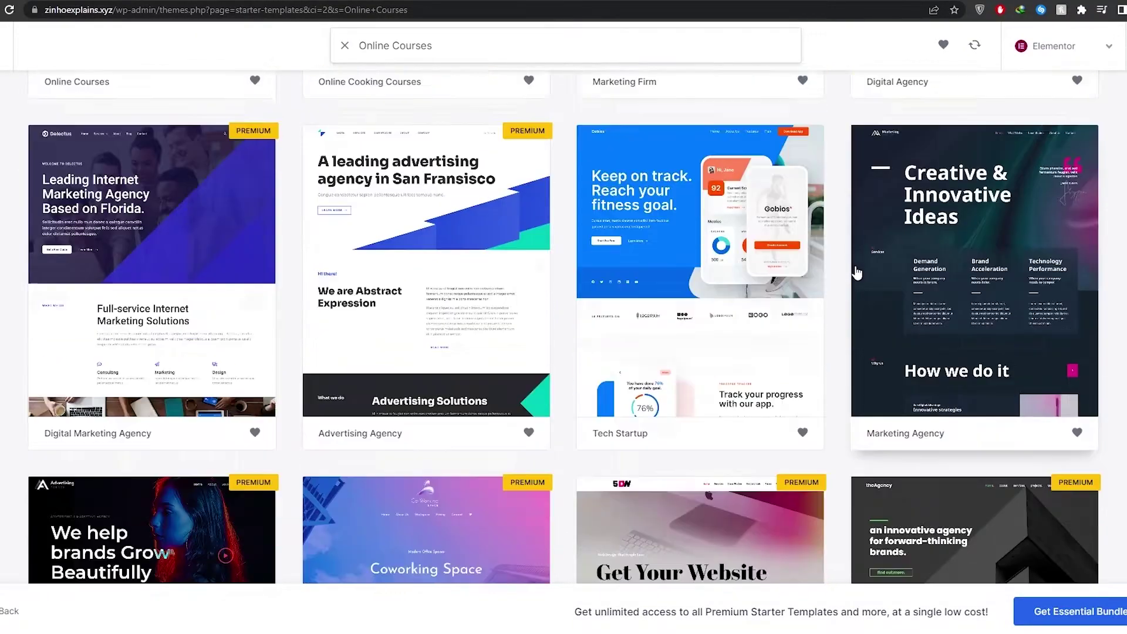
pyautogui.scroll(-8, 856, 272)
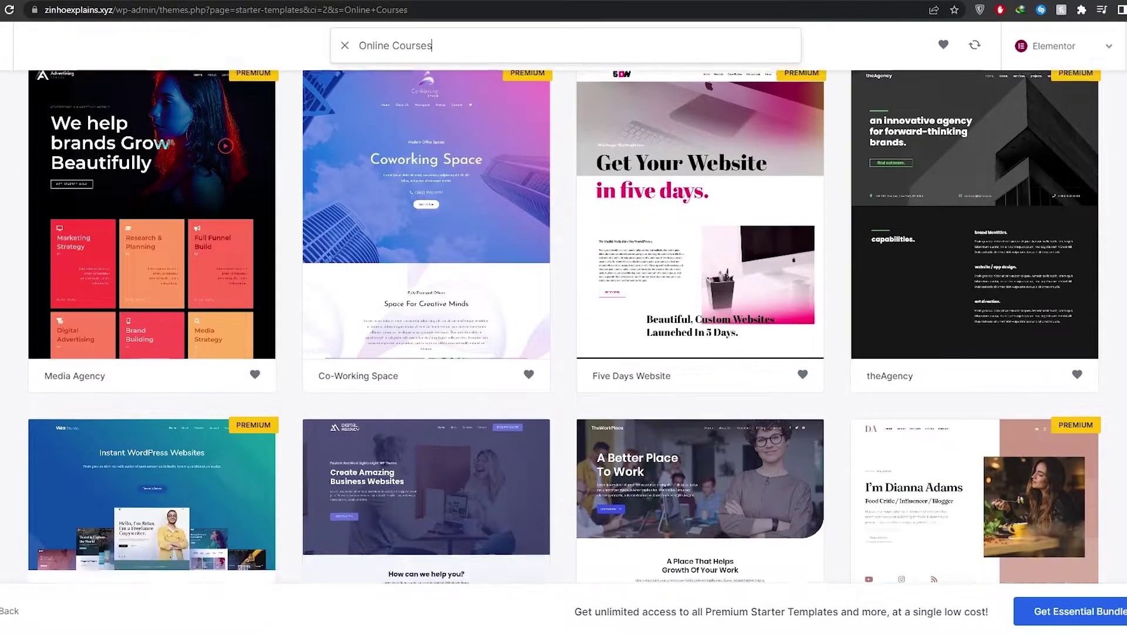
pyautogui.scroll(5, 855, 272)
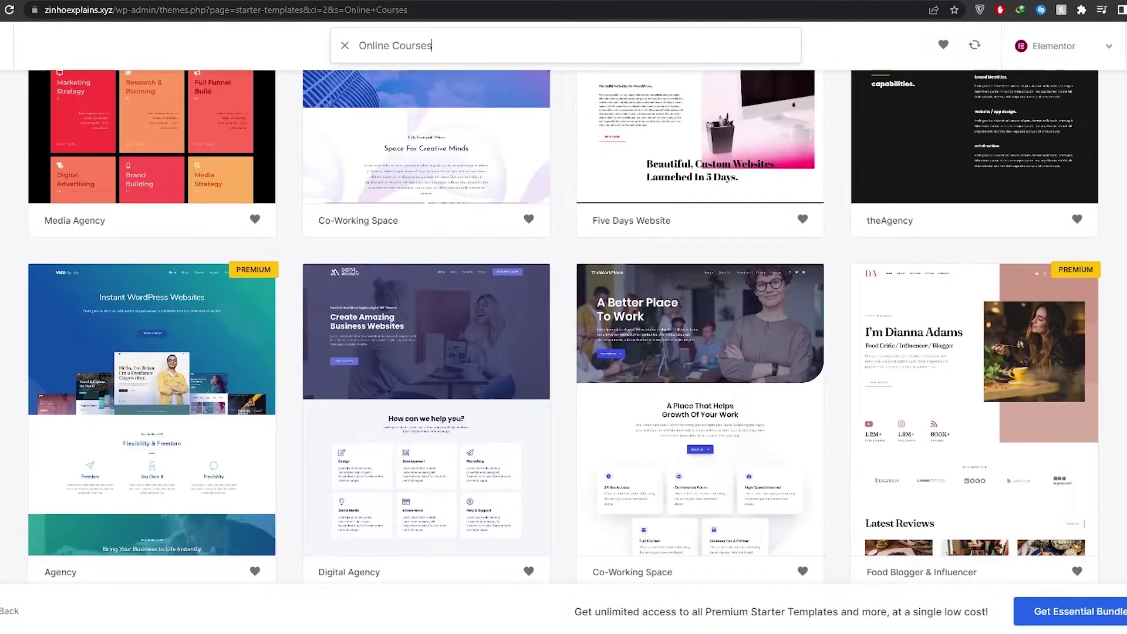
pyautogui.scroll(-5, 322, 215)
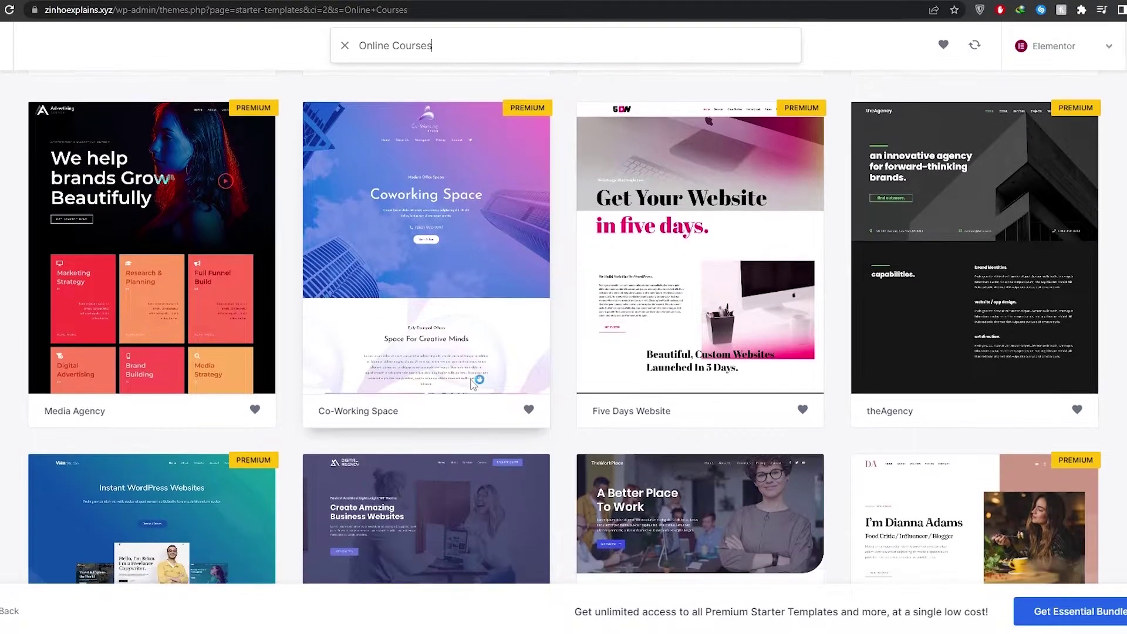
pyautogui.scroll(-2, 649, 353)
pyautogui.scroll(-2, 642, 313)
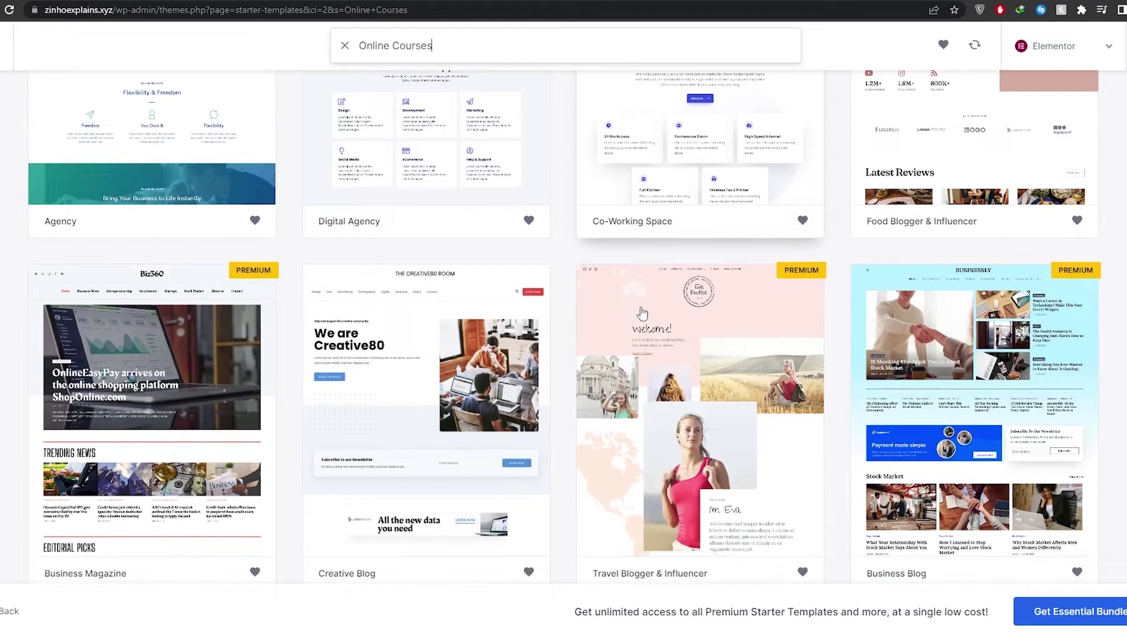
pyautogui.scroll(-12, 603, 320)
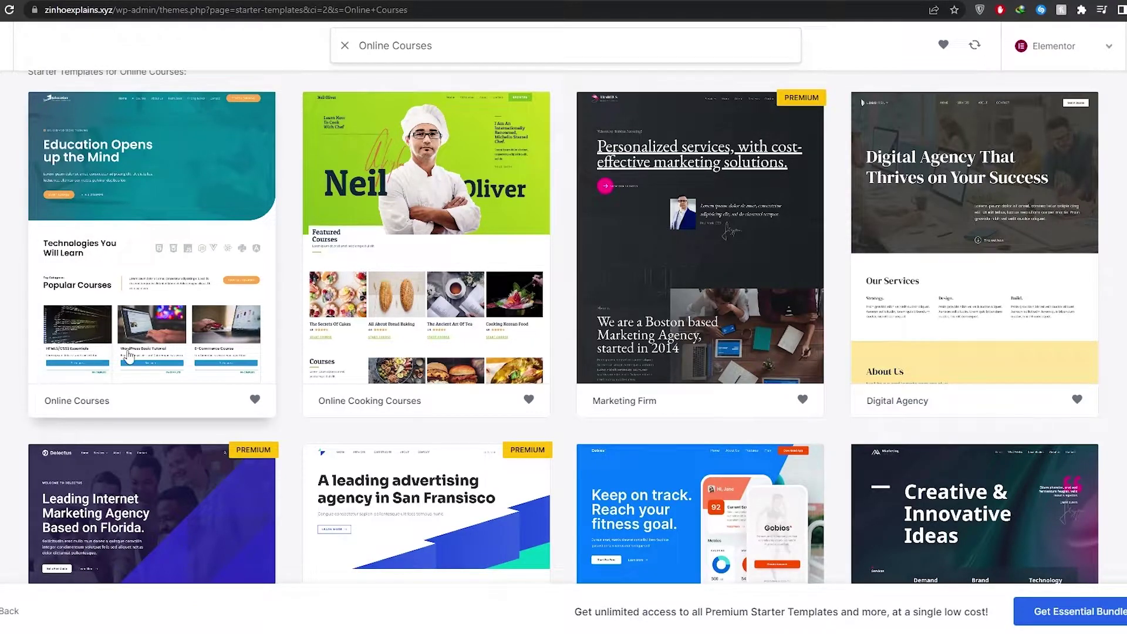
# Step: Select the Online Courses template and scroll through its full-page preview beside the logo step
pyautogui.click(115, 283)
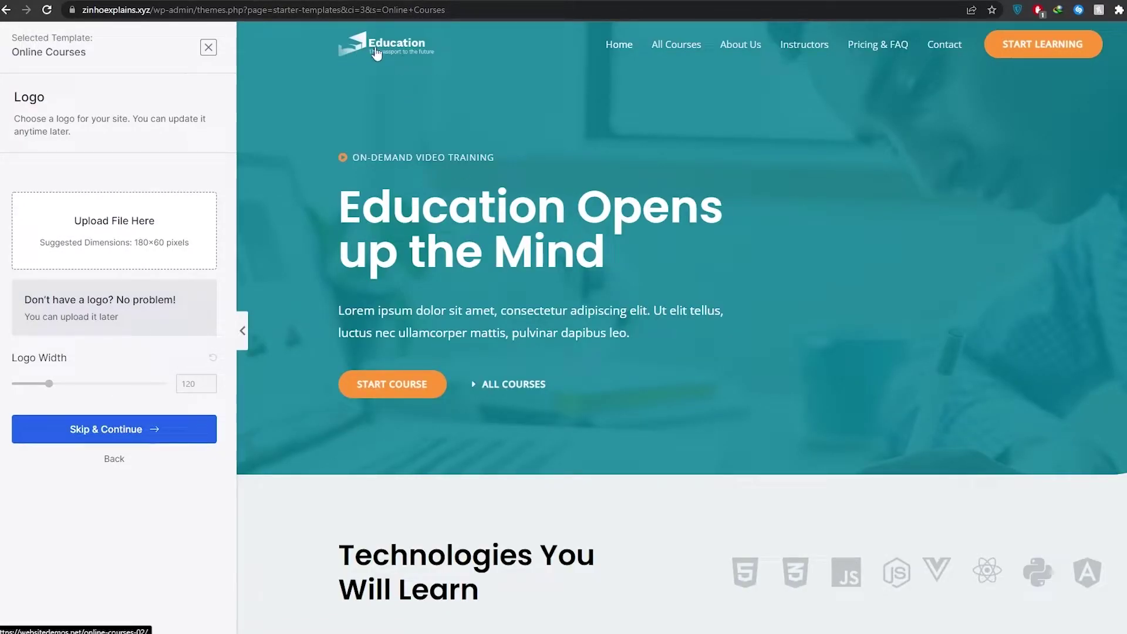
pyautogui.scroll(-3, 329, 376)
pyautogui.scroll(-2, 319, 381)
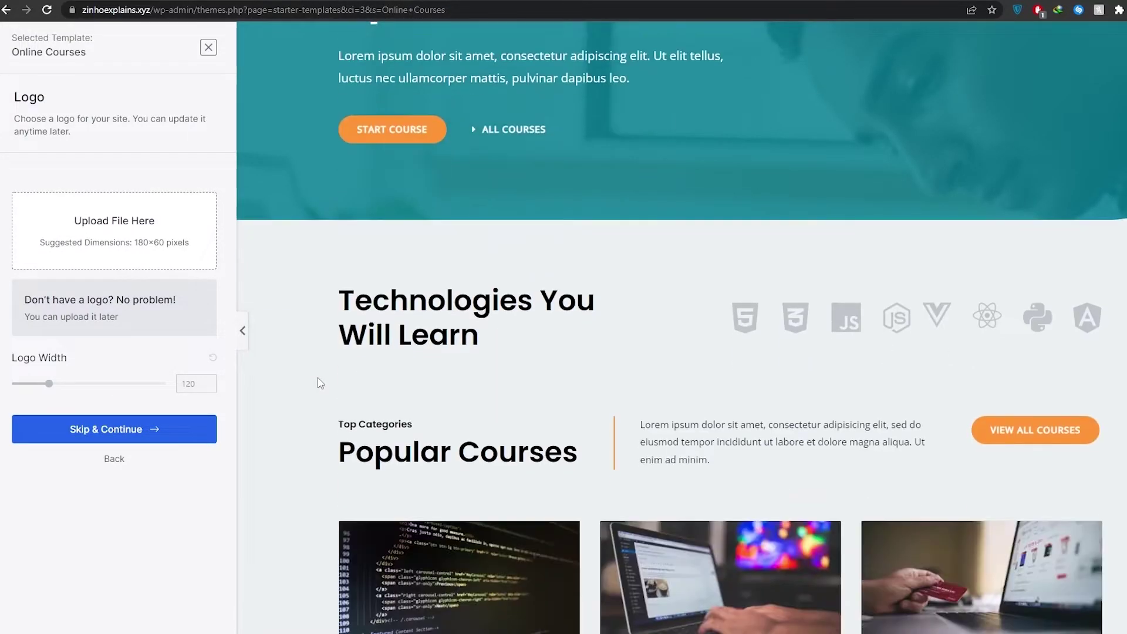
pyautogui.scroll(-6, 347, 368)
pyautogui.scroll(-2, 1057, 333)
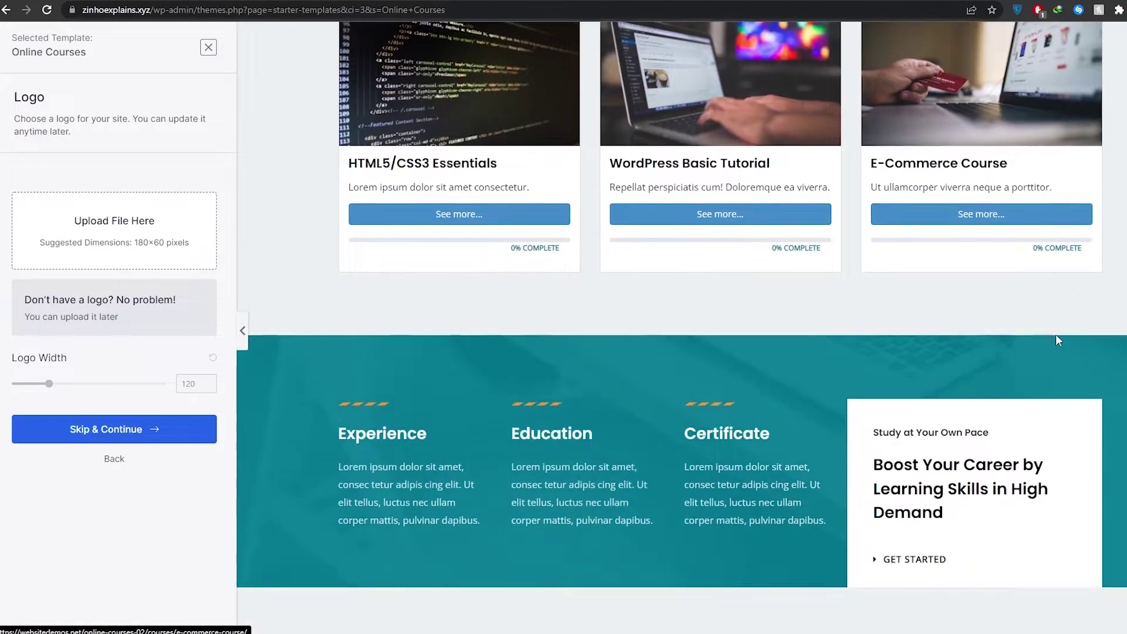
pyautogui.scroll(2, 1065, 332)
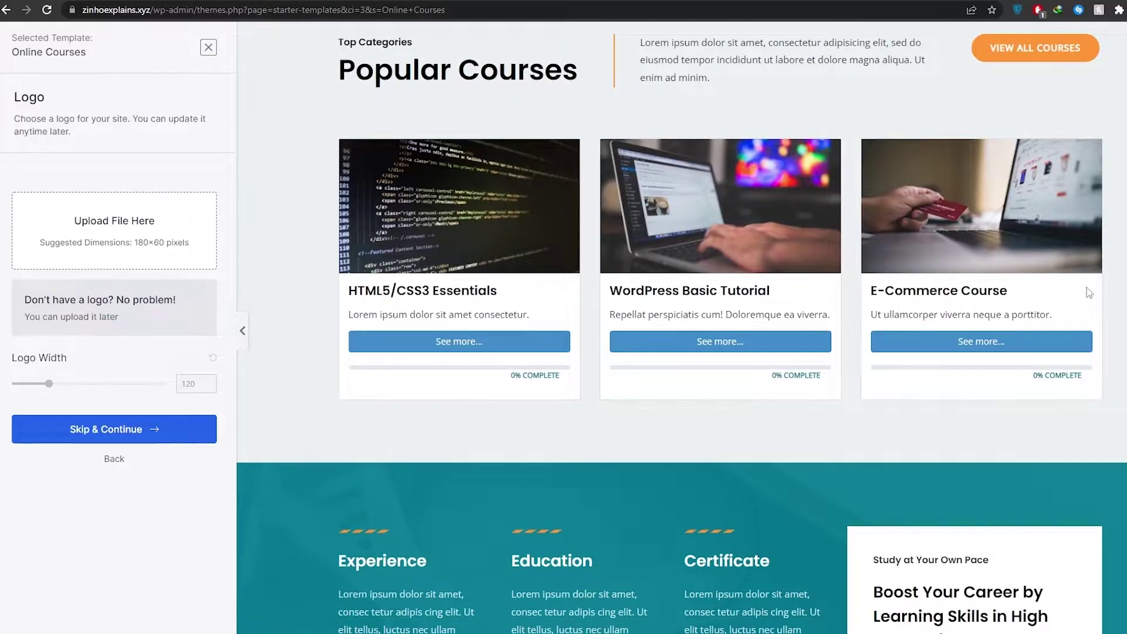
pyautogui.scroll(-10, 1086, 287)
pyautogui.scroll(-2, 480, 329)
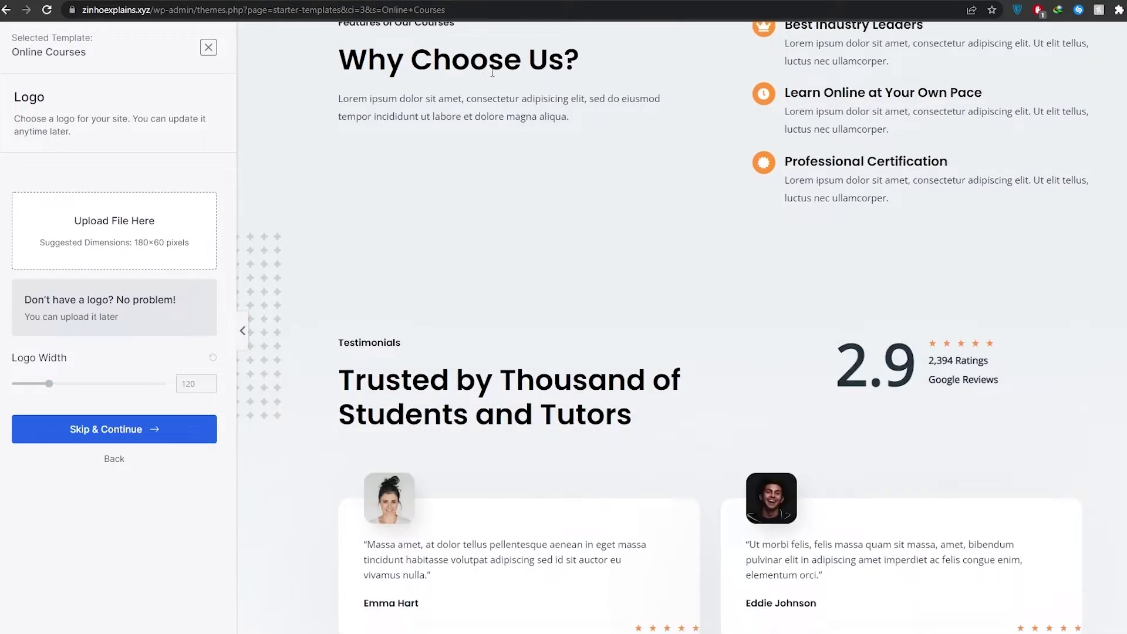
pyautogui.scroll(-6, 804, 388)
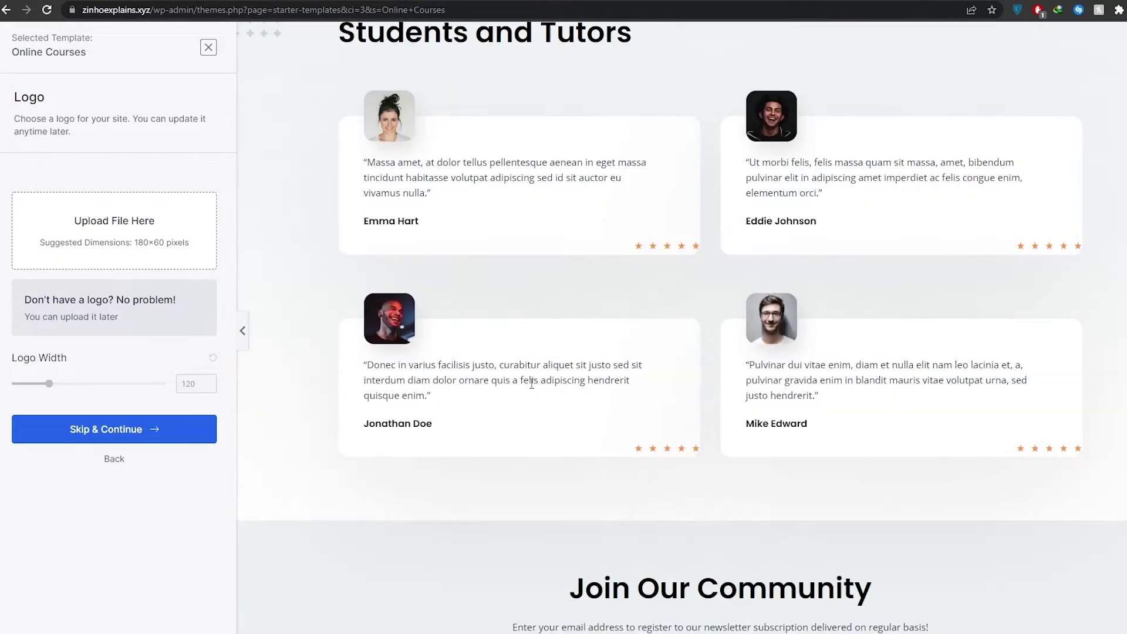
pyautogui.scroll(-5, 904, 389)
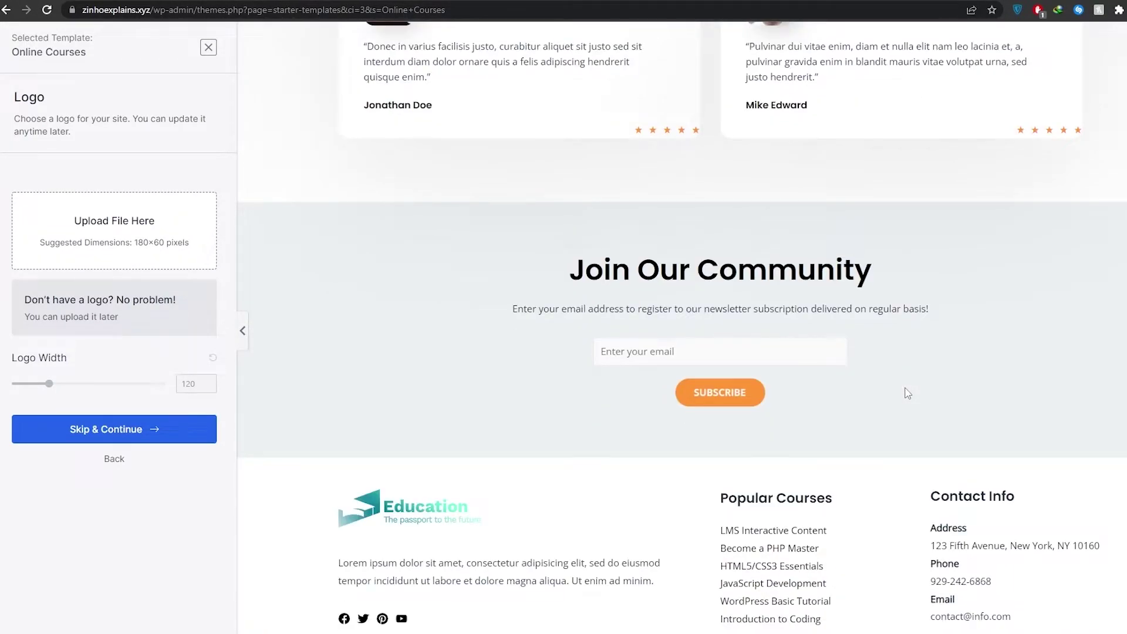
pyautogui.scroll(-2, 908, 393)
pyautogui.scroll(20, 907, 393)
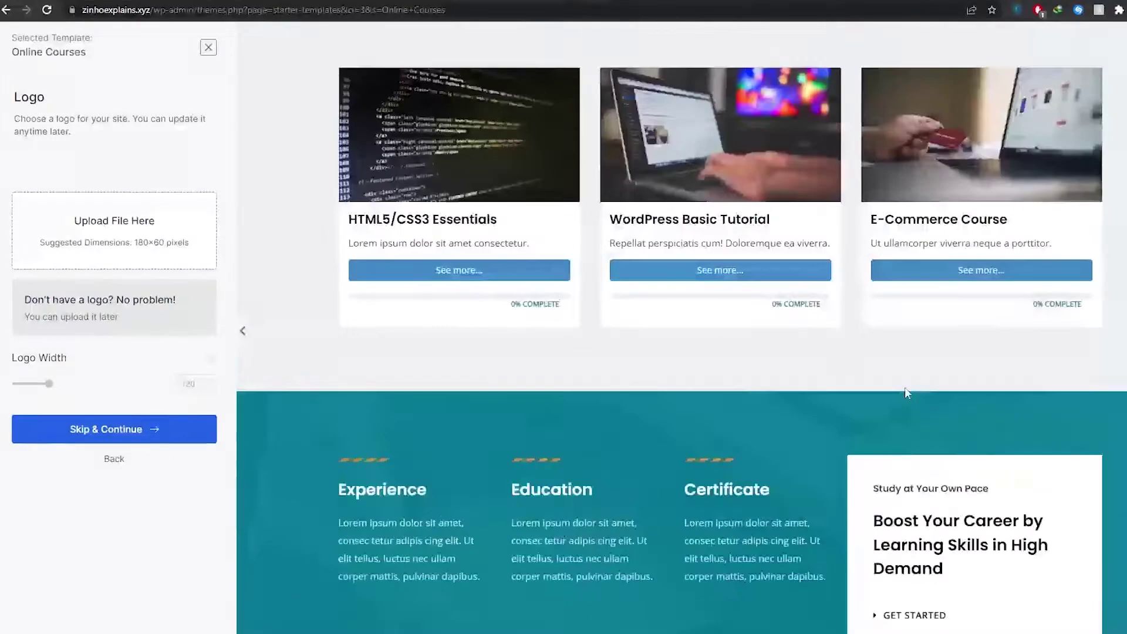
pyautogui.scroll(9, 905, 389)
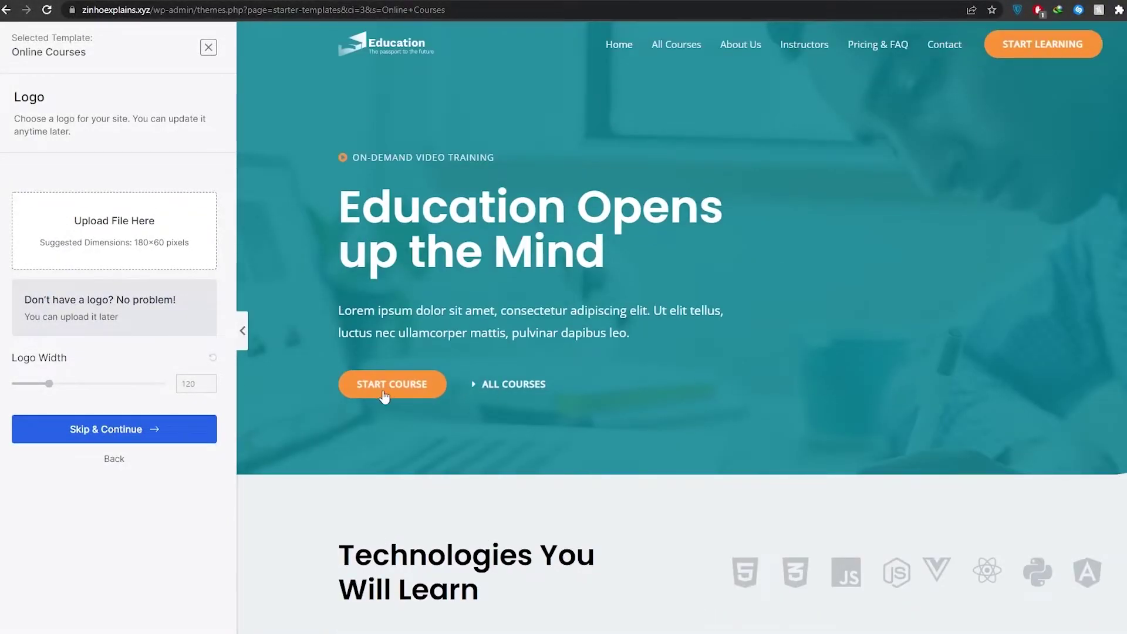
# Step: Skip the logo step and preview the blue, cyan, green, orange, pink and purple palettes
pyautogui.click(146, 430)
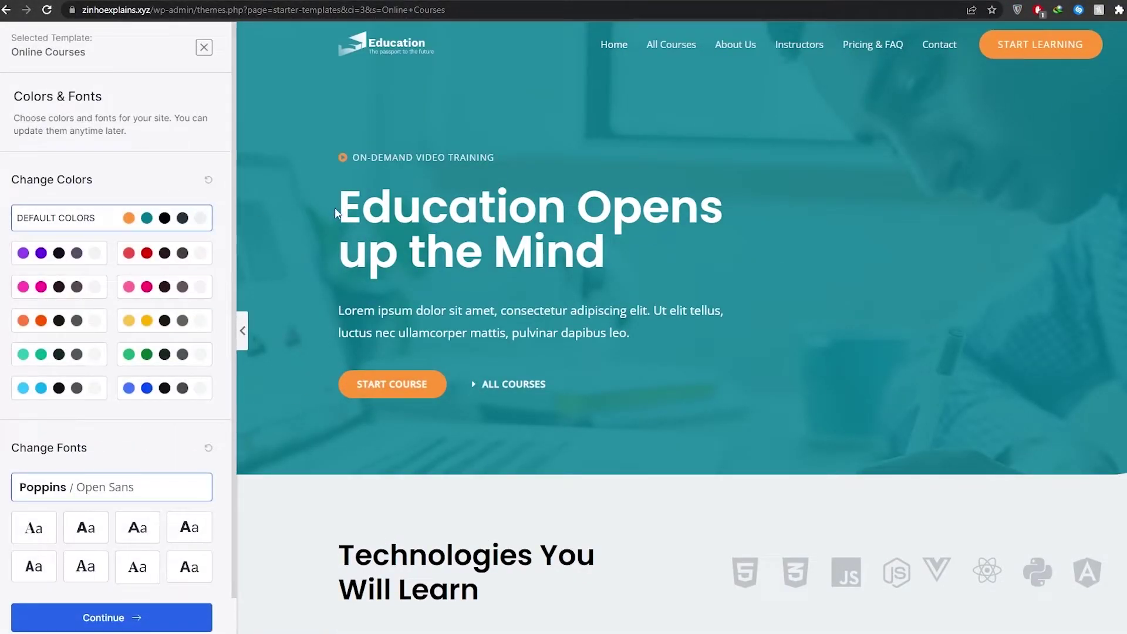
pyautogui.click(166, 390)
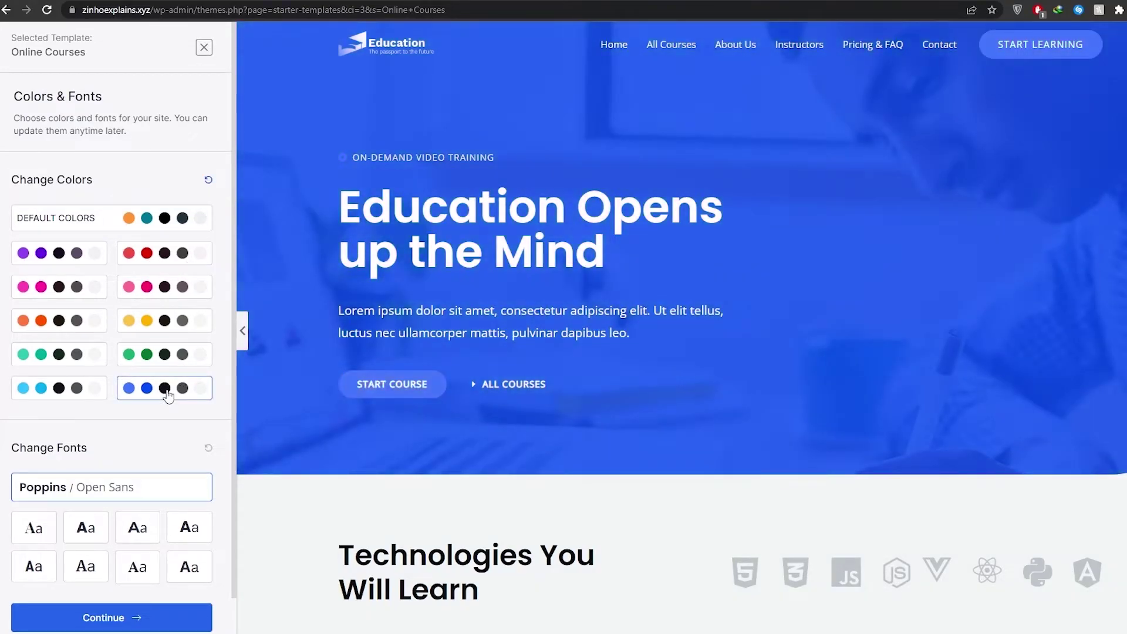
pyautogui.click(64, 390)
pyautogui.click(71, 356)
pyautogui.click(71, 324)
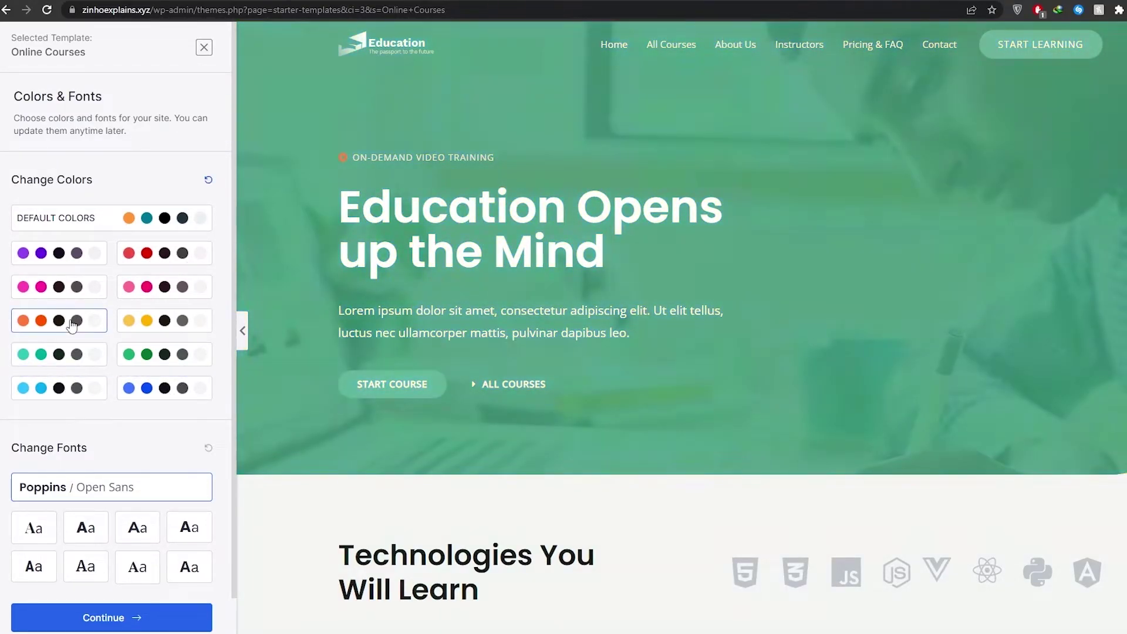
pyautogui.click(72, 287)
pyautogui.click(71, 253)
# Step: Preview the red, light pink, yellow and dark green palettes, then restore Default Colors
pyautogui.click(188, 253)
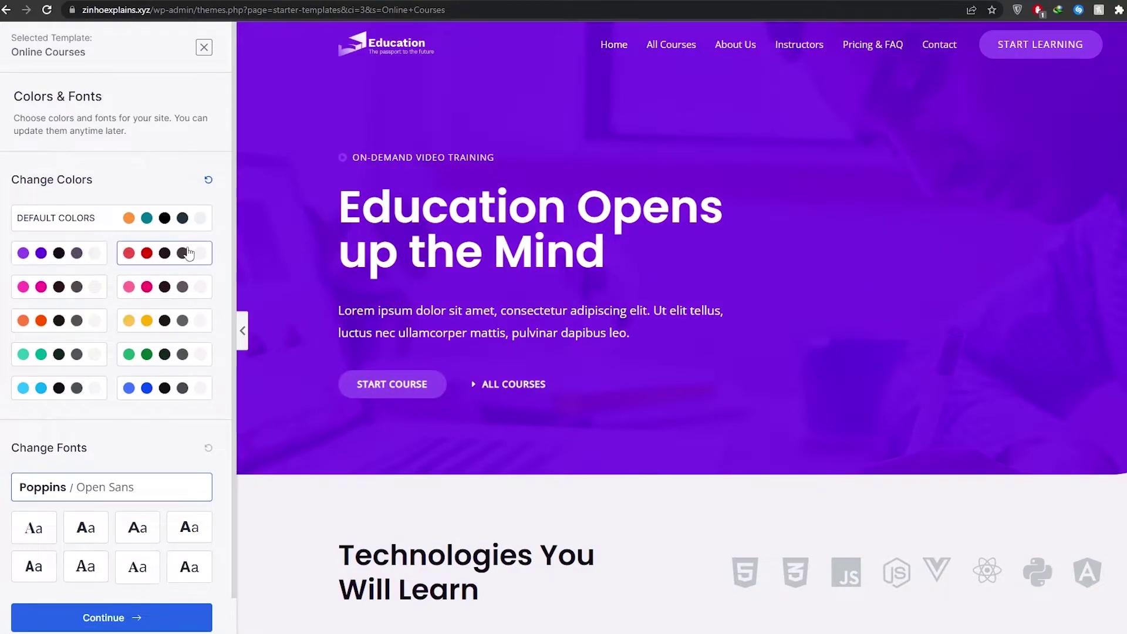
pyautogui.click(182, 287)
pyautogui.click(181, 321)
pyautogui.click(179, 356)
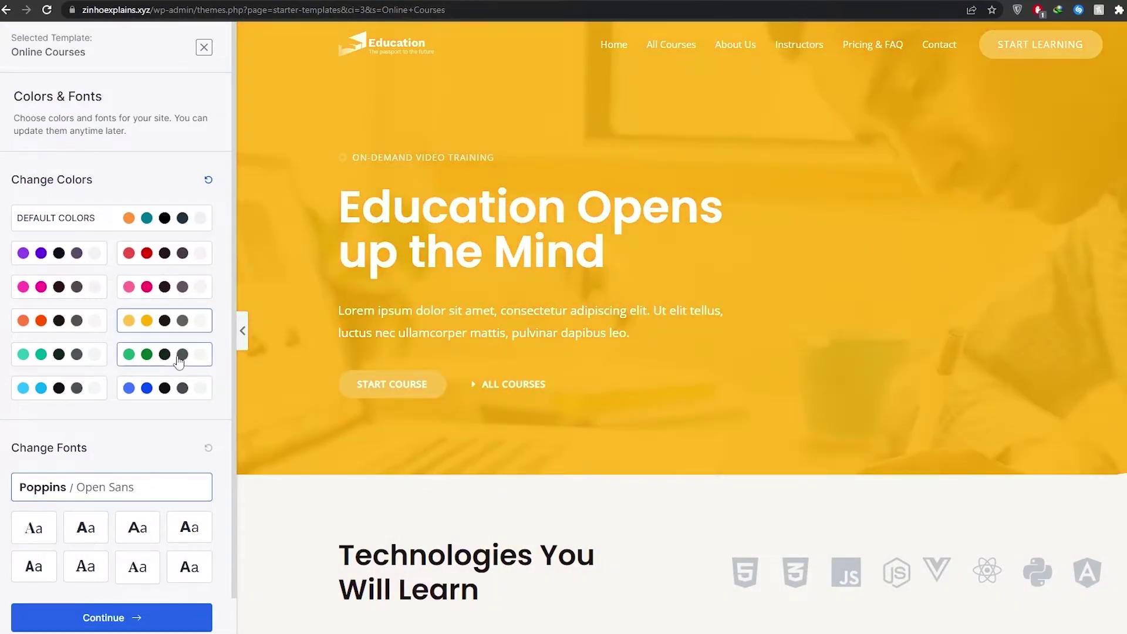
pyautogui.click(152, 218)
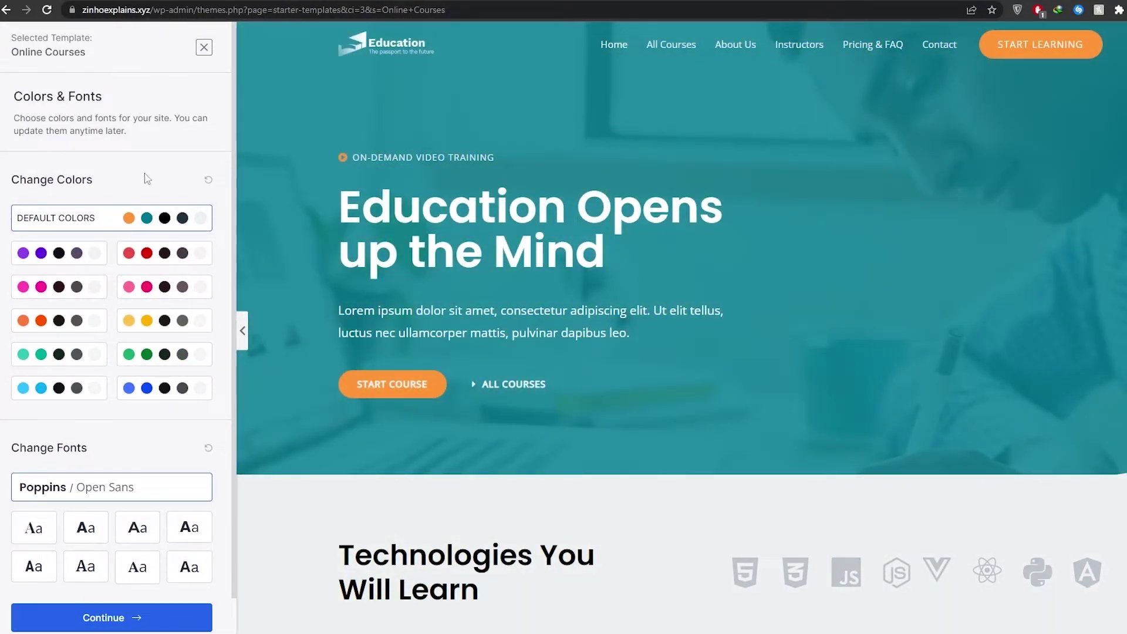
pyautogui.scroll(-1, 134, 180)
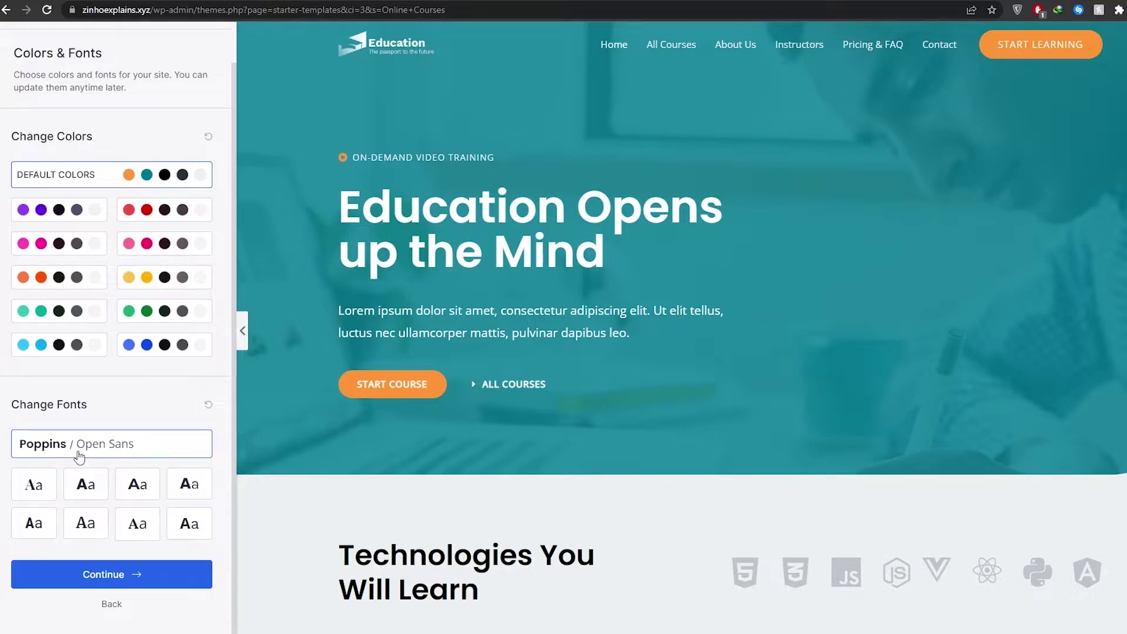
# Step: Continue past colours and fonts, then follow the LearnDash LMS link in the missing-plugins notice
pyautogui.click(95, 578)
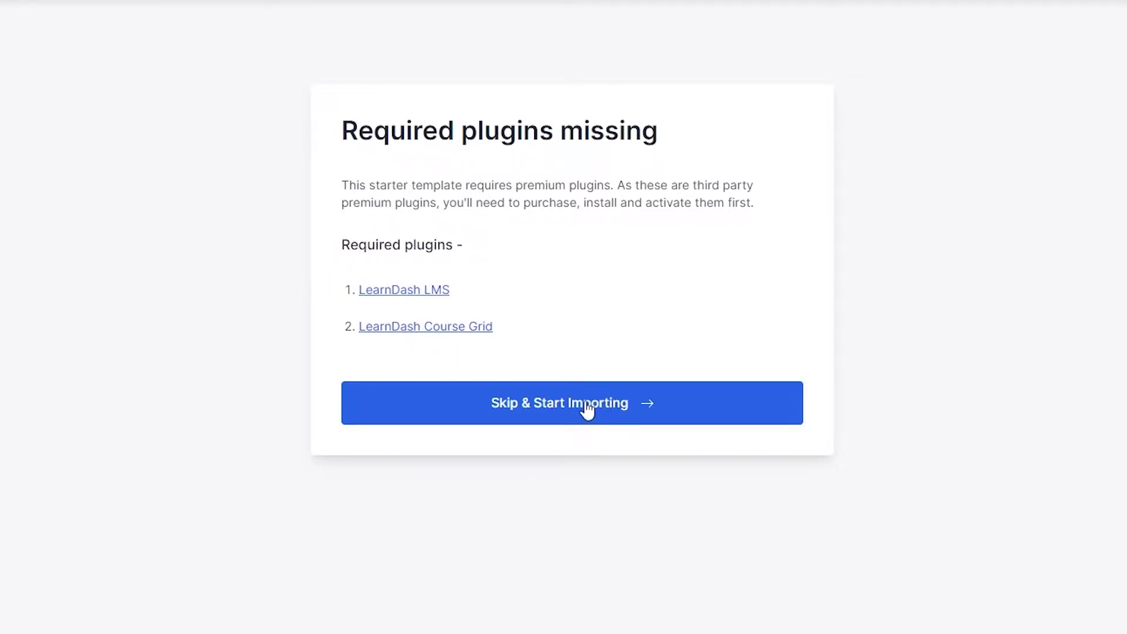
pyautogui.moveTo(341, 245); pyautogui.dragTo(466, 257)
pyautogui.click(502, 272)
pyautogui.click(403, 289)
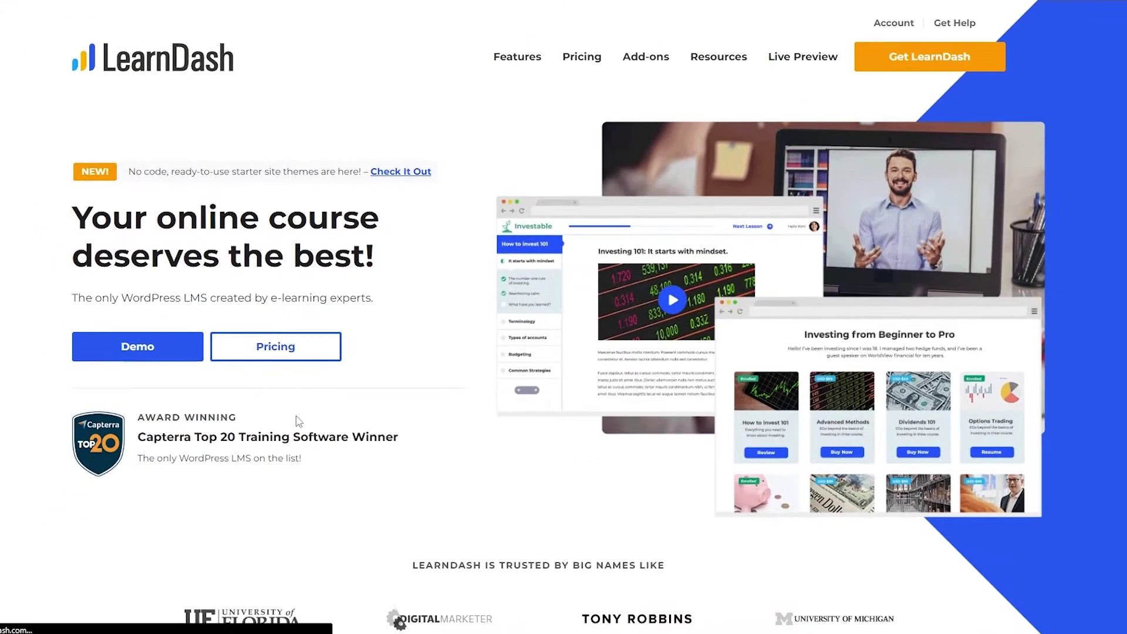
# Step: Open LearnDash Pricing and highlight the Basic $159, Plus $189 and Pro $329 plan prices
pyautogui.scroll(-3, 296, 423)
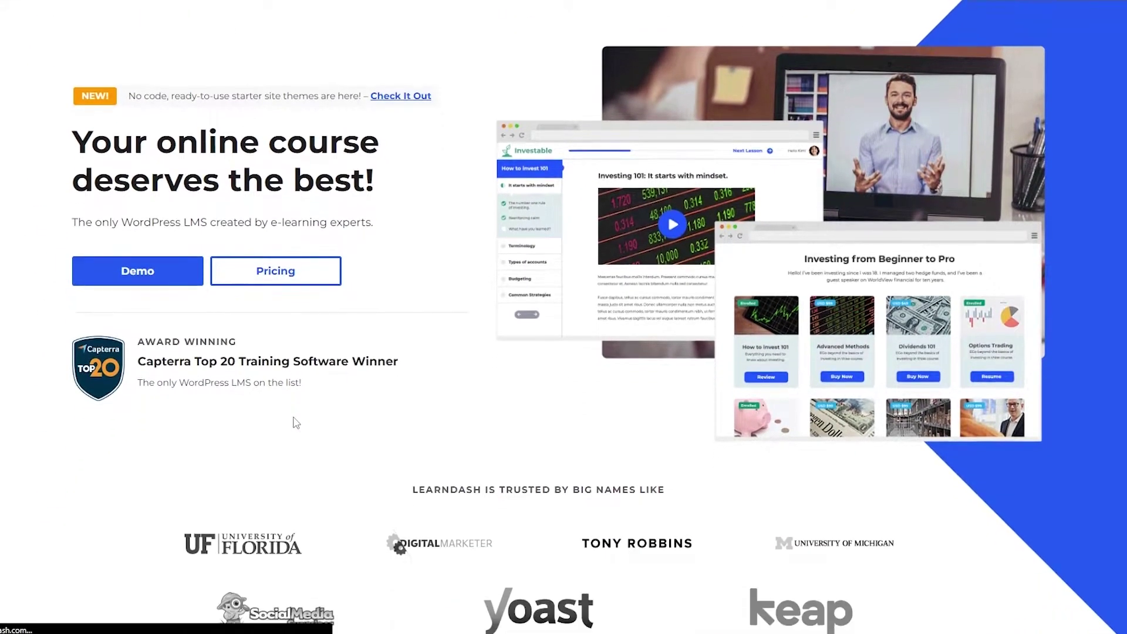
pyautogui.scroll(3, 295, 423)
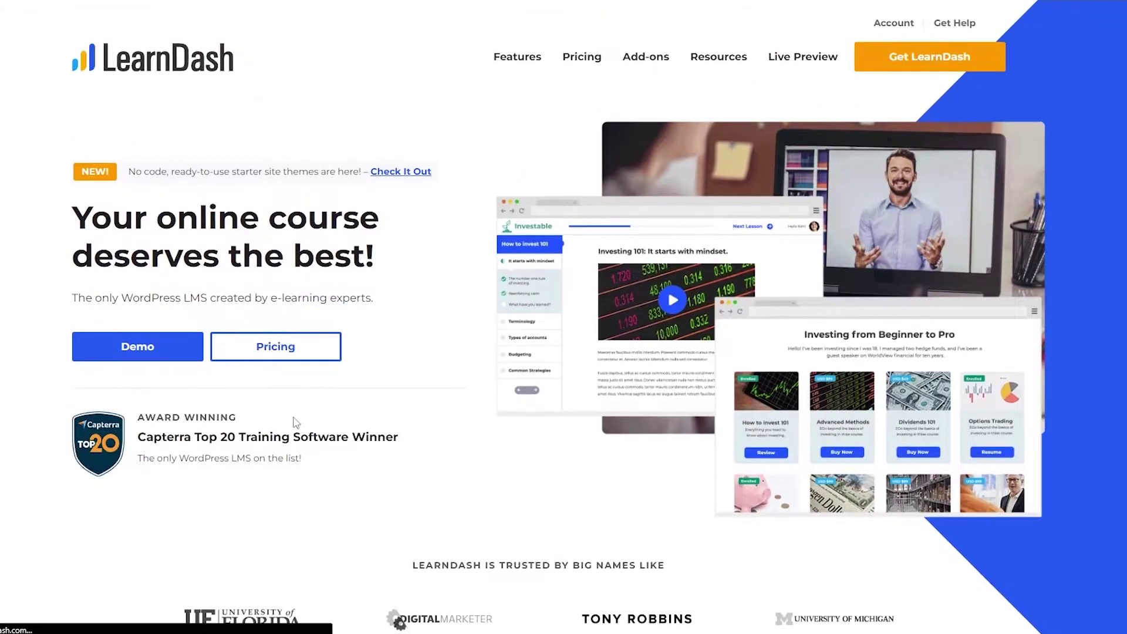
pyautogui.click(277, 354)
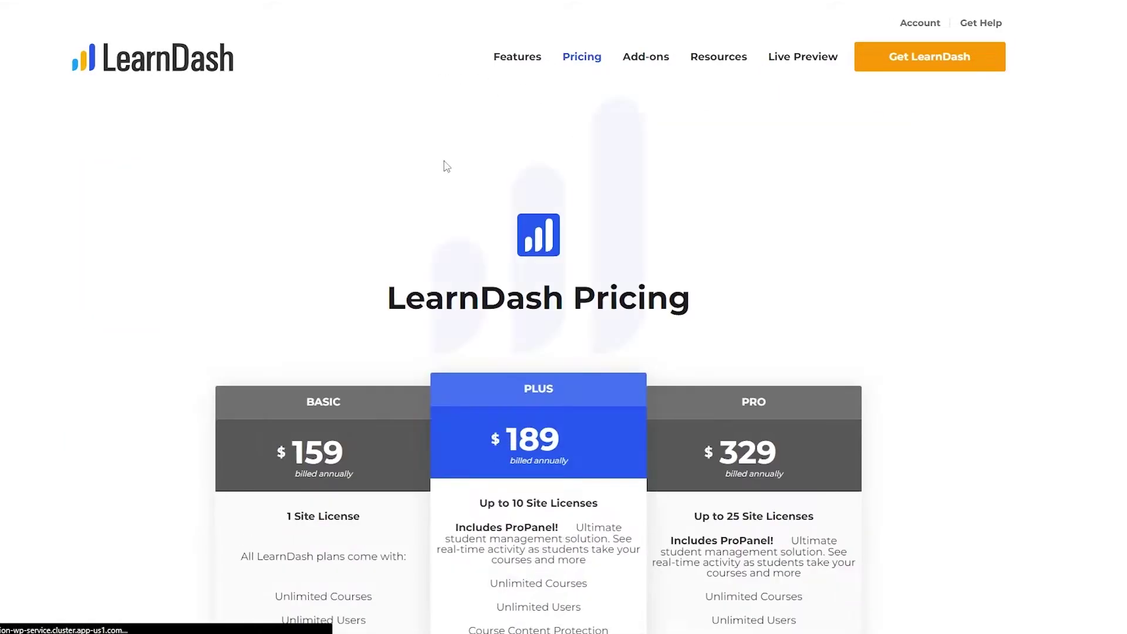
pyautogui.scroll(-6, 316, 100)
pyautogui.doubleClick(315, 100)
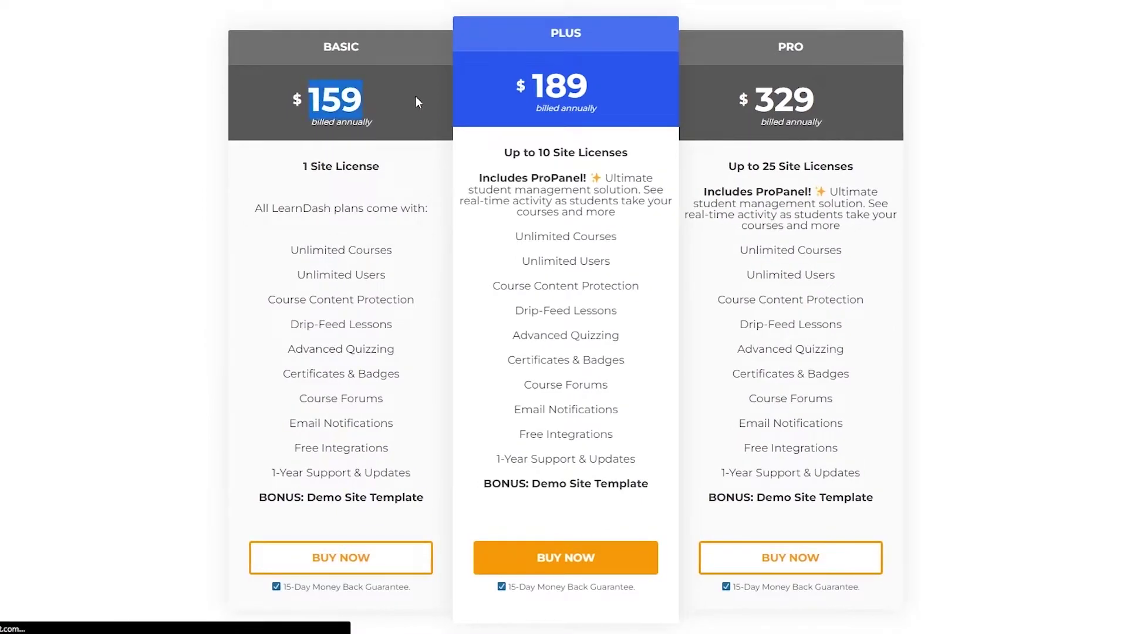
pyautogui.doubleClick(534, 84)
pyautogui.doubleClick(761, 97)
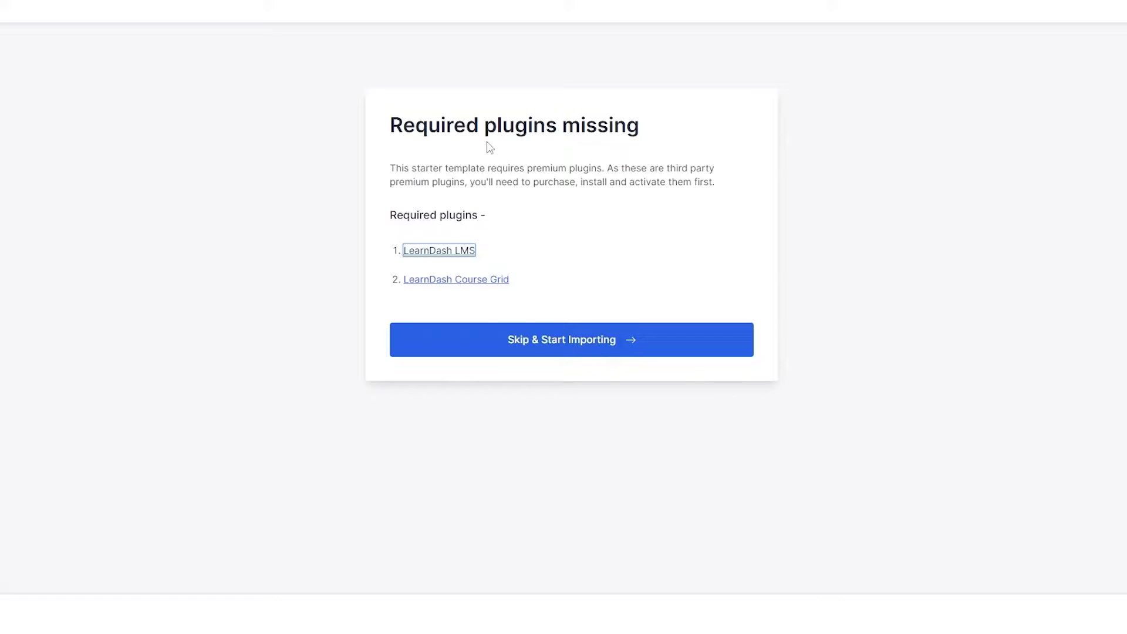
# Step: Skip the missing plugins and import the template until the Congratulations screen appears
pyautogui.click(646, 350)
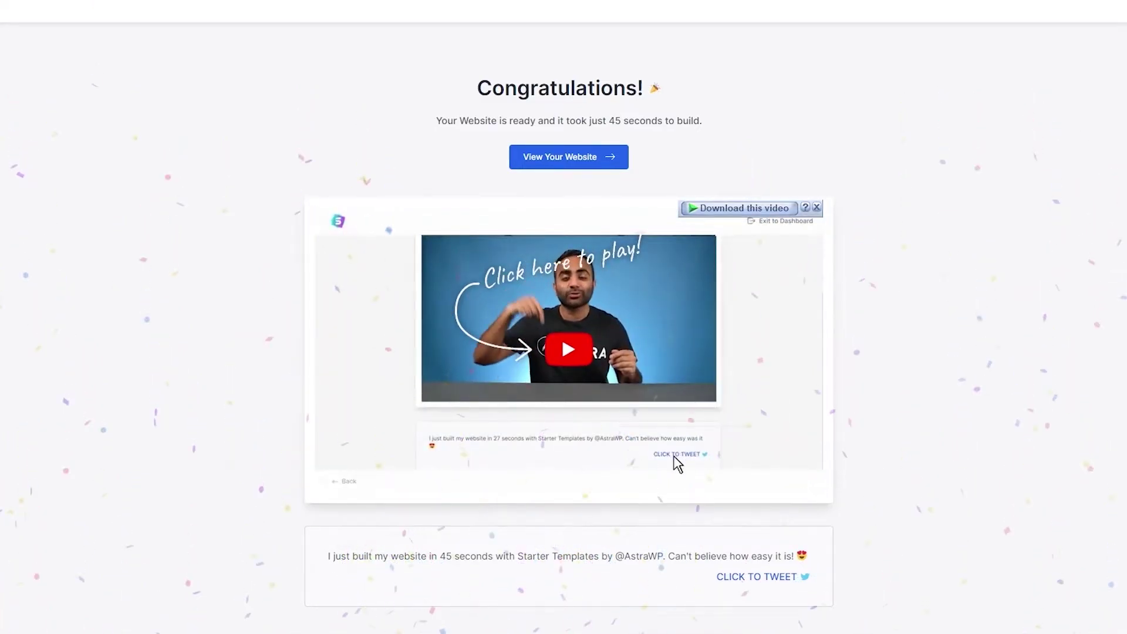
pyautogui.scroll(-1, 900, 326)
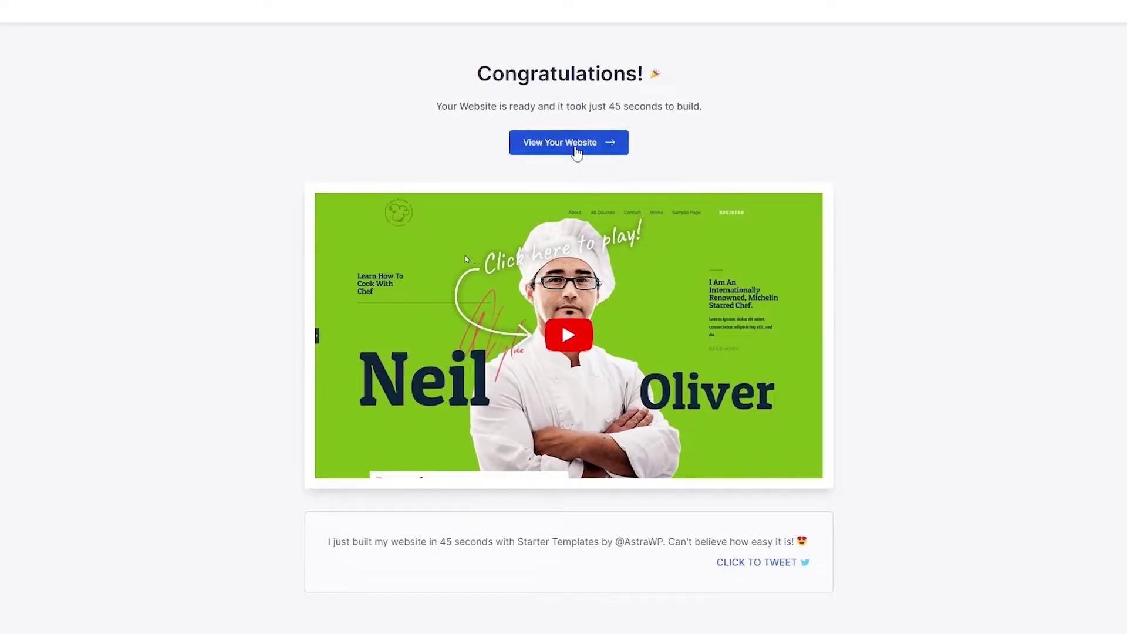
# Step: Open the new website, highlight the raw ld_course_list shortcode on All Courses, and scroll the homepage
pyautogui.click(575, 148)
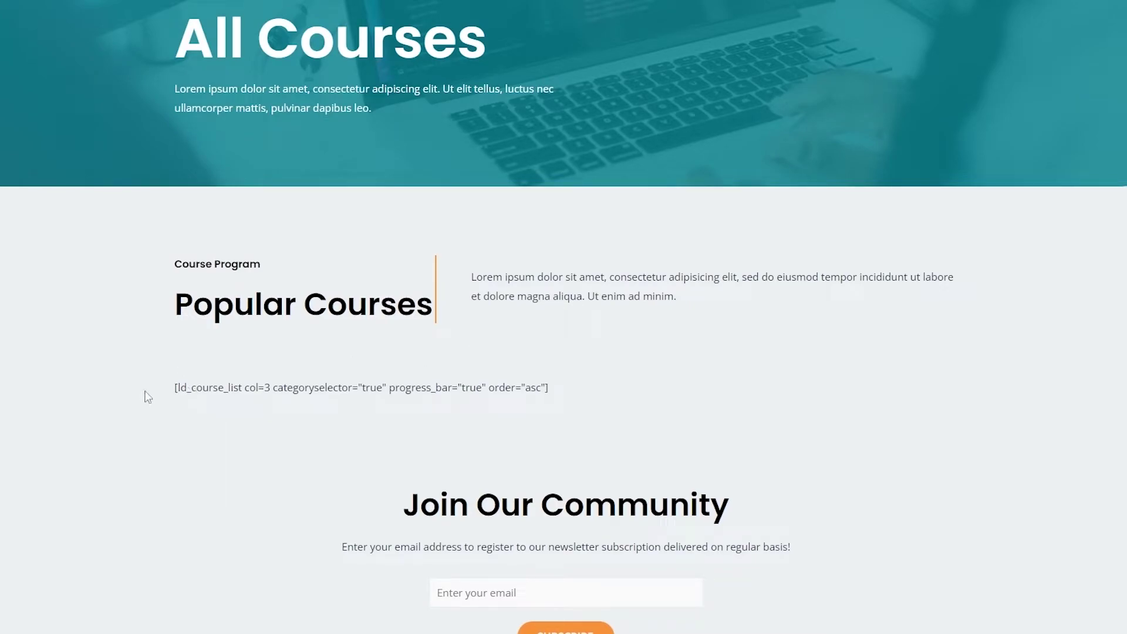
pyautogui.moveTo(147, 397); pyautogui.dragTo(551, 386)
pyautogui.click(239, 298)
pyautogui.scroll(-2, 690, 305)
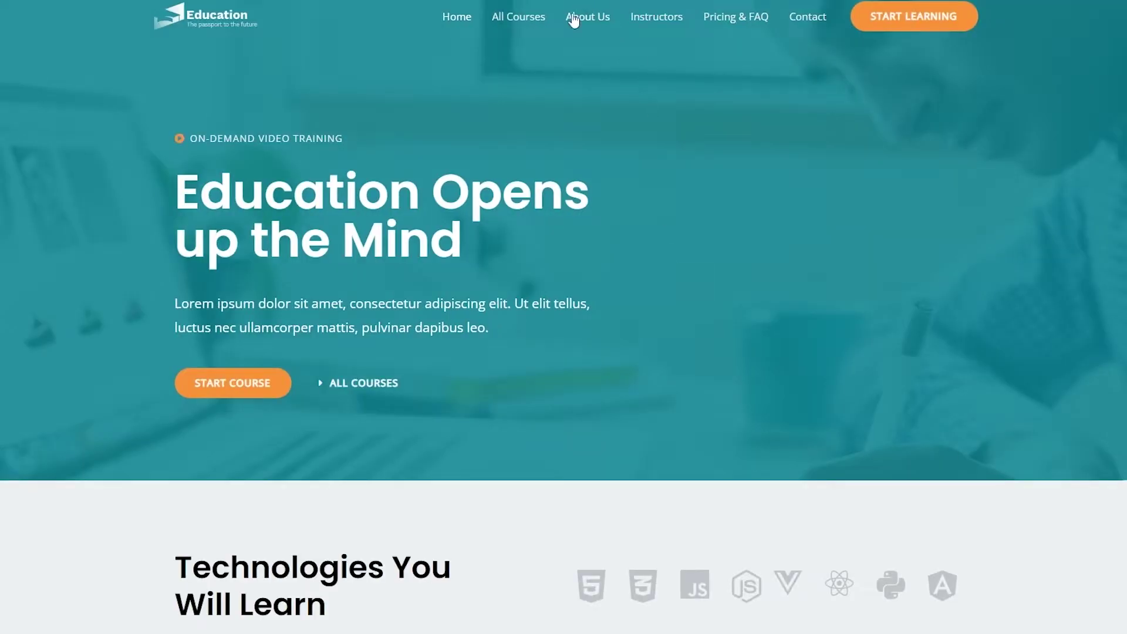
pyautogui.scroll(-15, 594, 385)
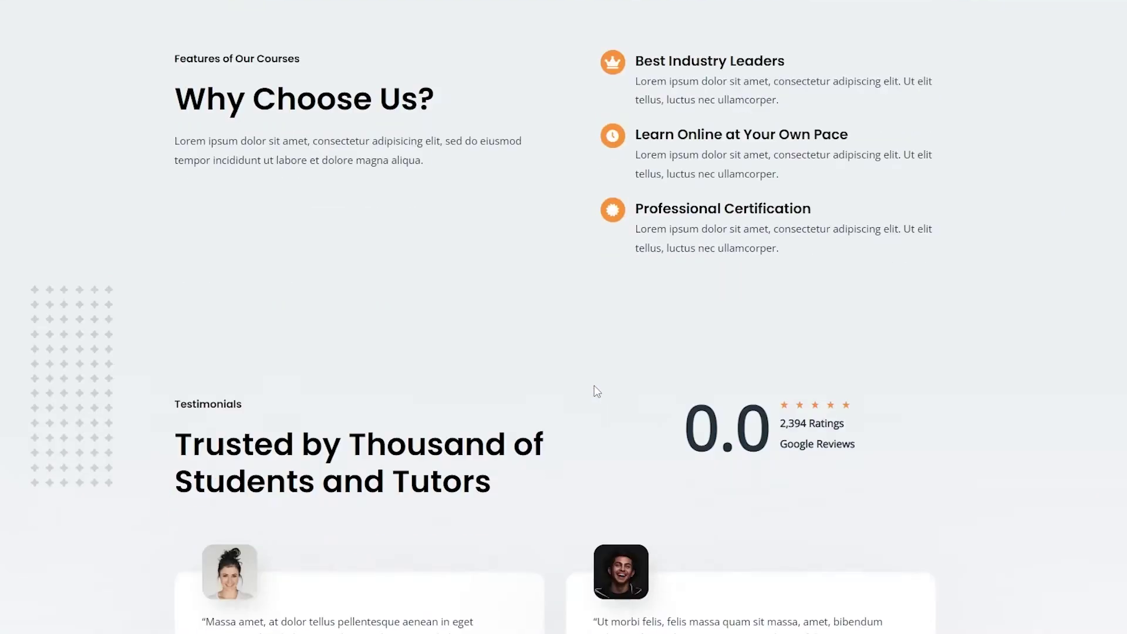
pyautogui.scroll(7, 594, 385)
pyautogui.scroll(5, 440, 370)
pyautogui.scroll(-15, 491, 423)
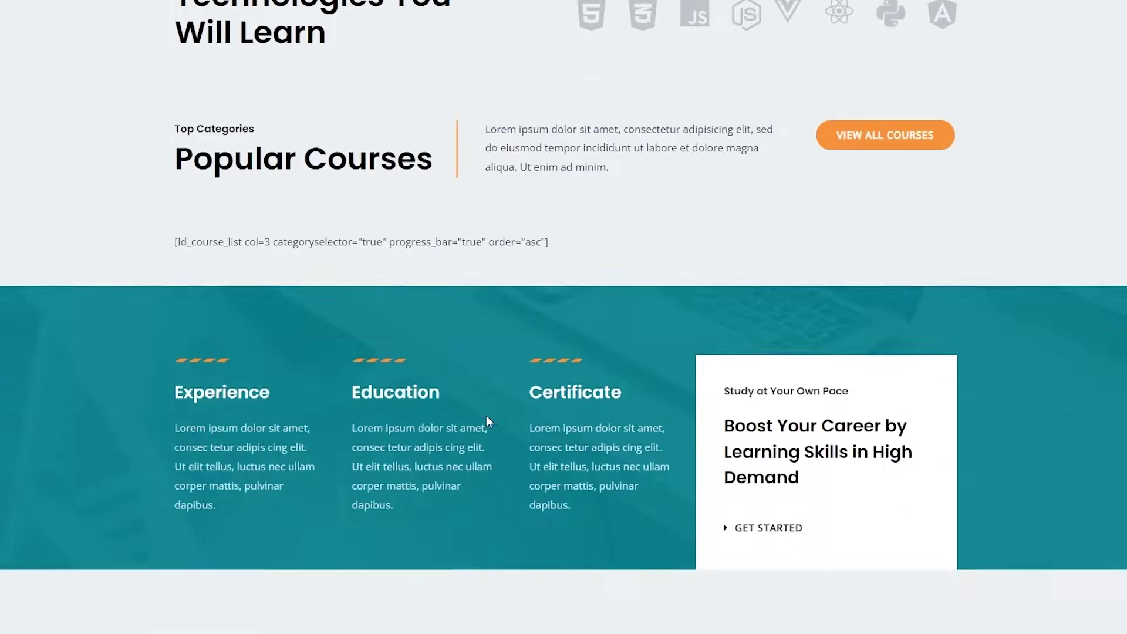
pyautogui.scroll(12, 491, 427)
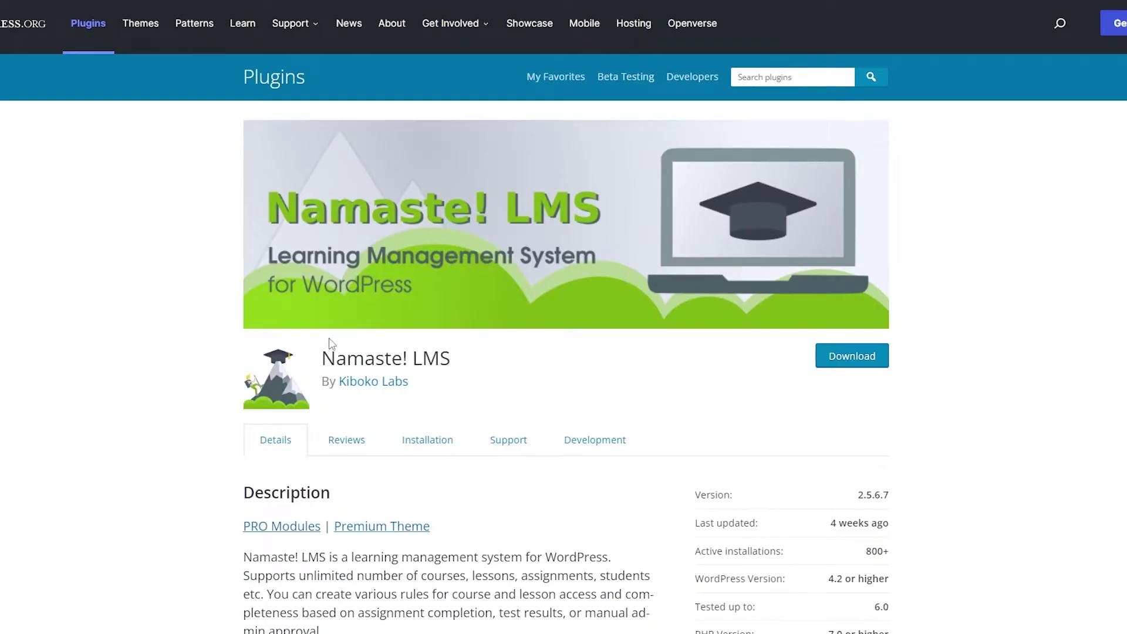
pyautogui.scroll(-15, 329, 344)
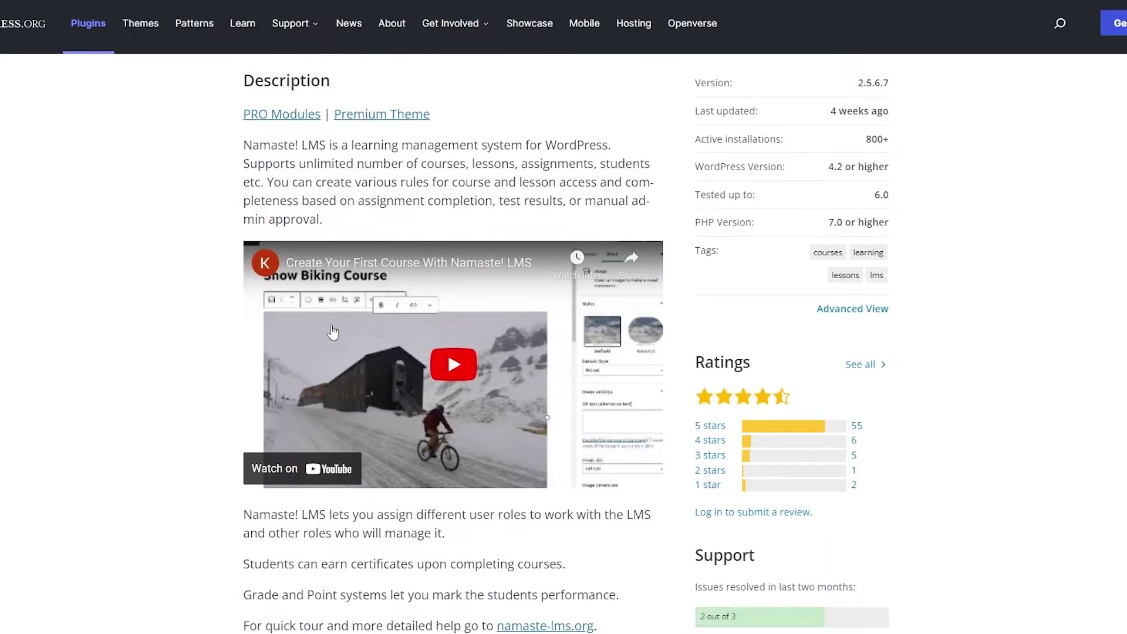
# Step: Scroll through the Namaste! LMS plugin description and FEATURES list on WordPress.org
pyautogui.scroll(-3, 317, 329)
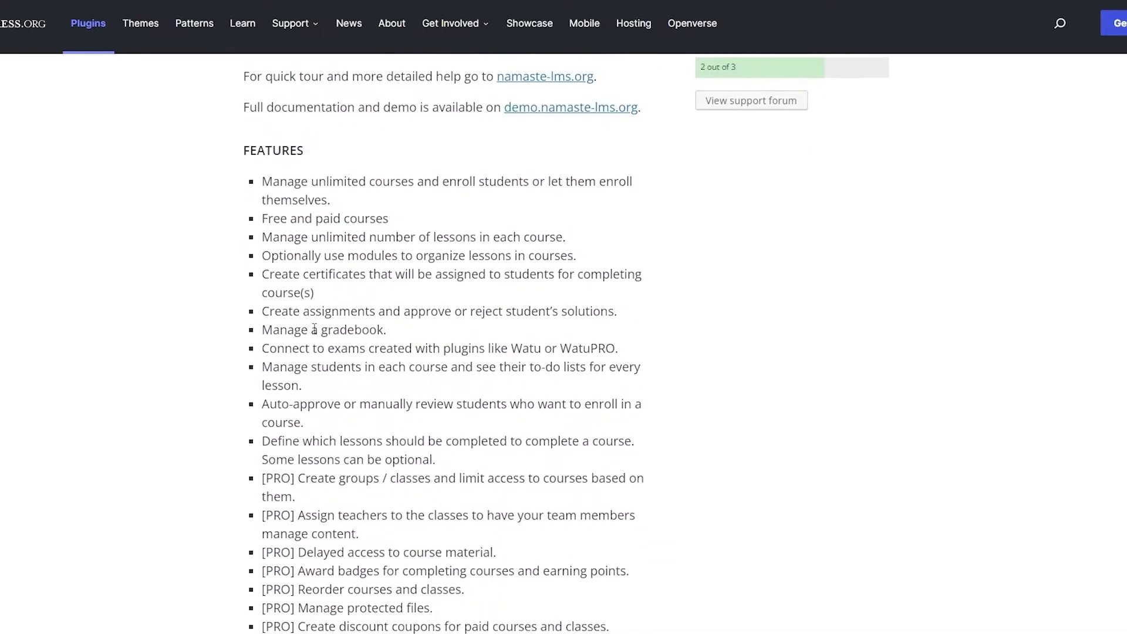
pyautogui.scroll(18, 334, 282)
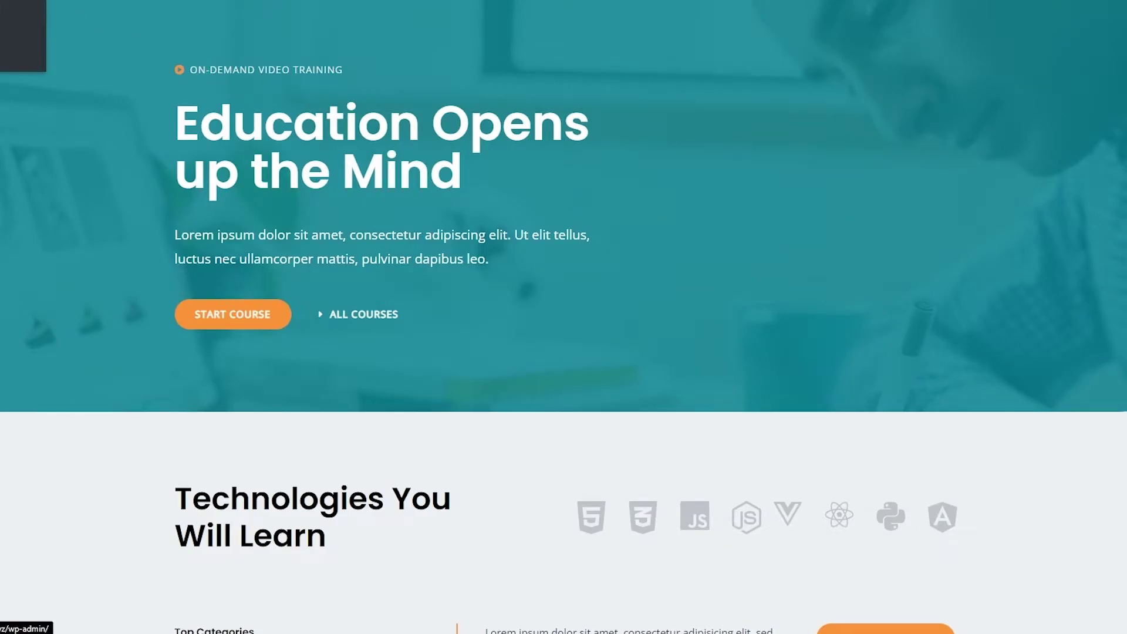
# Step: Go to the wp-admin Plugins screen and start adding the Tutor LMS plugin
pyautogui.click(23, 35)
pyautogui.scroll(-10, 103, 390)
pyautogui.scroll(3, 135, 391)
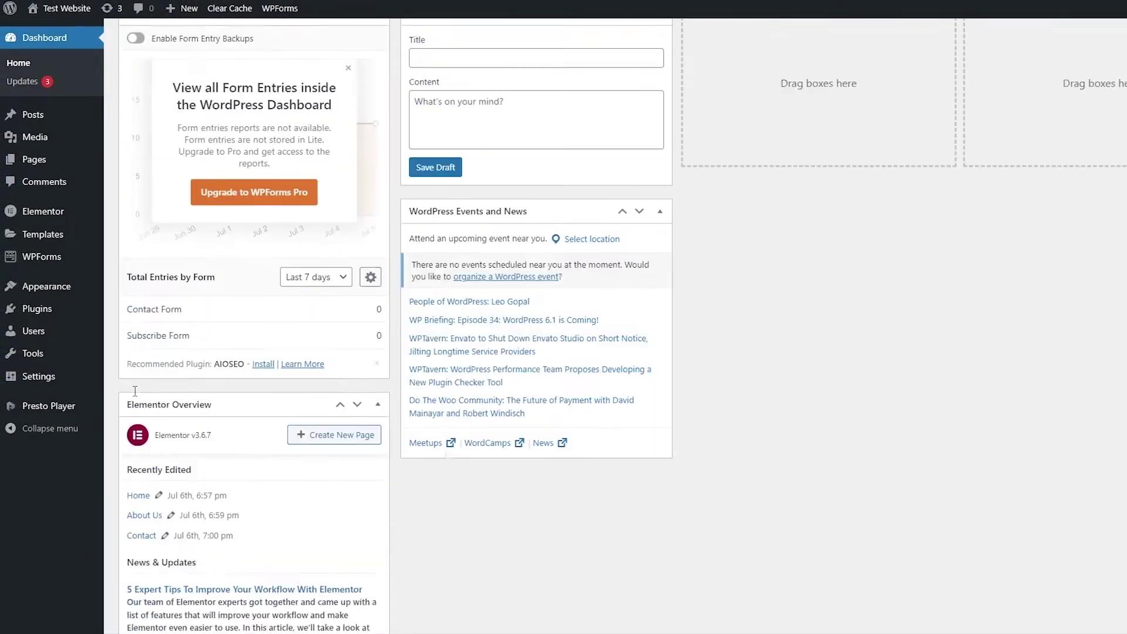
pyautogui.scroll(1, 135, 390)
pyautogui.click(37, 310)
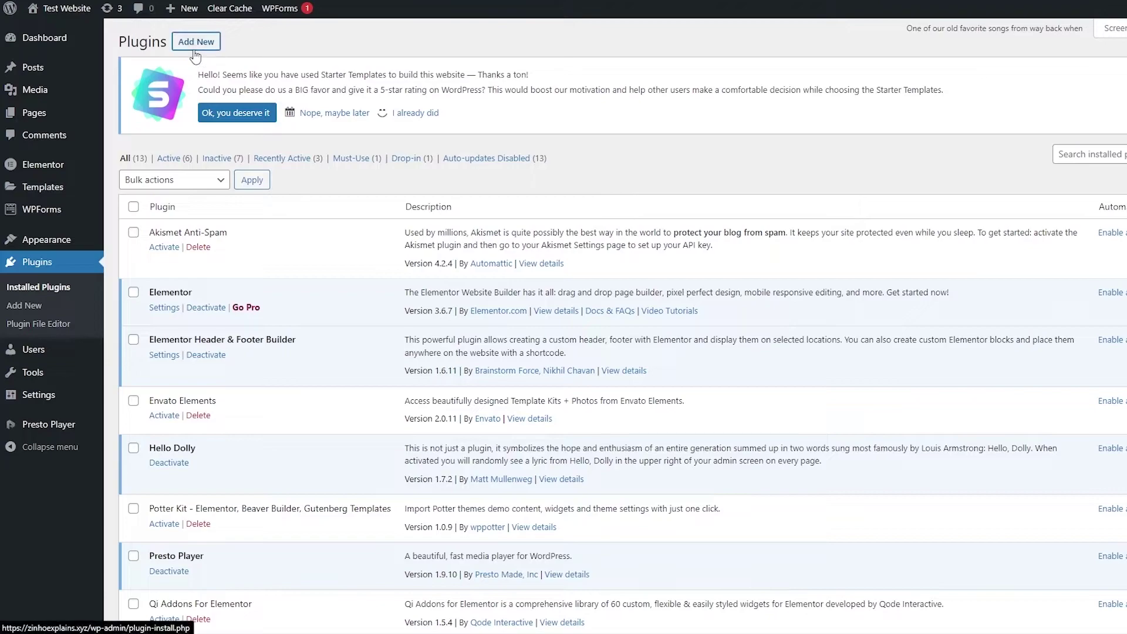
pyautogui.click(195, 49)
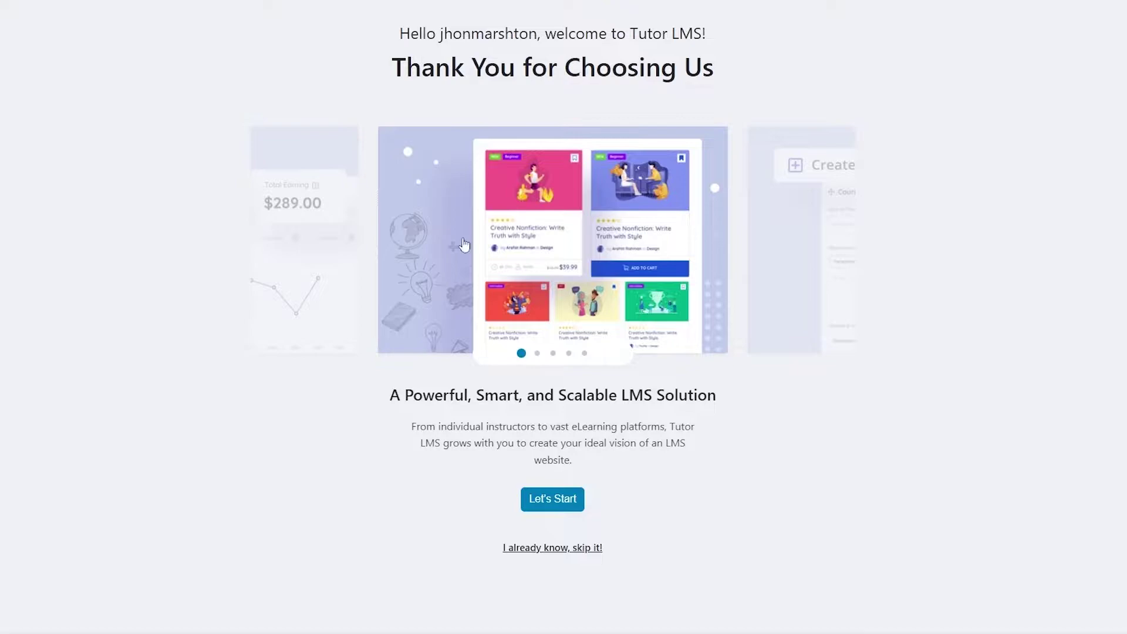
# Step: Launch the Tutor LMS setup wizard and pick Individual as the platform category
pyautogui.scroll(2, 504, 288)
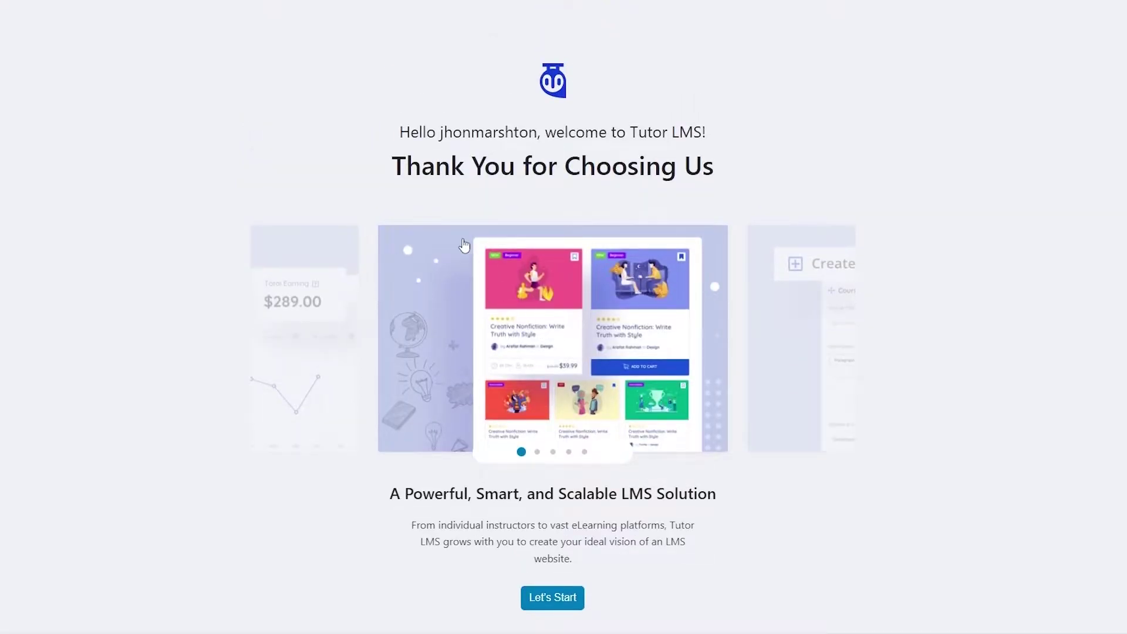
pyautogui.scroll(-2, 545, 411)
pyautogui.click(535, 507)
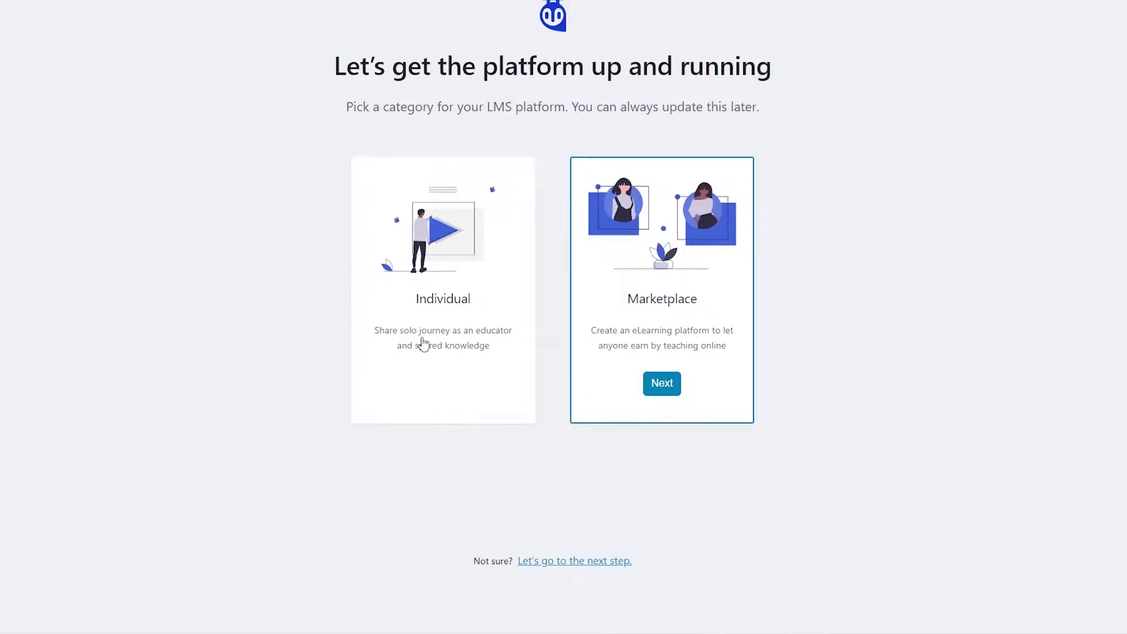
pyautogui.click(441, 388)
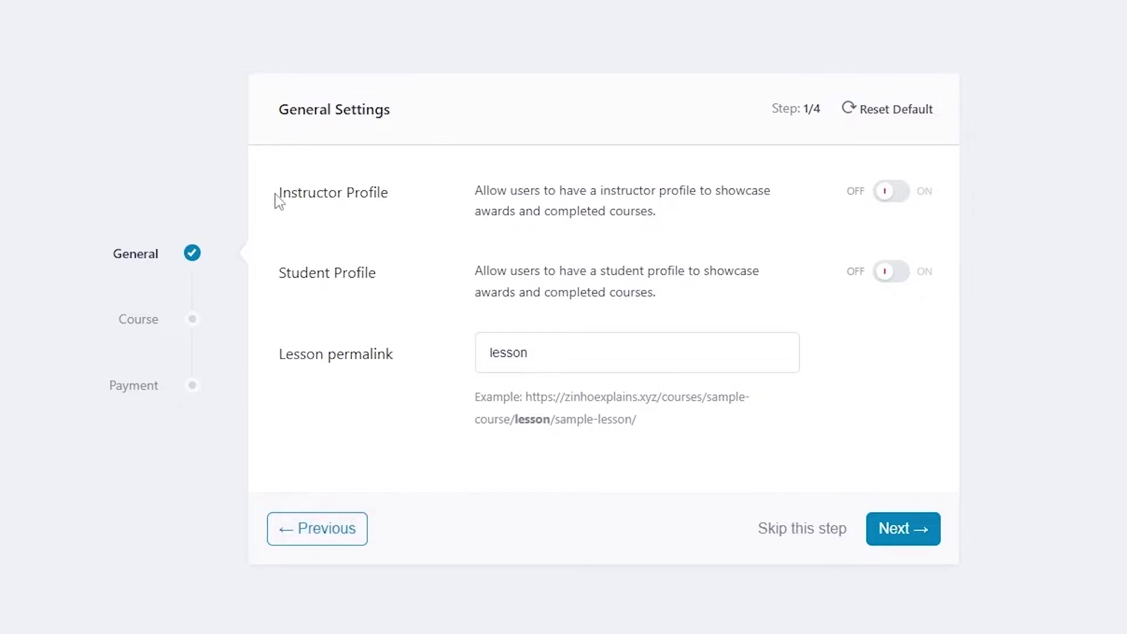
# Step: Leave Instructor and Student Profiles off and lesson permalink 'lesson', then proceed to Course Settings
pyautogui.tripleClick(339, 192)
pyautogui.moveTo(475, 195); pyautogui.dragTo(614, 196)
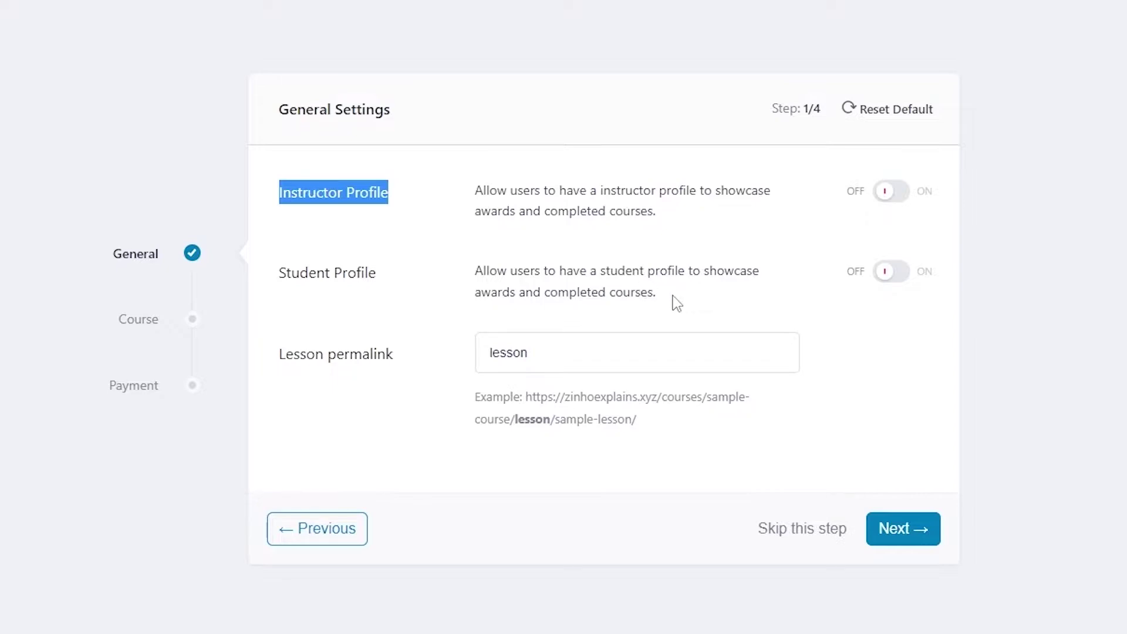
pyautogui.click(622, 315)
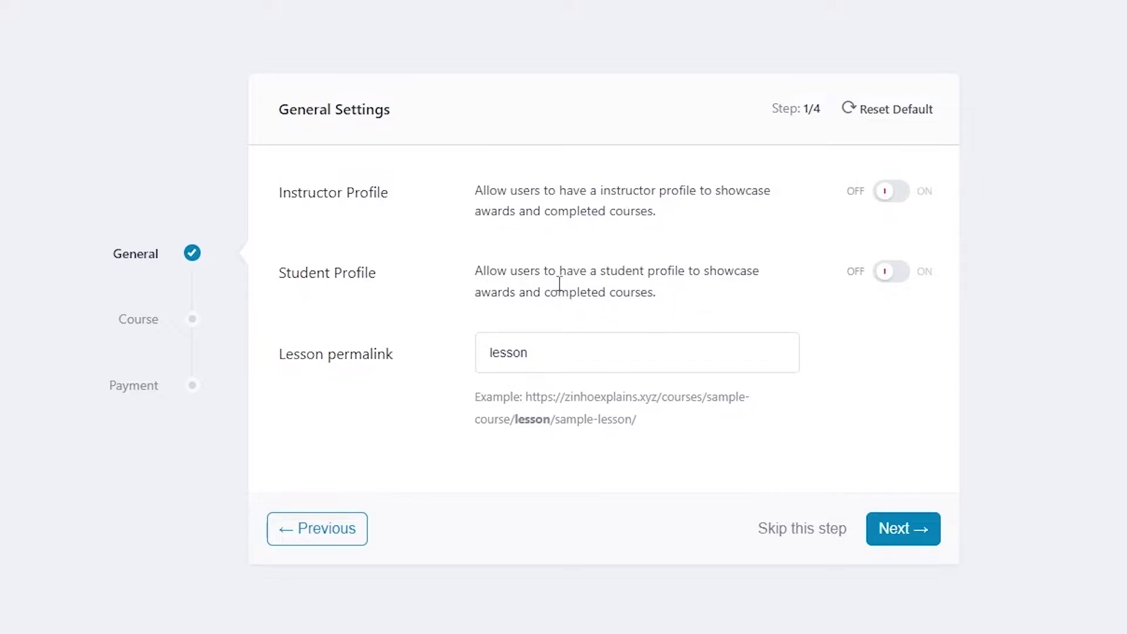
pyautogui.click(900, 270)
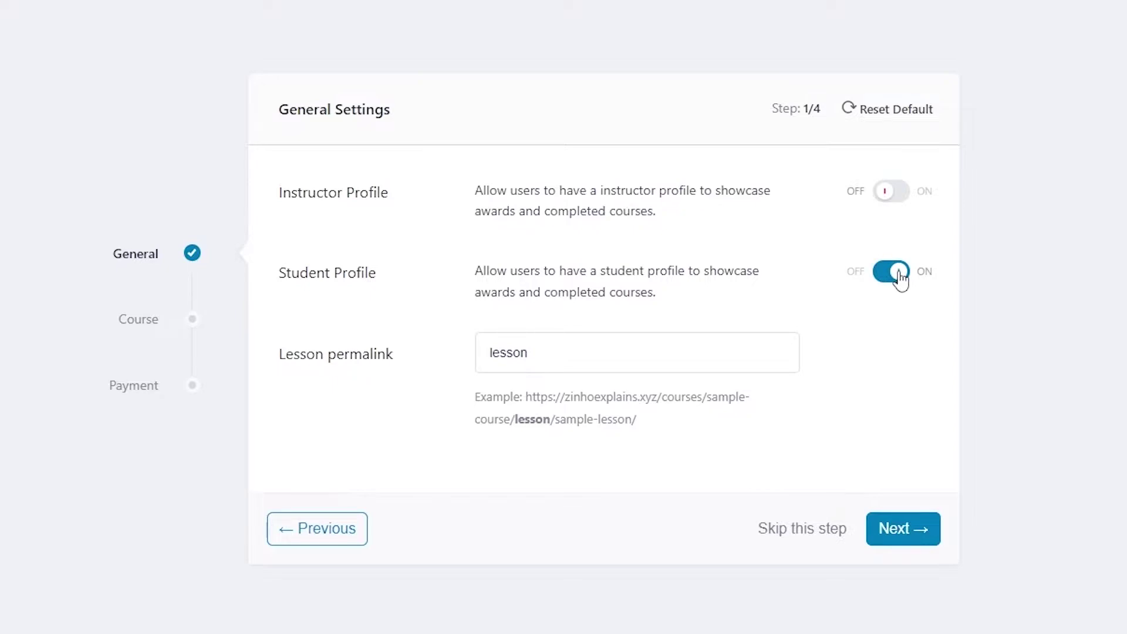
pyautogui.click(900, 271)
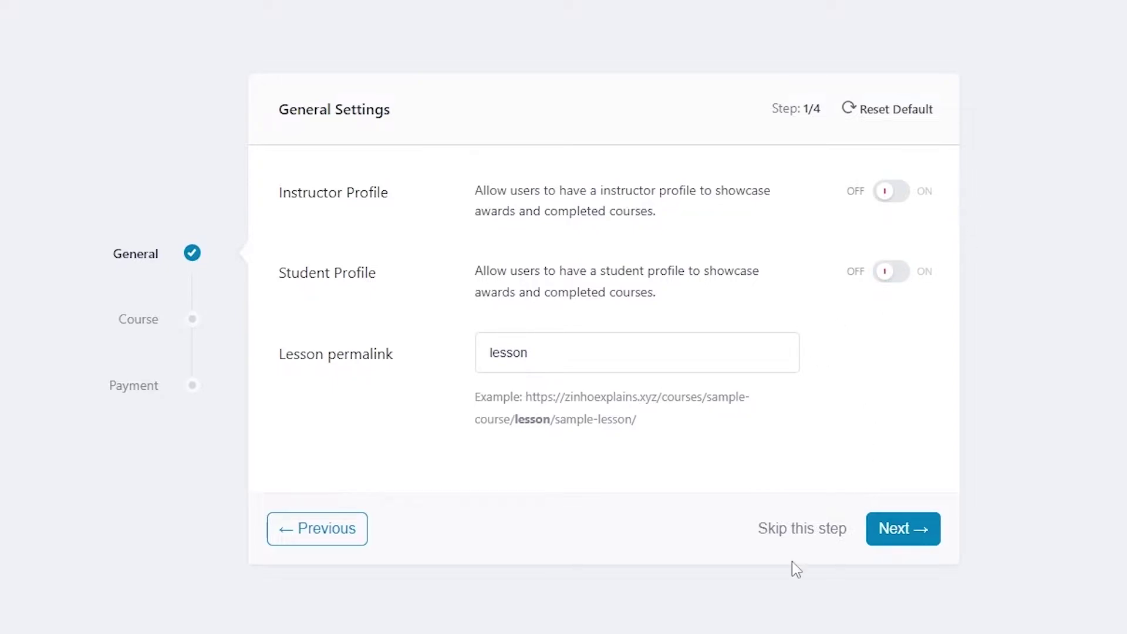
pyautogui.click(925, 532)
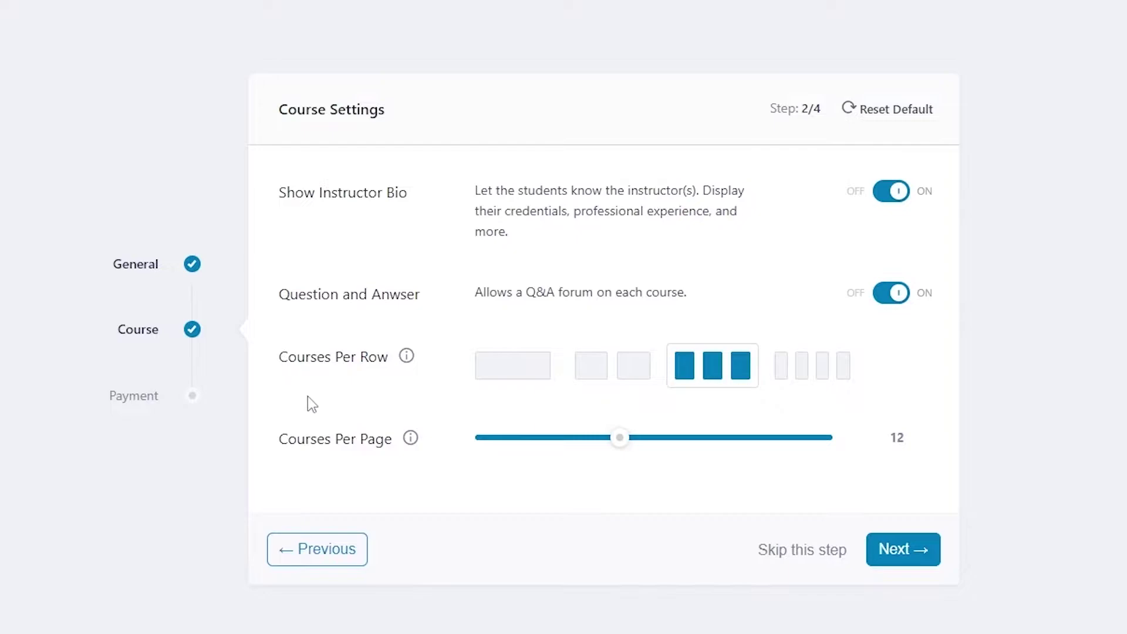
# Step: Choose the 3-column Courses Per Row layout and 12 Courses Per Page, then continue
pyautogui.click(622, 367)
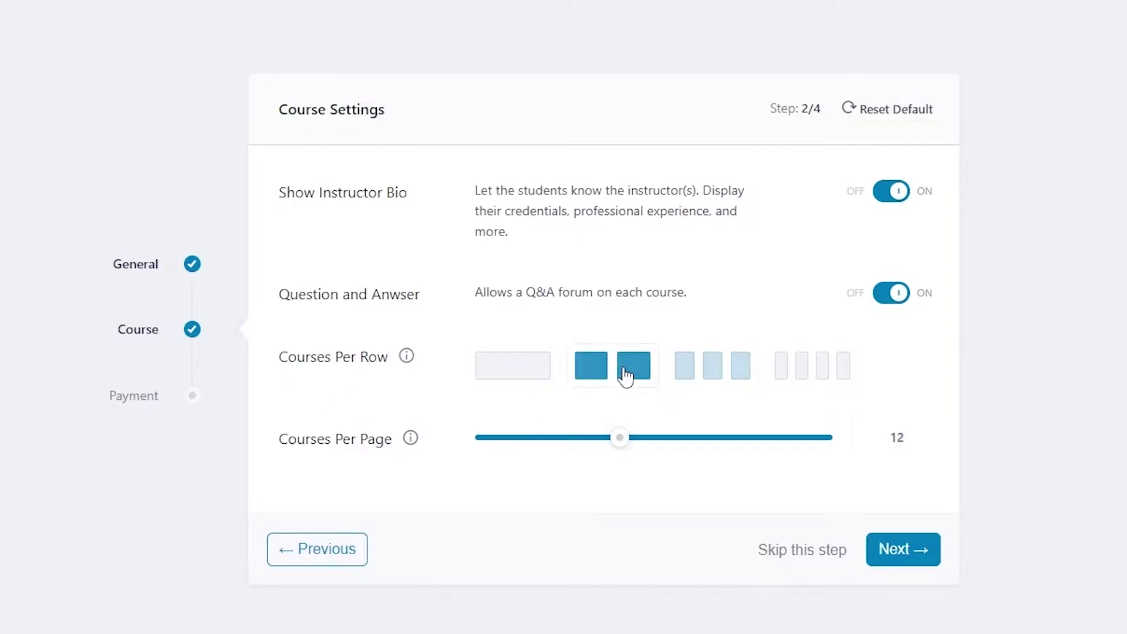
pyautogui.click(520, 371)
pyautogui.click(623, 370)
pyautogui.click(713, 371)
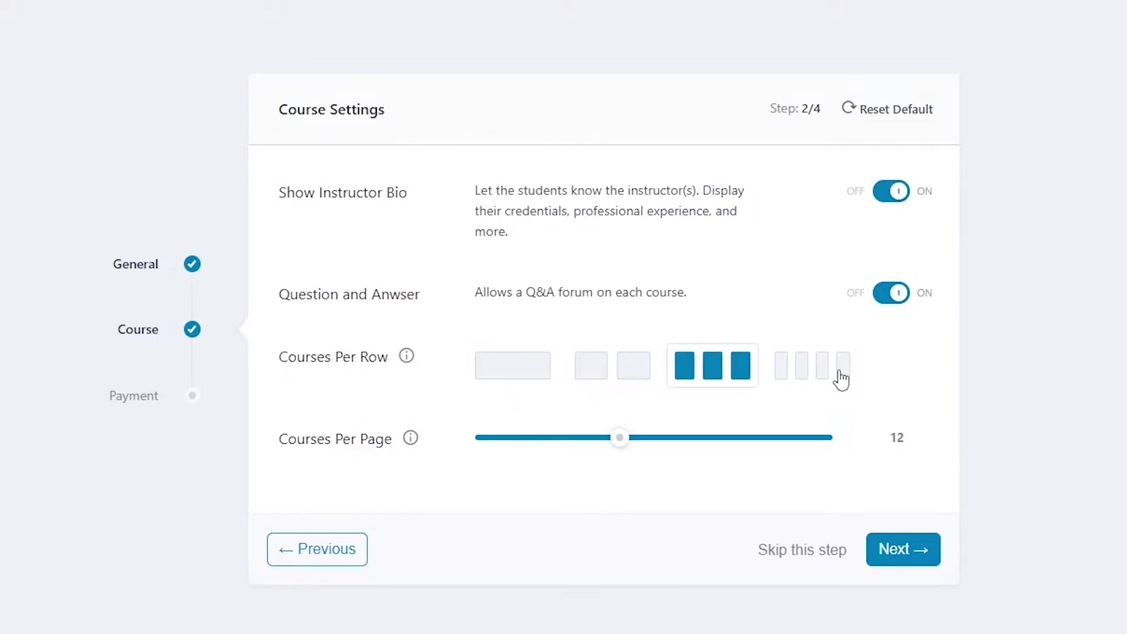
pyautogui.click(839, 375)
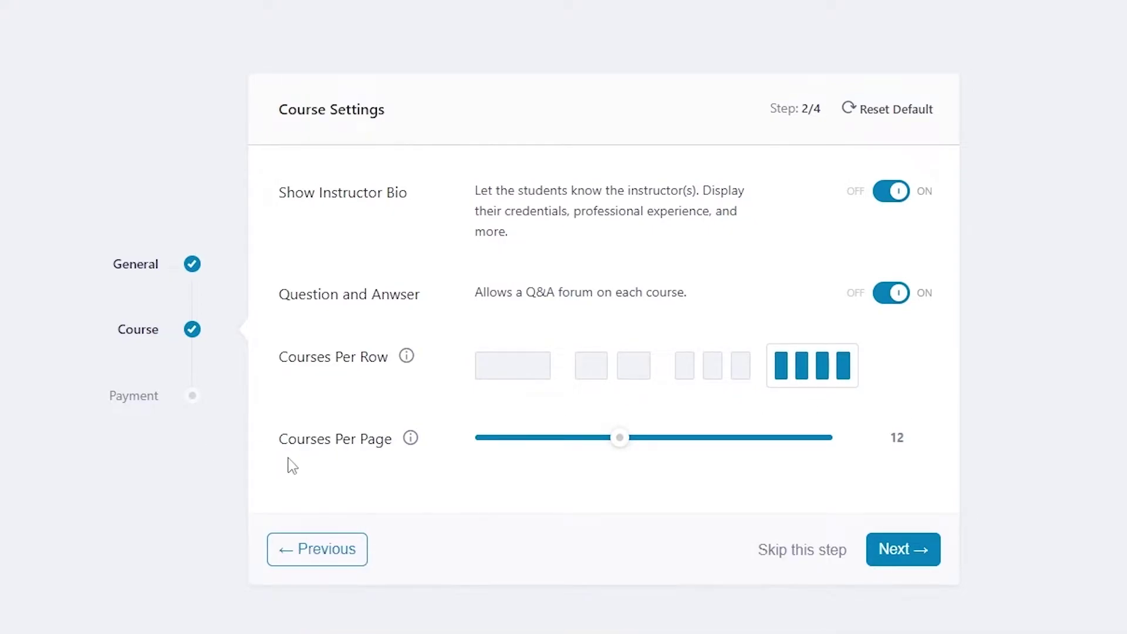
pyautogui.moveTo(410, 441)
pyautogui.moveTo(619, 439); pyautogui.dragTo(597, 439)
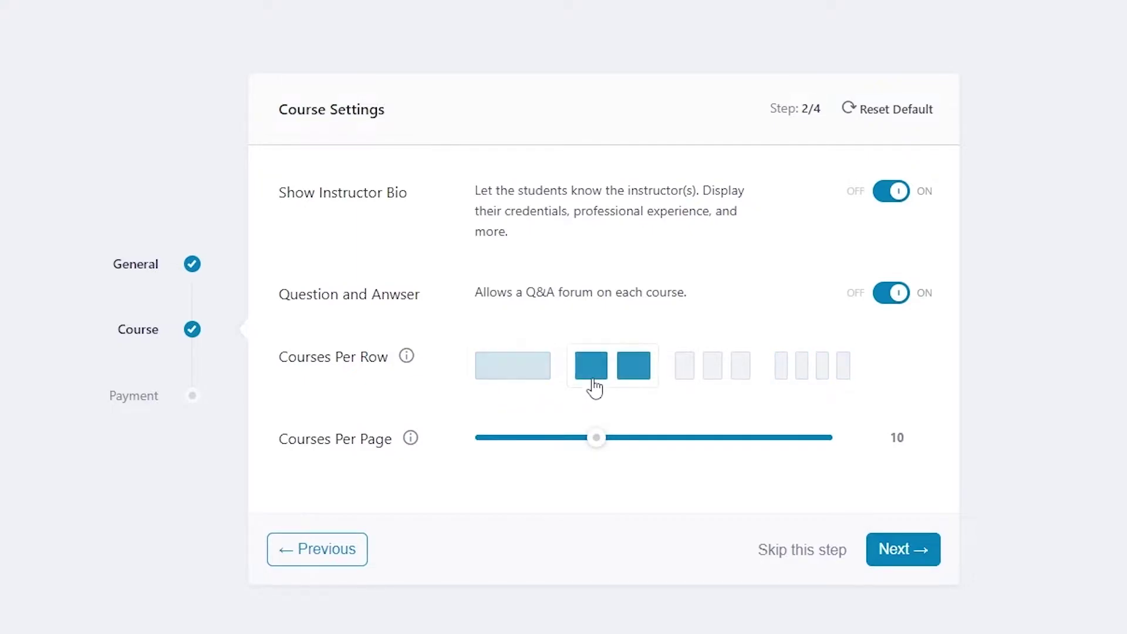
pyautogui.click(728, 376)
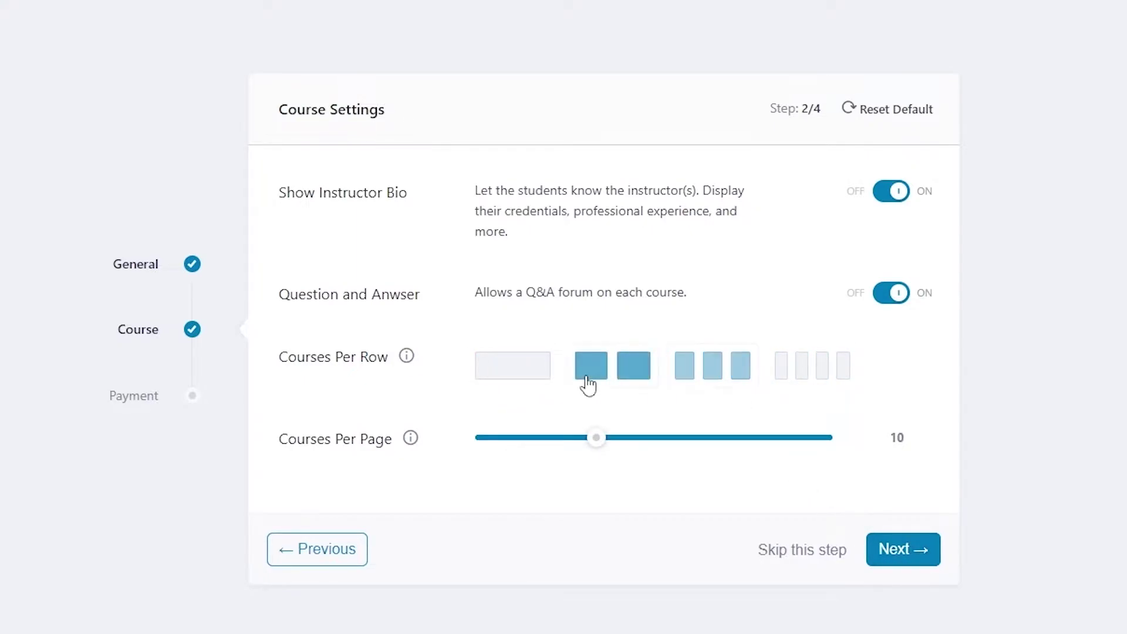
pyautogui.click(588, 383)
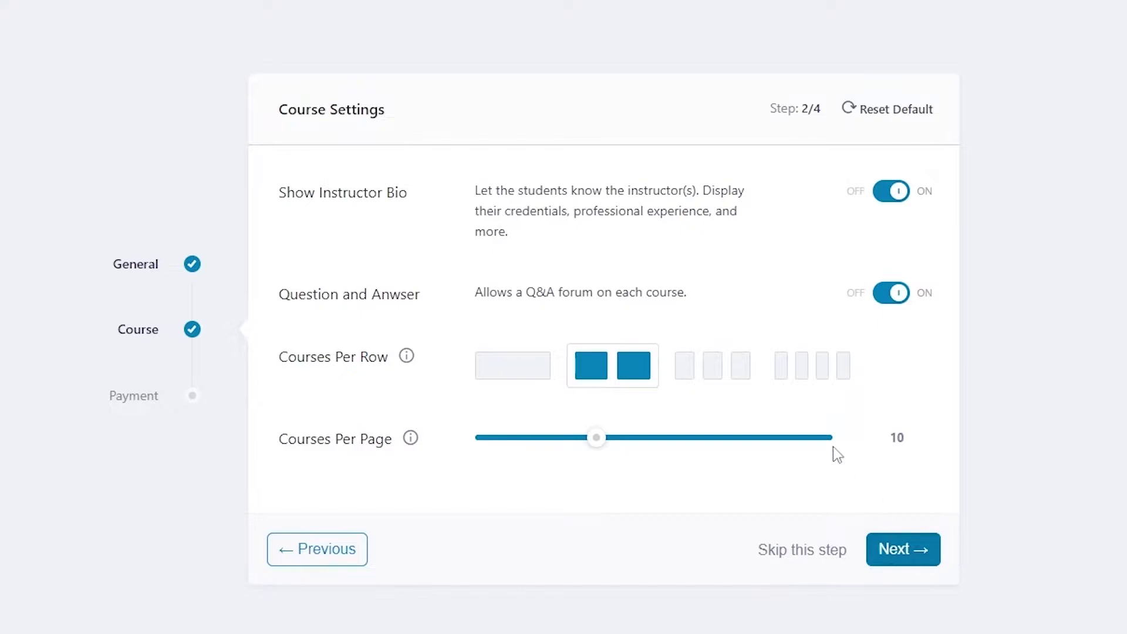
pyautogui.click(714, 375)
pyautogui.moveTo(596, 438); pyautogui.dragTo(619, 438)
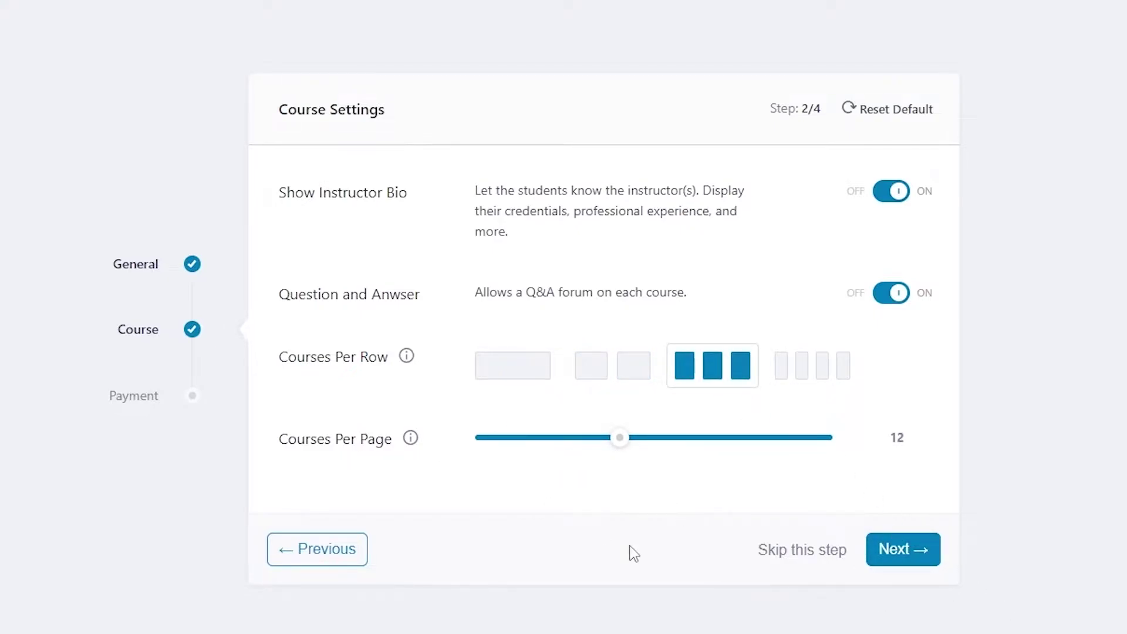
pyautogui.click(880, 550)
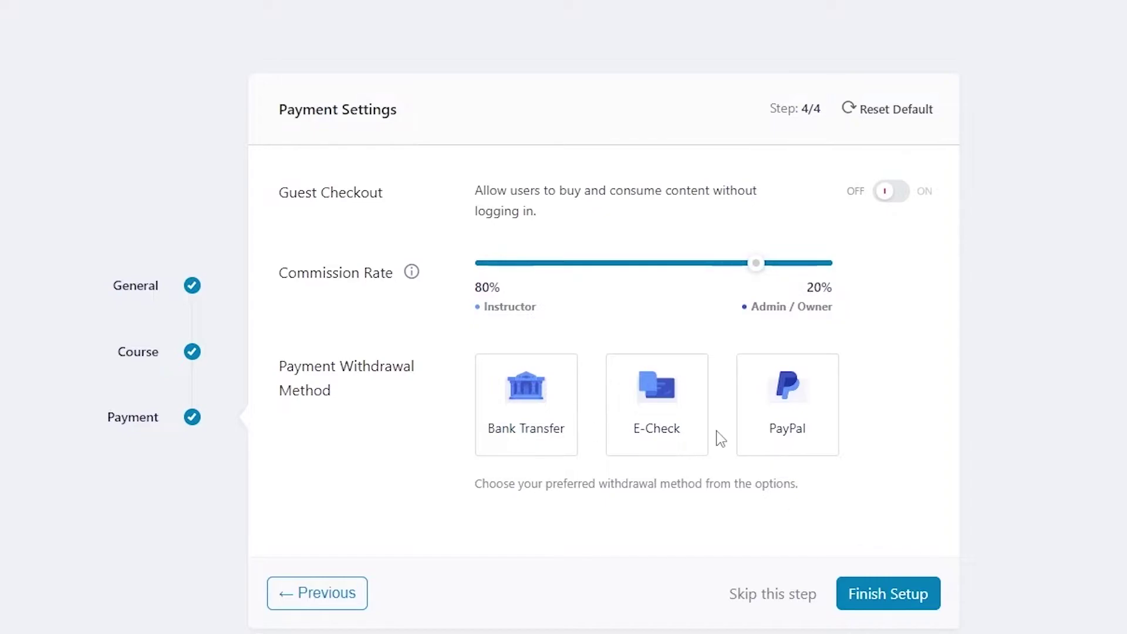
# Step: Check the PayPal and Bank Transfer withdrawal cards and leave E-Check unchecked
pyautogui.click(800, 449)
pyautogui.click(679, 445)
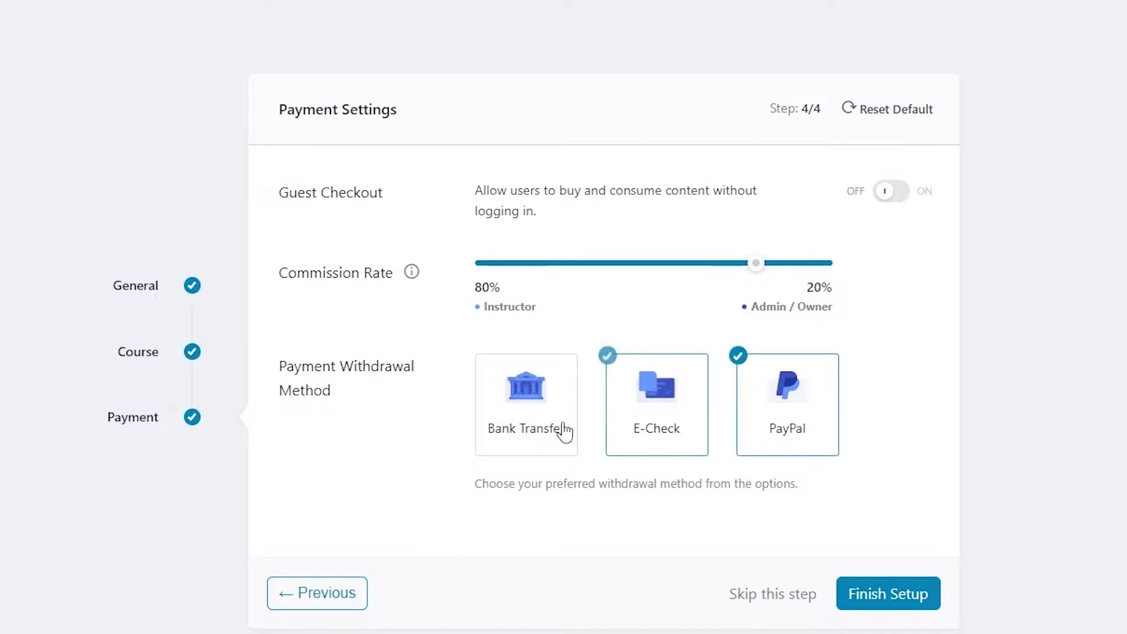
pyautogui.click(564, 431)
pyautogui.click(679, 433)
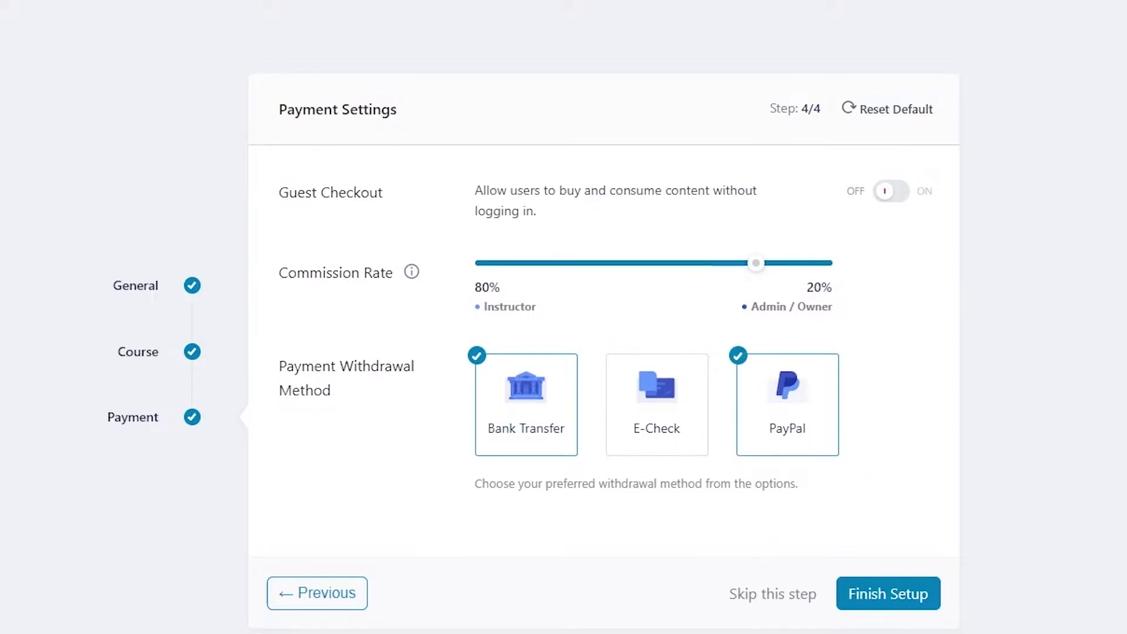
# Step: Finish the Tutor LMS wizard and choose Let's Start Building on the welcome page
pyautogui.click(908, 595)
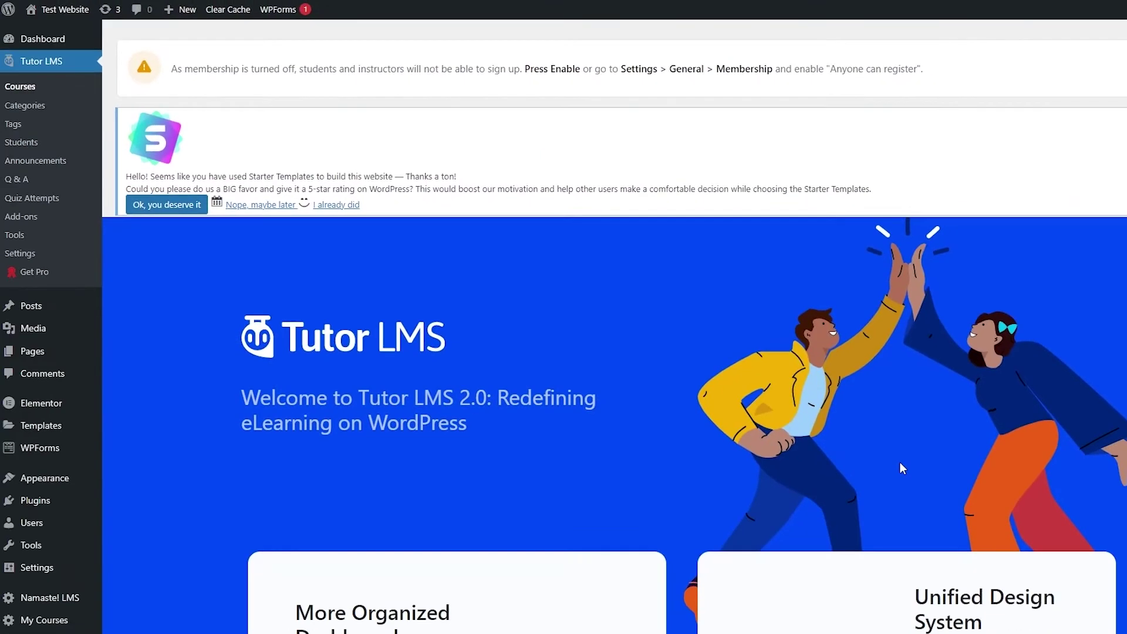
pyautogui.scroll(-12, 590, 460)
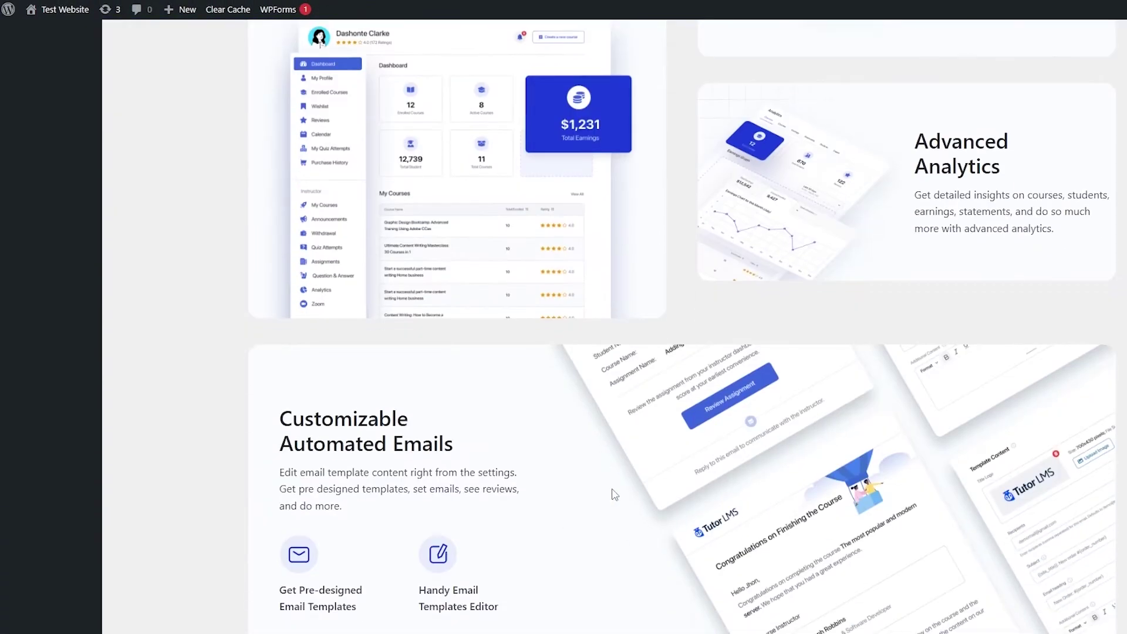
pyautogui.scroll(10, 613, 493)
pyautogui.scroll(2, 611, 495)
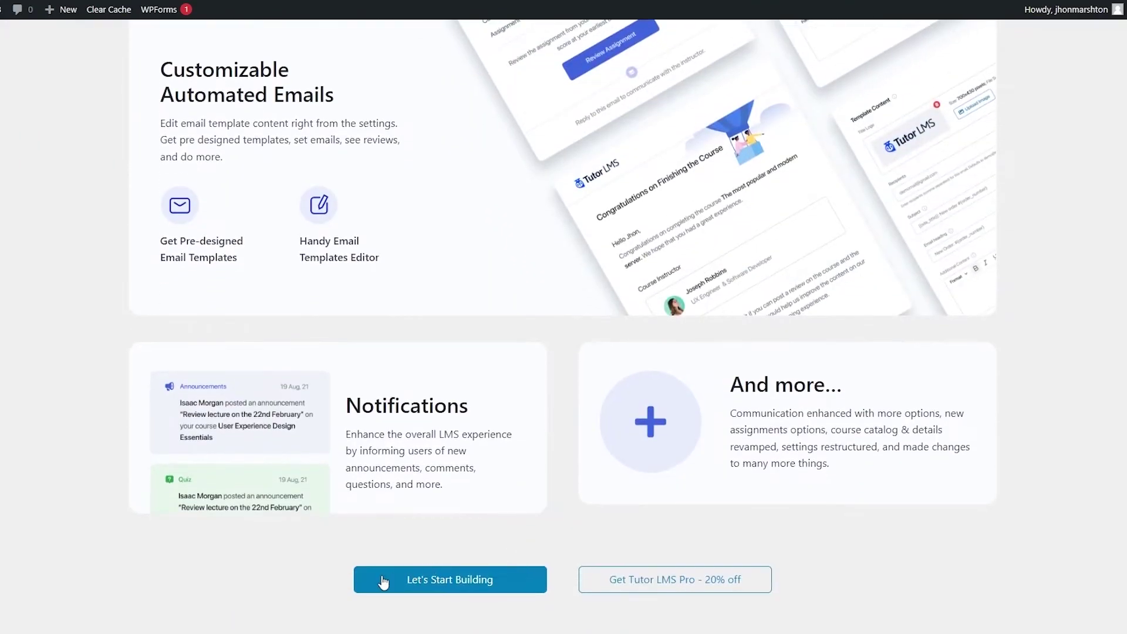
pyautogui.click(435, 593)
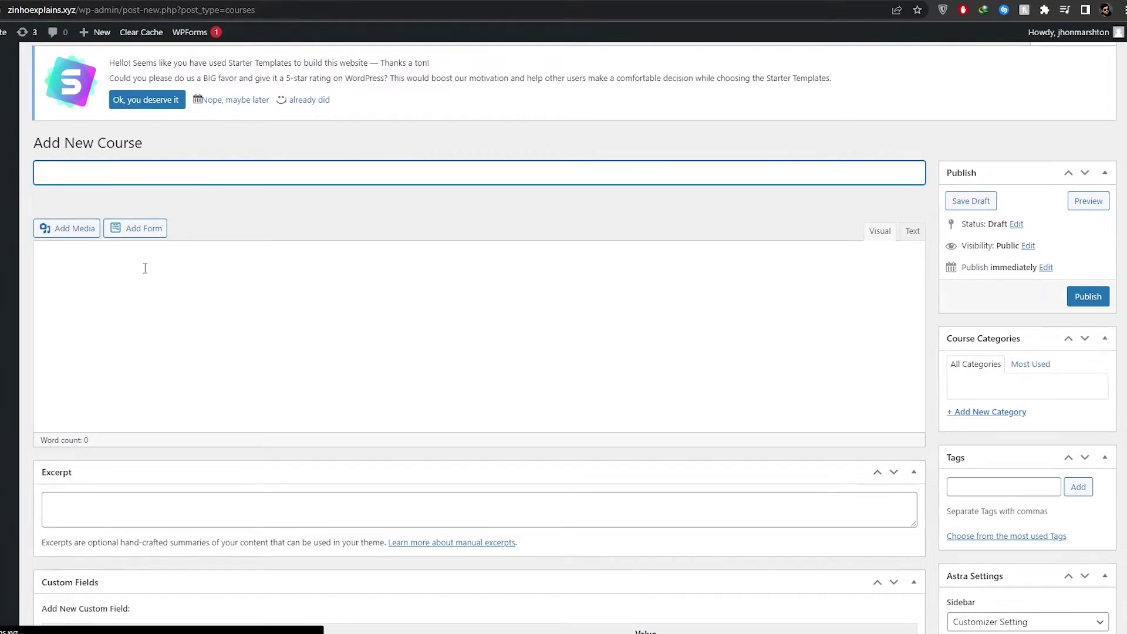
pyautogui.scroll(-5, 145, 269)
pyautogui.scroll(5, 290, 307)
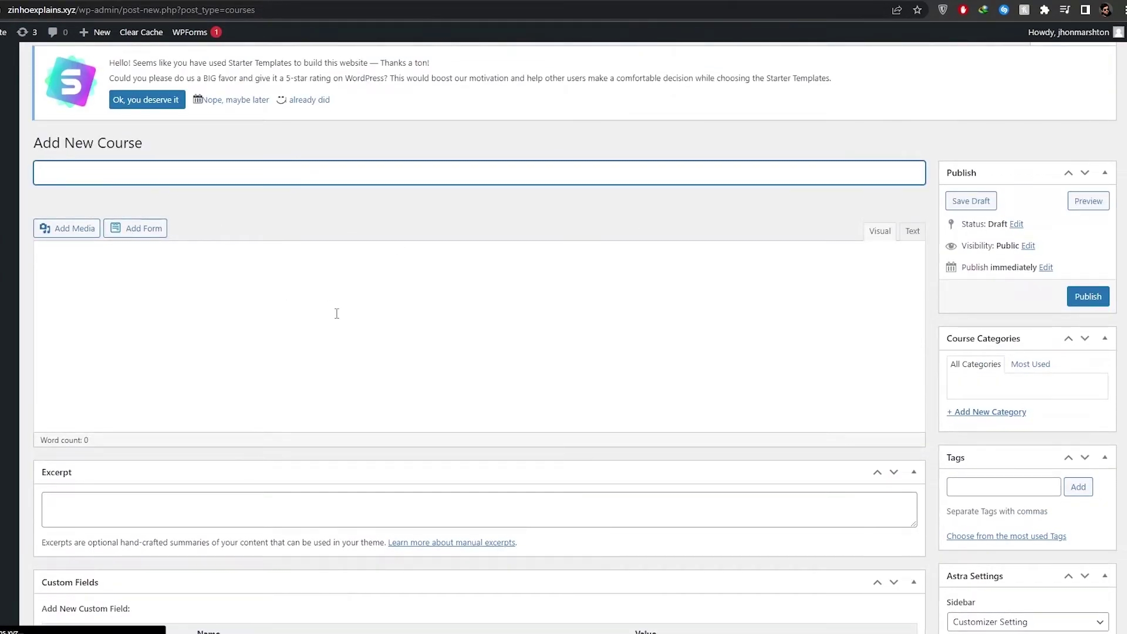
pyautogui.scroll(-4, 336, 314)
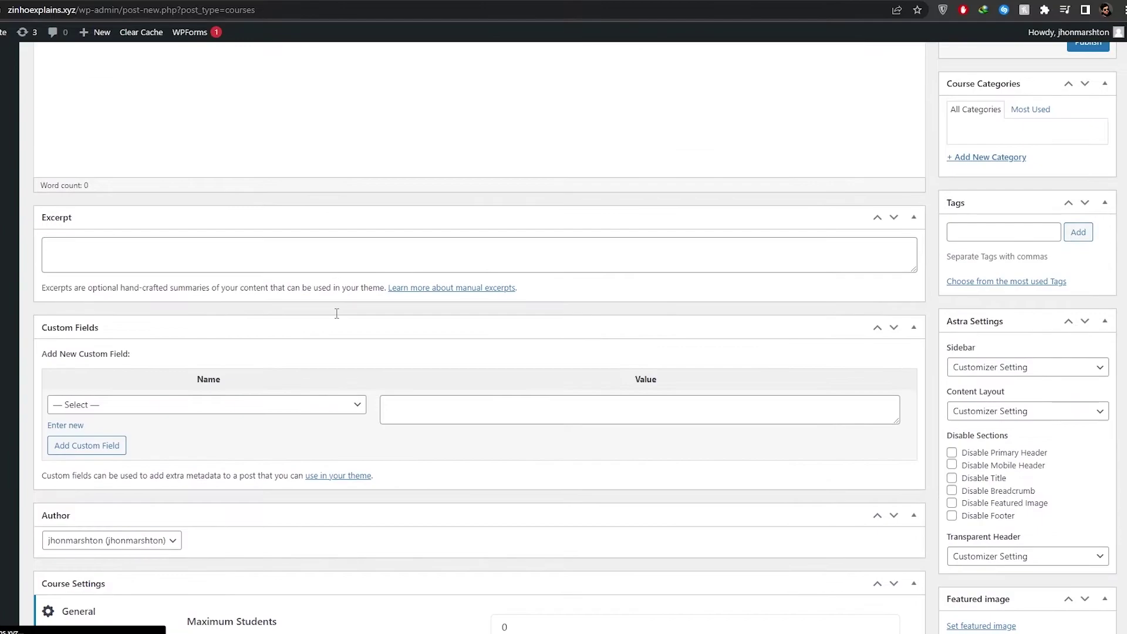
pyautogui.scroll(5, 57, 246)
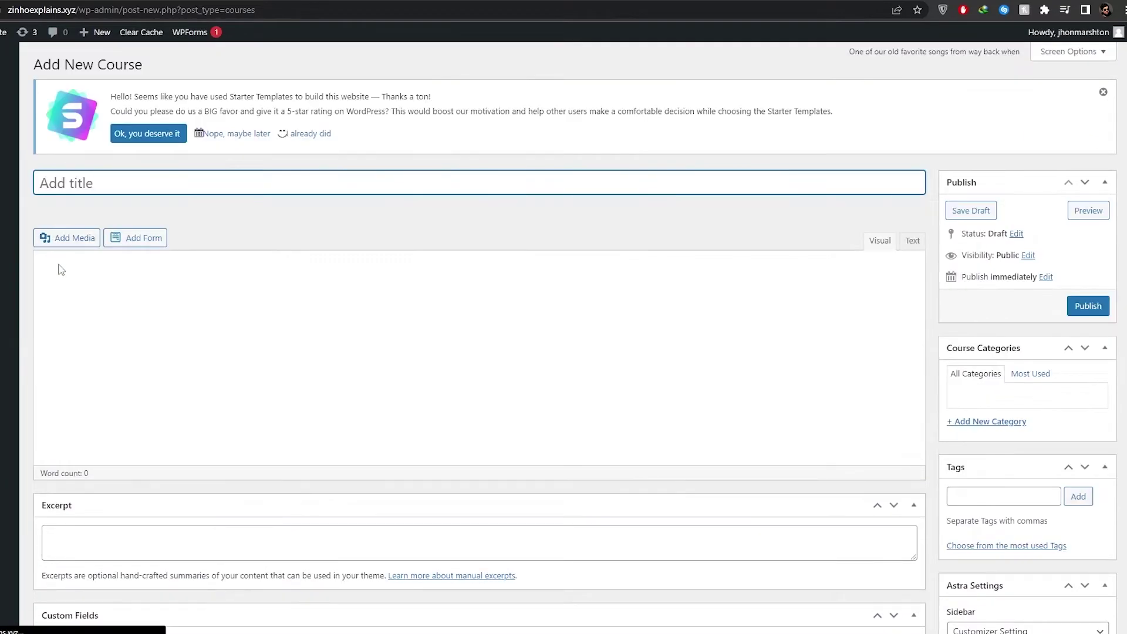
pyautogui.scroll(-5, 62, 270)
pyautogui.scroll(-8, 112, 282)
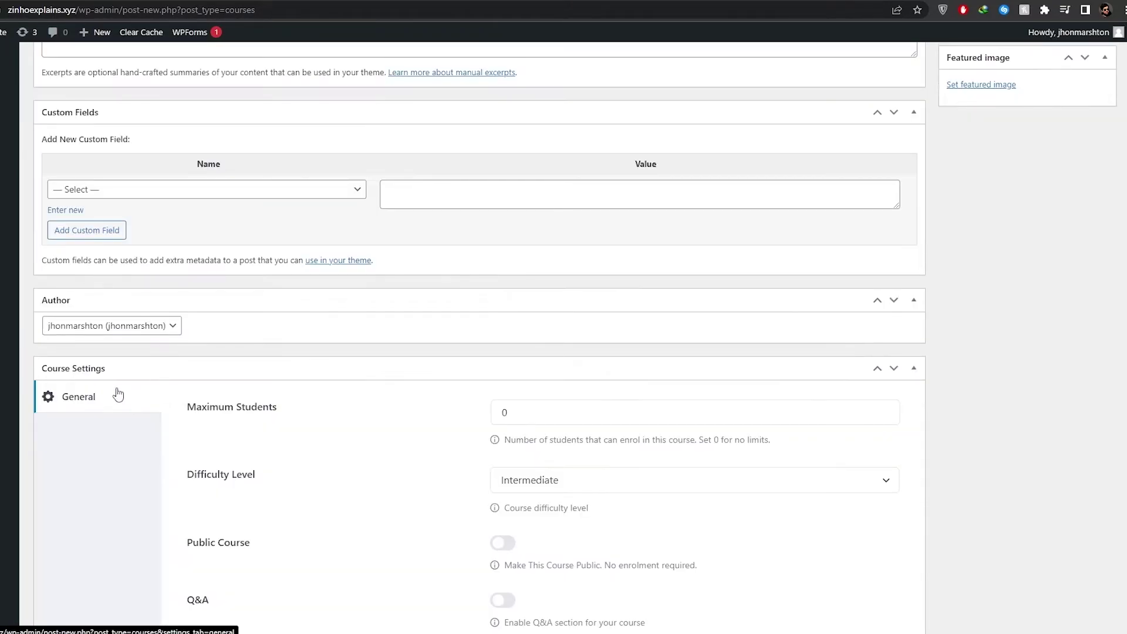
pyautogui.scroll(3, 473, 332)
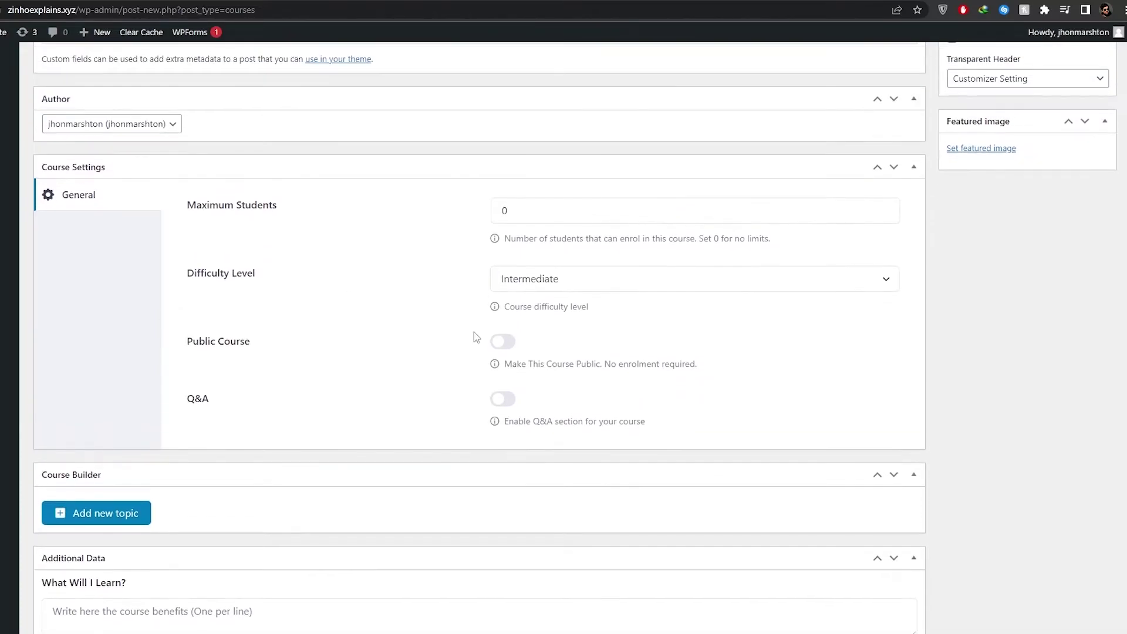
pyautogui.scroll(-2, 466, 453)
pyautogui.scroll(-4, 504, 432)
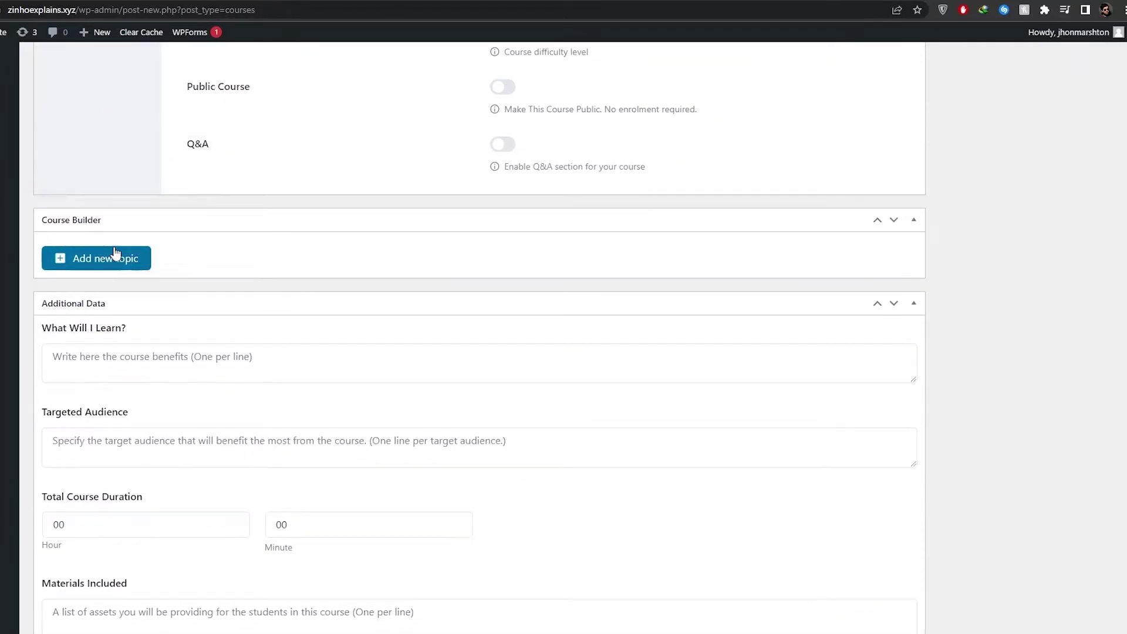
pyautogui.scroll(-2, 85, 364)
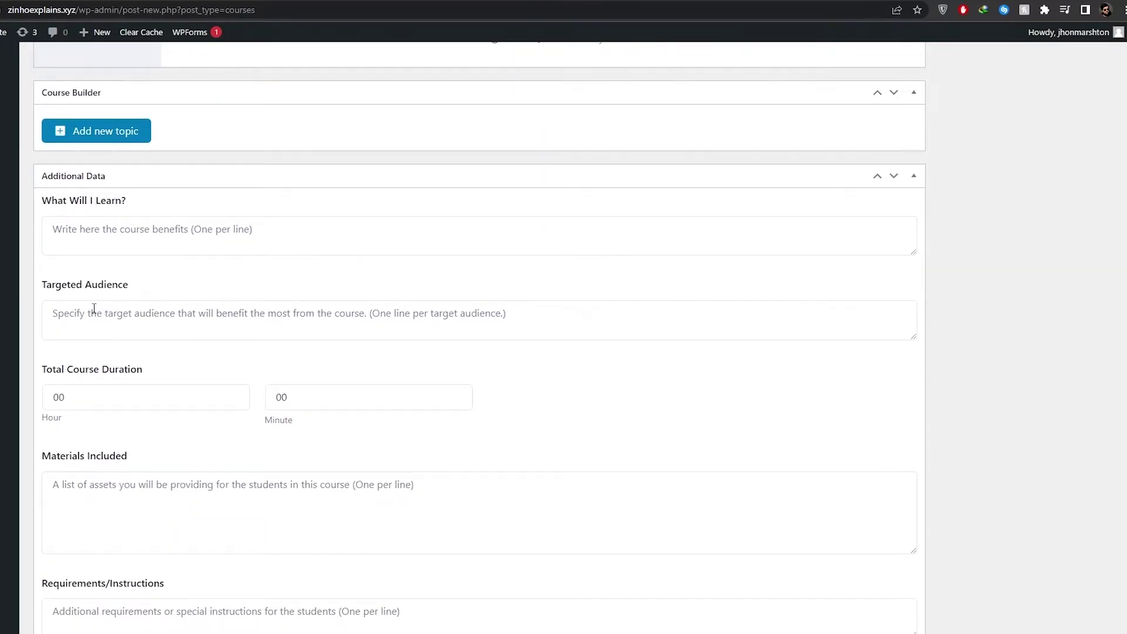
pyautogui.scroll(-3, 360, 395)
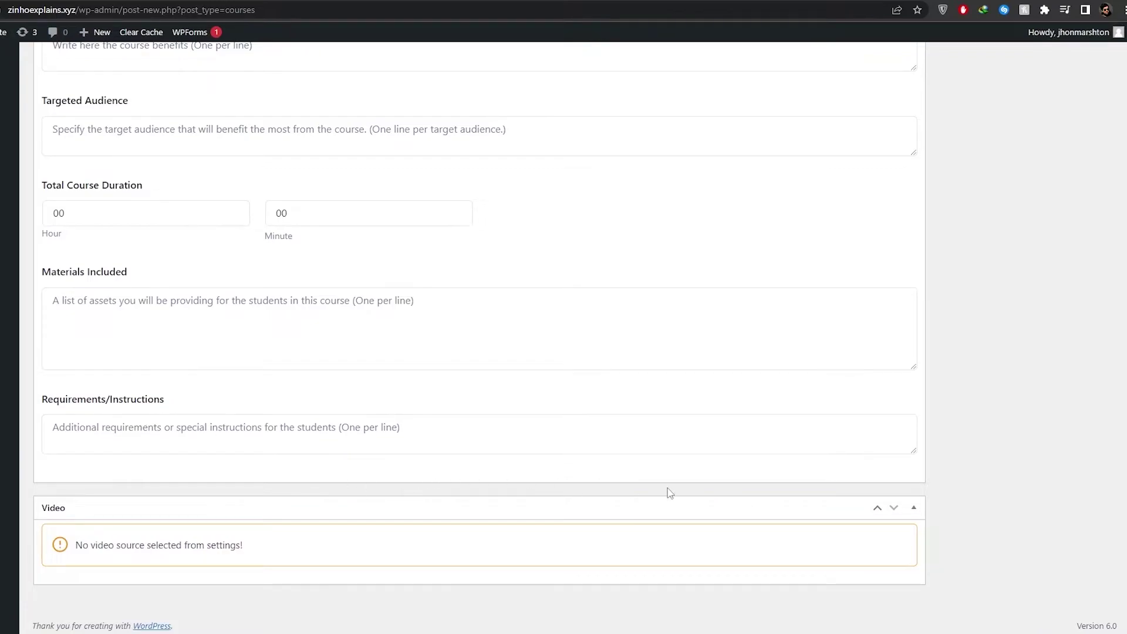
pyautogui.scroll(20, 713, 558)
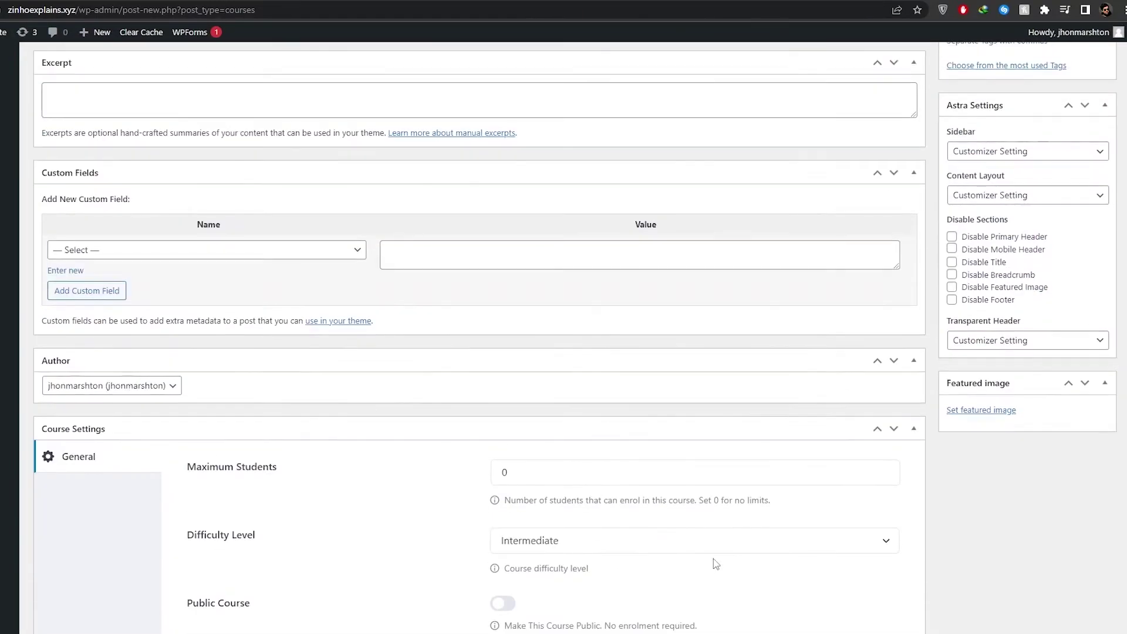
pyautogui.scroll(2, 714, 558)
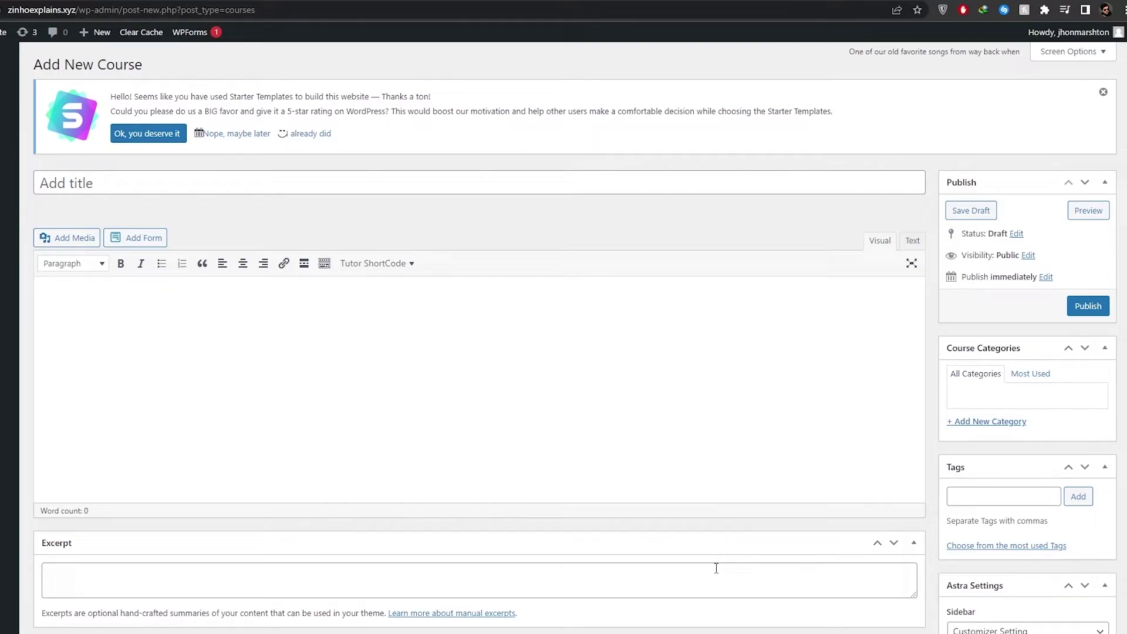
pyautogui.scroll(-2, 571, 375)
pyautogui.scroll(2, 229, 277)
pyautogui.click(110, 184)
pyautogui.write('Cooking')
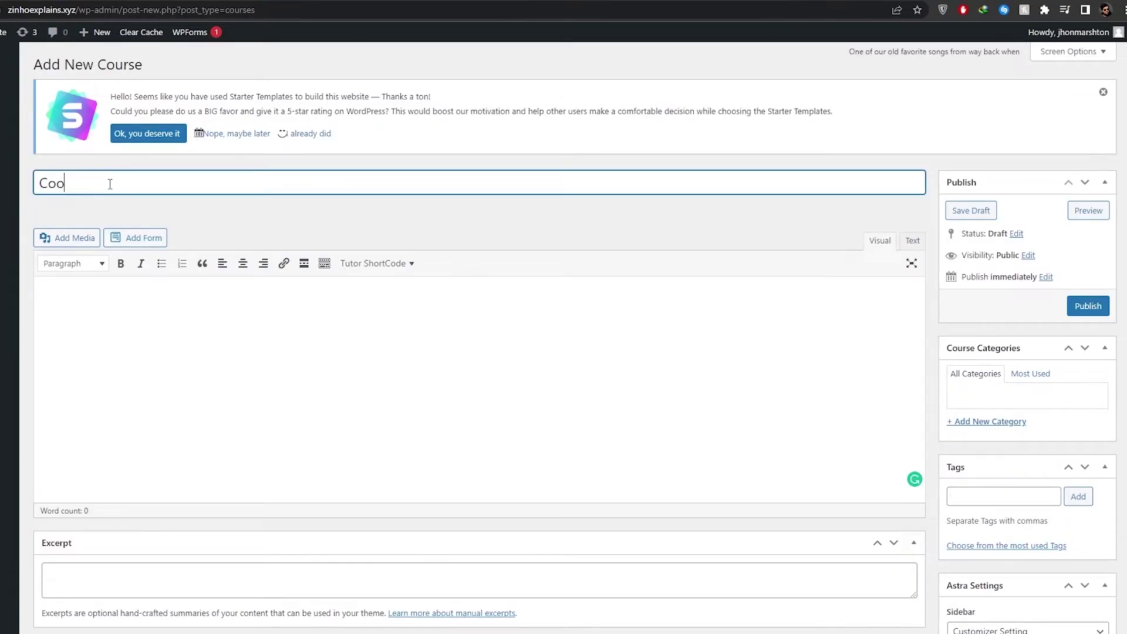
pyautogui.write(' Cours')
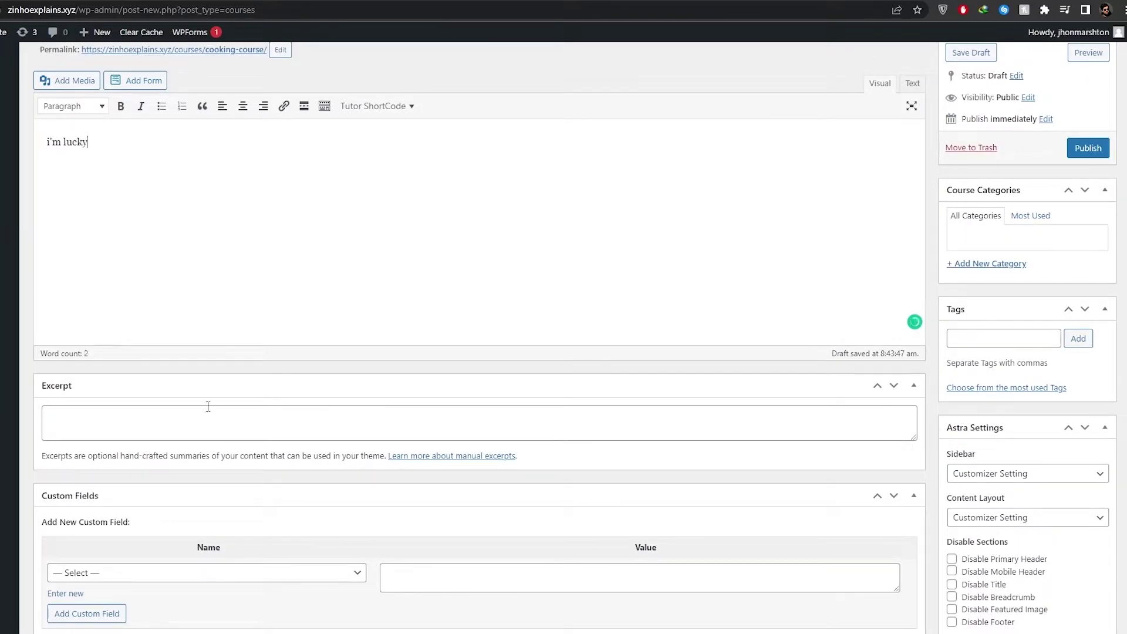
pyautogui.scroll(-5, 246, 399)
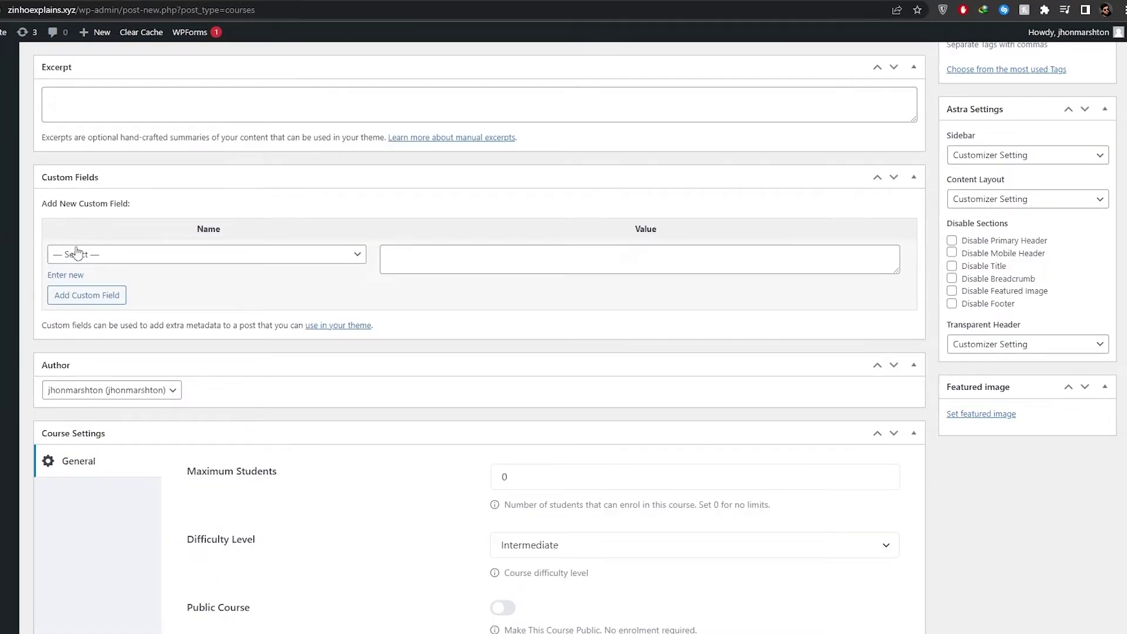
pyautogui.click(78, 254)
pyautogui.click(89, 236)
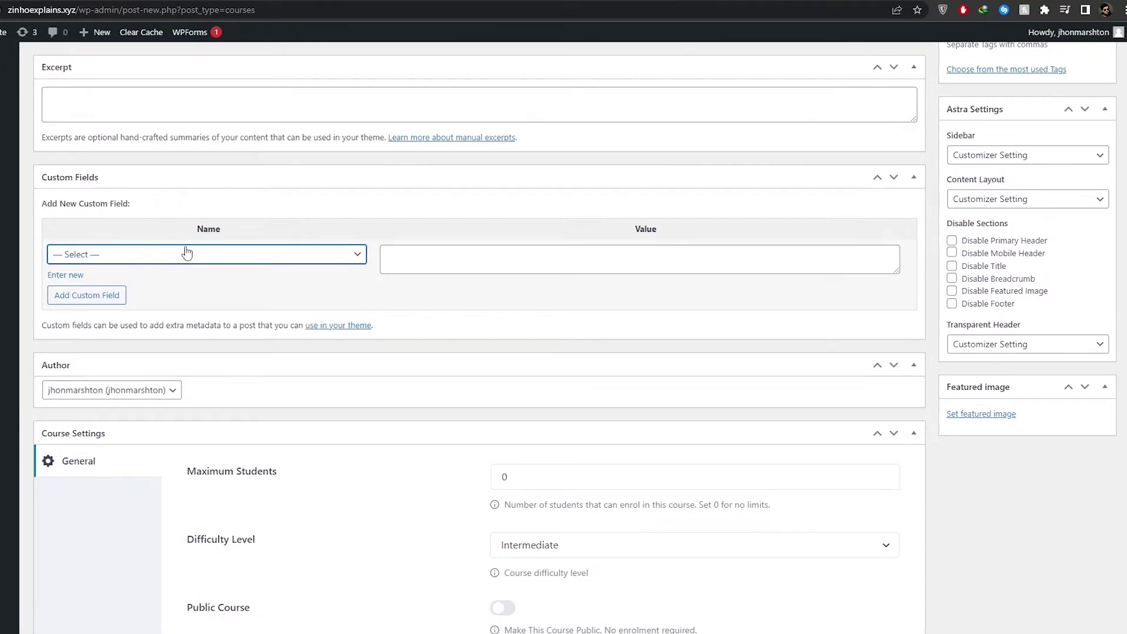
pyautogui.click(108, 262)
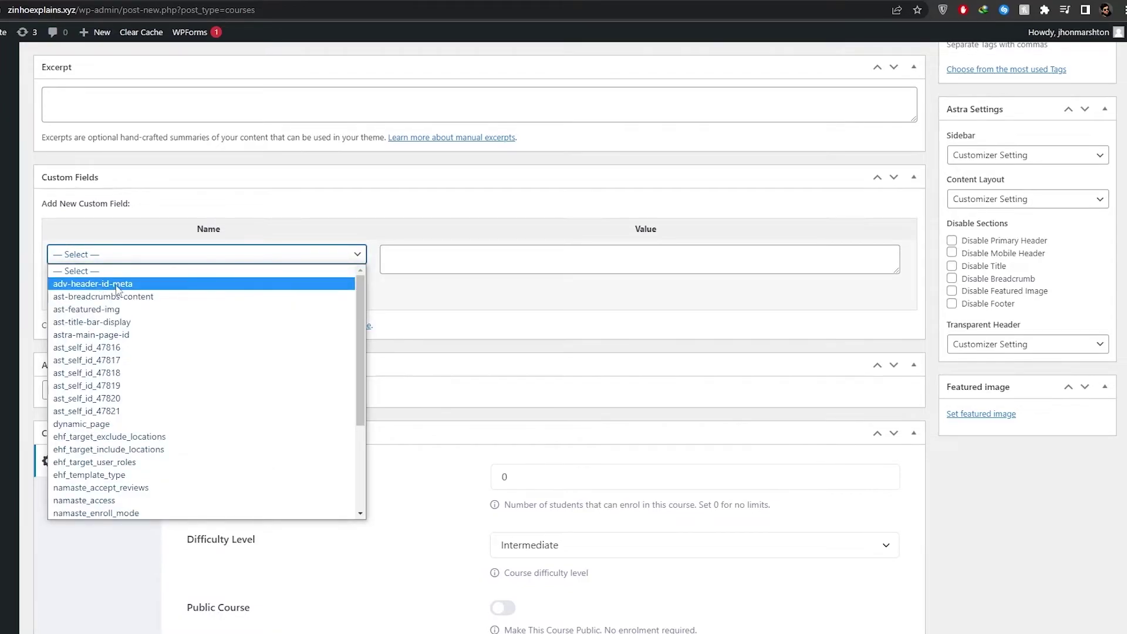
pyautogui.click(205, 216)
pyautogui.scroll(-1, 579, 282)
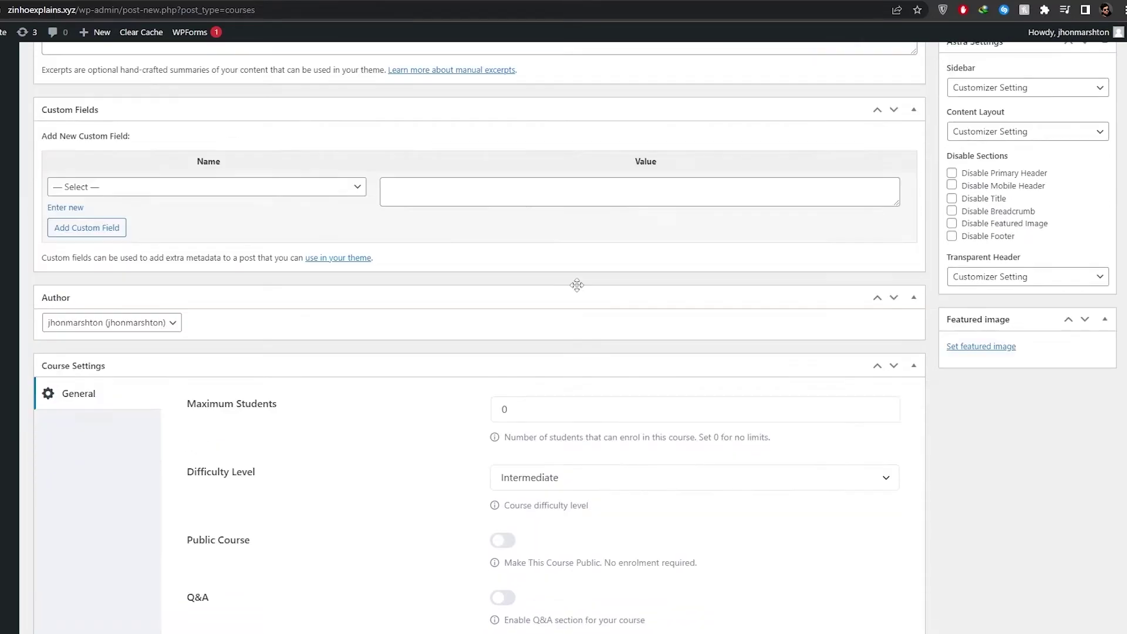
pyautogui.scroll(-3, 578, 289)
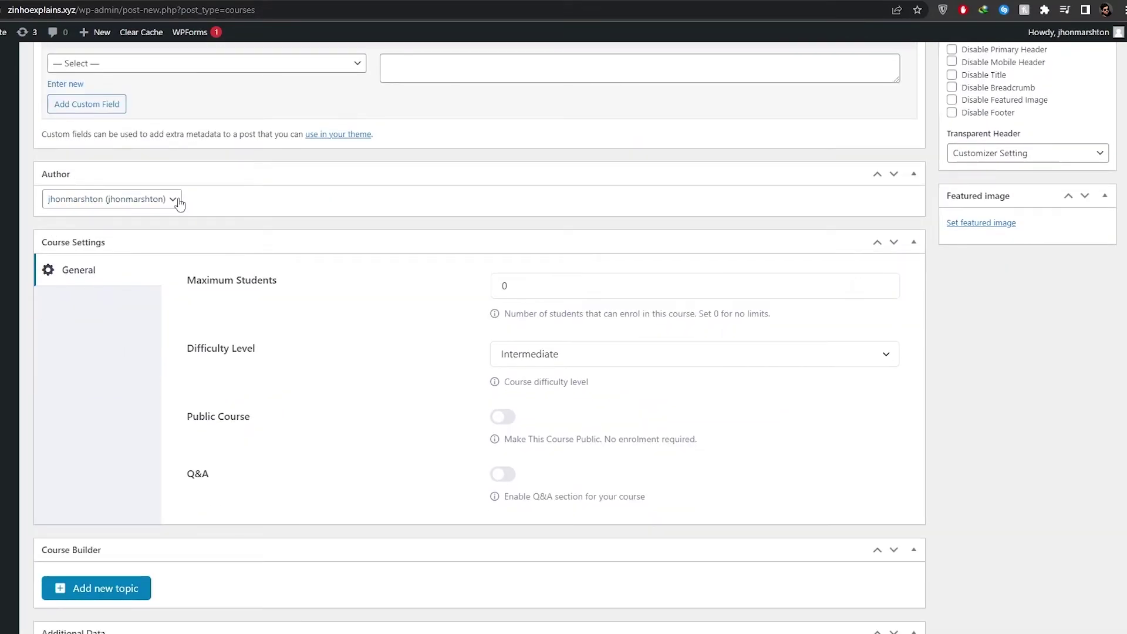
pyautogui.click(121, 202)
pyautogui.click(120, 203)
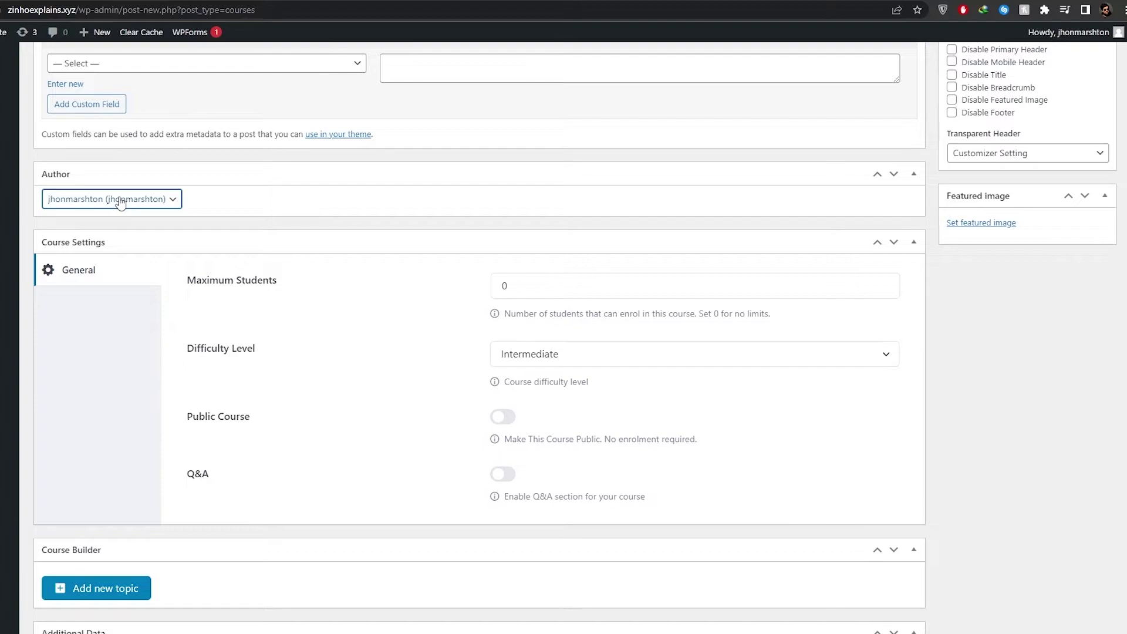
pyautogui.scroll(-1, 121, 203)
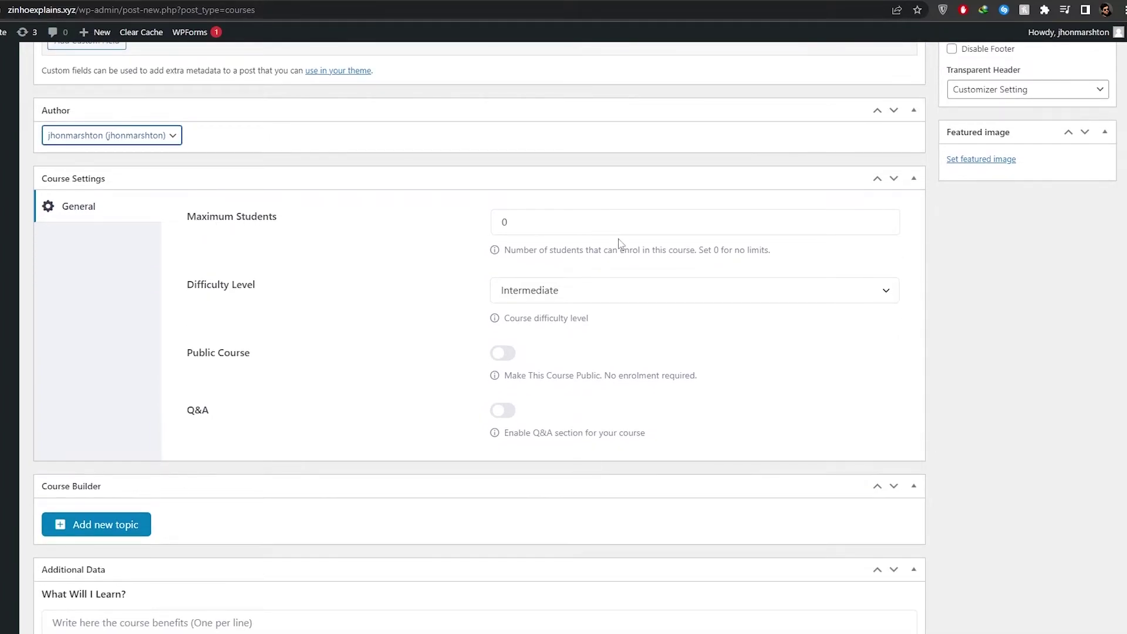
# Step: Set Maximum Students to 5, keep Intermediate difficulty, and switch the course Q&A on
pyautogui.click(532, 226)
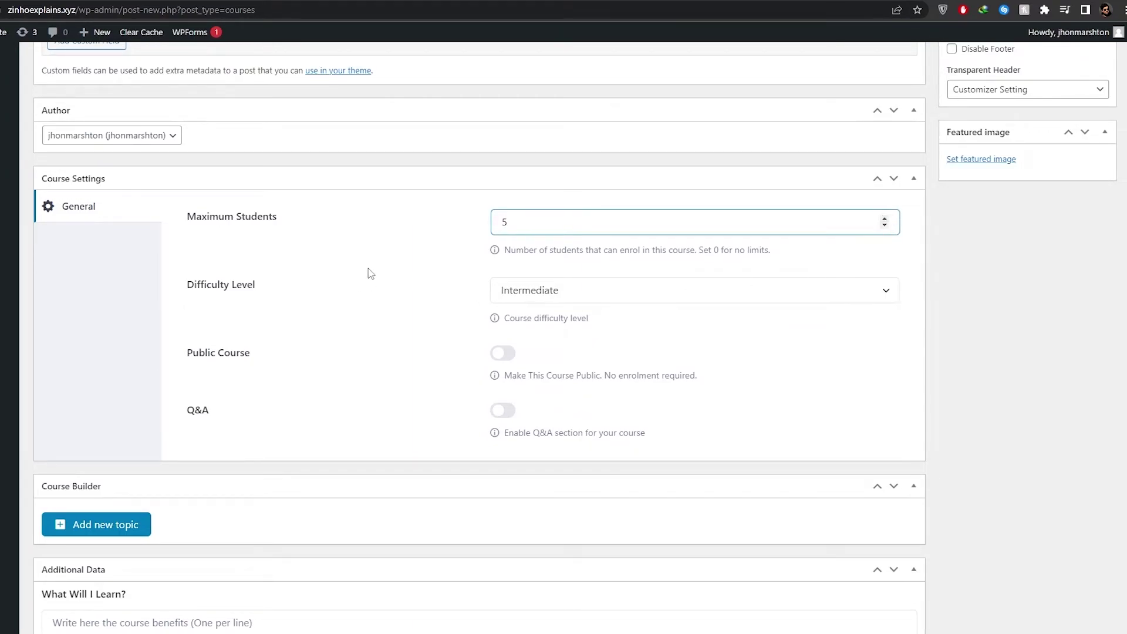
pyautogui.click(880, 296)
pyautogui.click(553, 367)
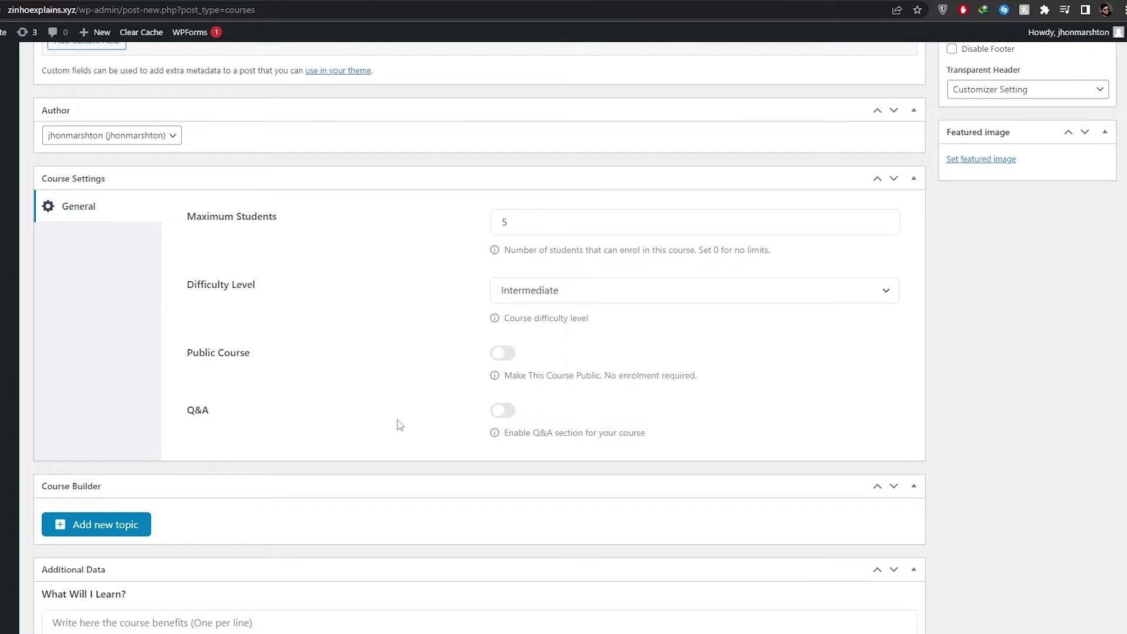
pyautogui.click(503, 417)
pyautogui.scroll(-3, 322, 400)
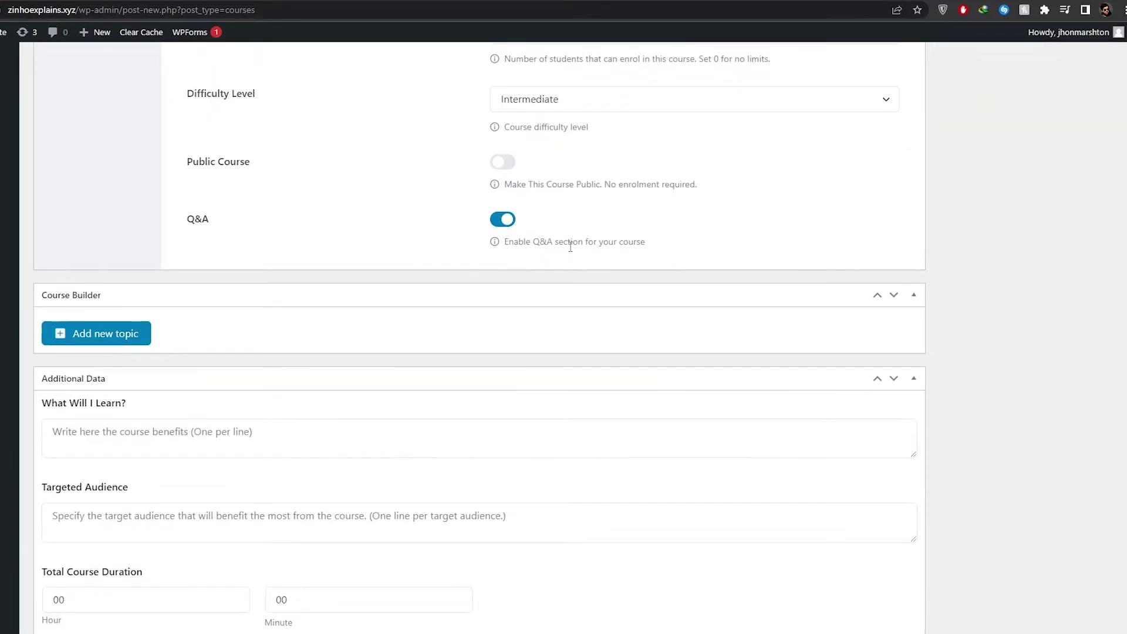
pyautogui.scroll(-1, 317, 299)
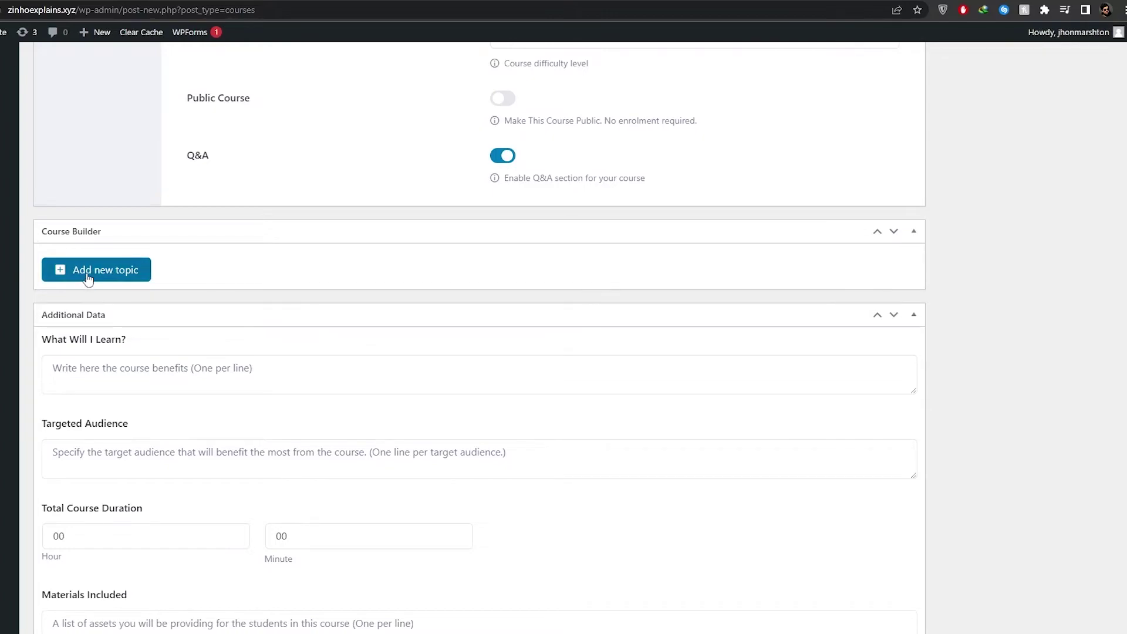
pyautogui.scroll(-2, 500, 307)
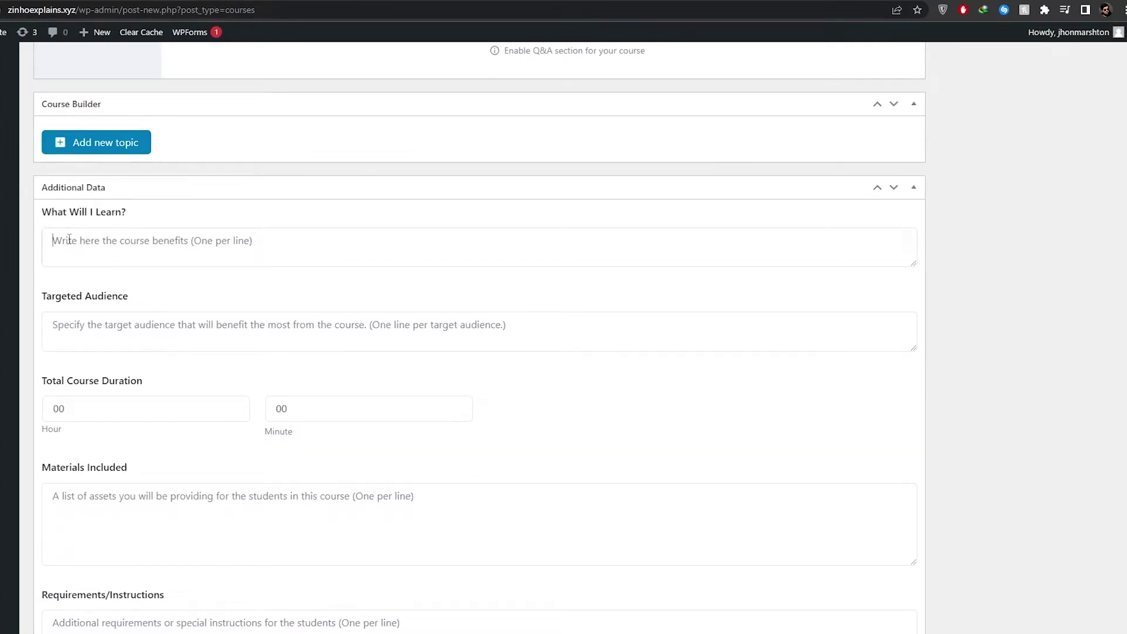
# Step: Enter 2 hours and 30 minutes in the Total Course Duration fields
pyautogui.click(69, 239)
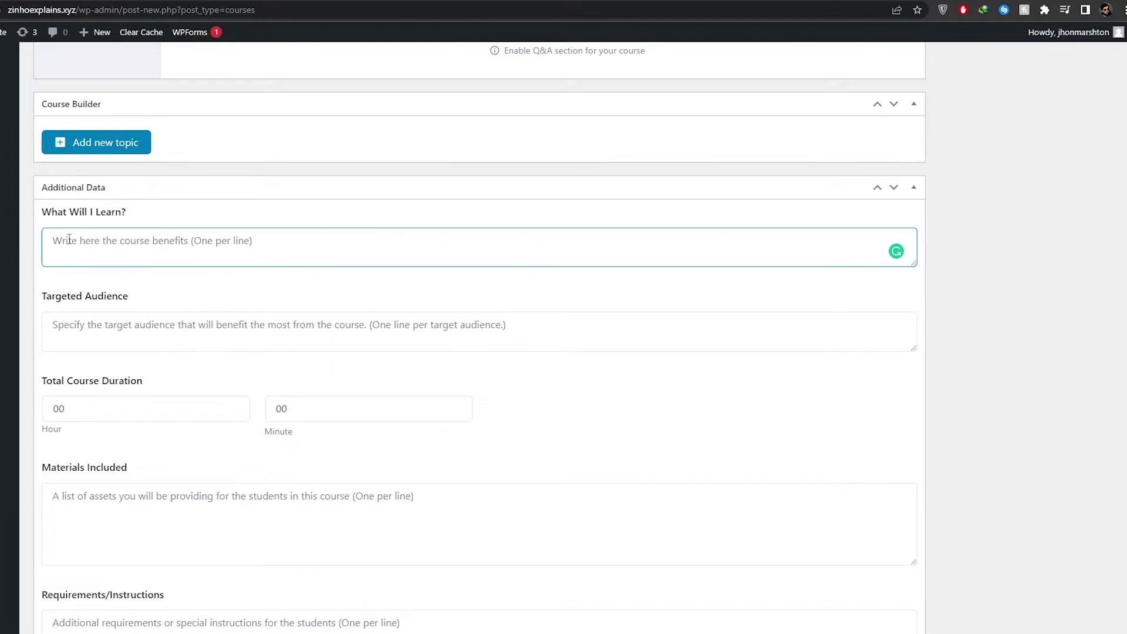
pyautogui.click(78, 407)
pyautogui.moveTo(78, 408); pyautogui.dragTo(33, 417)
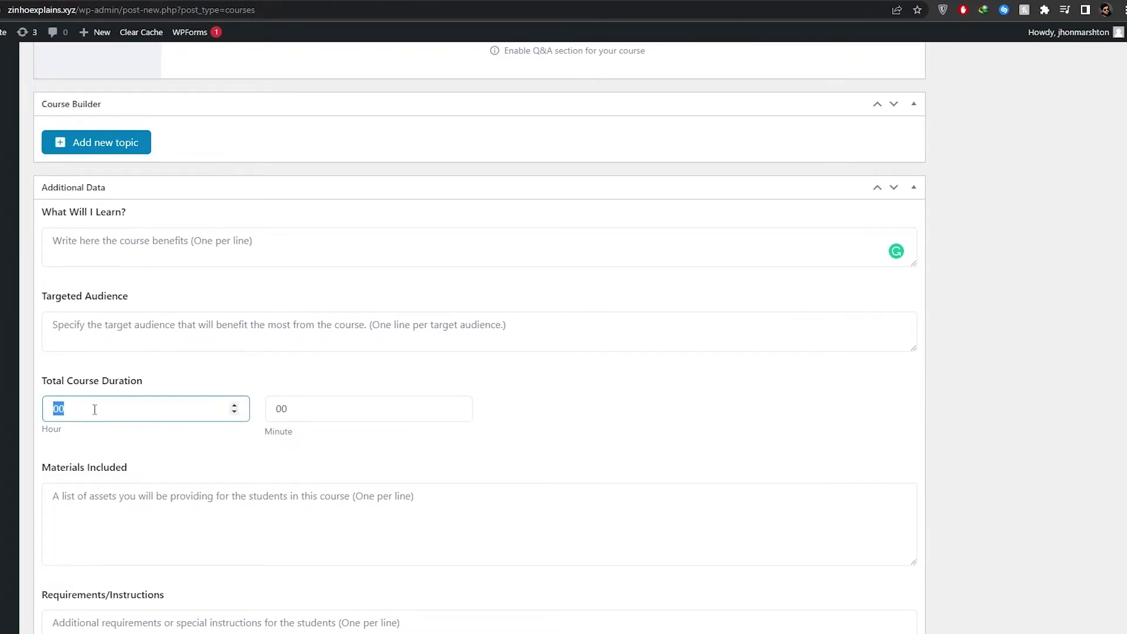
pyautogui.write('2')
pyautogui.click(302, 404)
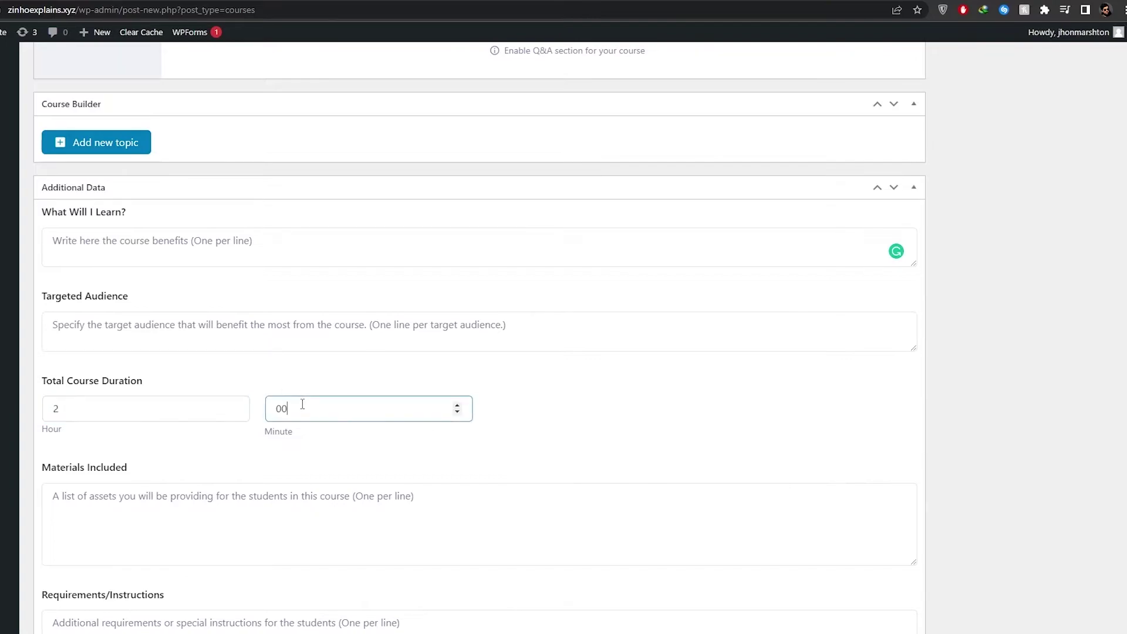
pyautogui.moveTo(302, 404); pyautogui.dragTo(272, 408)
pyautogui.write('30')
pyautogui.click(219, 446)
# Step: Clear a stray text selection and scroll back up the course form
pyautogui.scroll(-3, 50, 374)
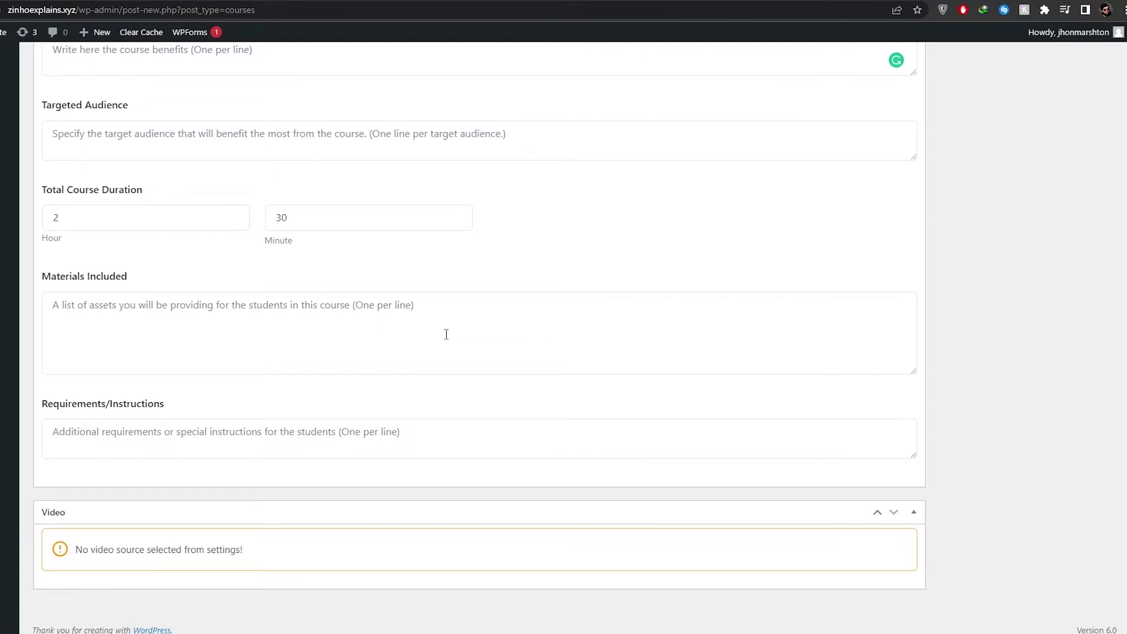
pyautogui.scroll(-1, 453, 330)
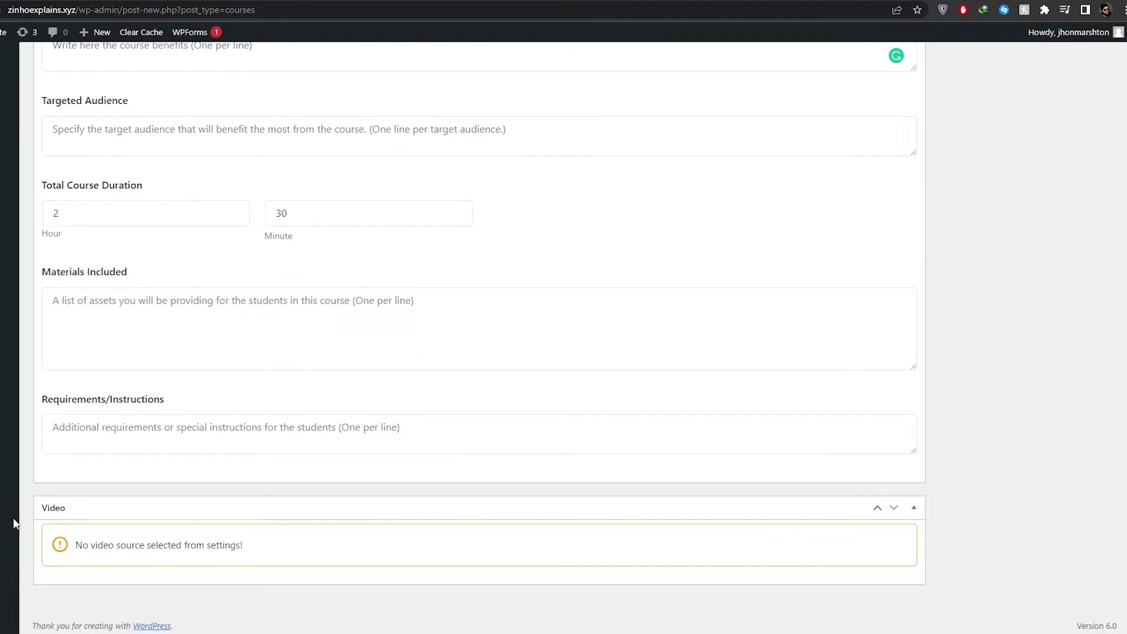
pyautogui.moveTo(88, 544); pyautogui.dragTo(368, 564)
pyautogui.click(354, 560)
pyautogui.middleClick(349, 572)
pyautogui.scroll(2, 349, 572)
pyautogui.scroll(15, 349, 571)
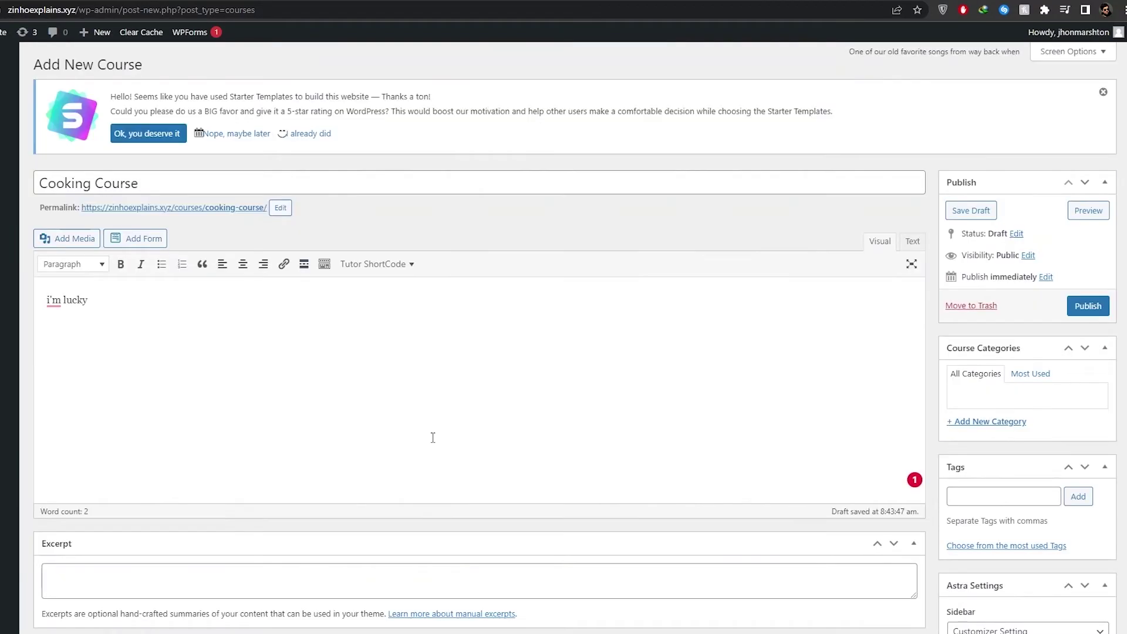
pyautogui.scroll(-4, 902, 394)
pyautogui.scroll(-2, 902, 393)
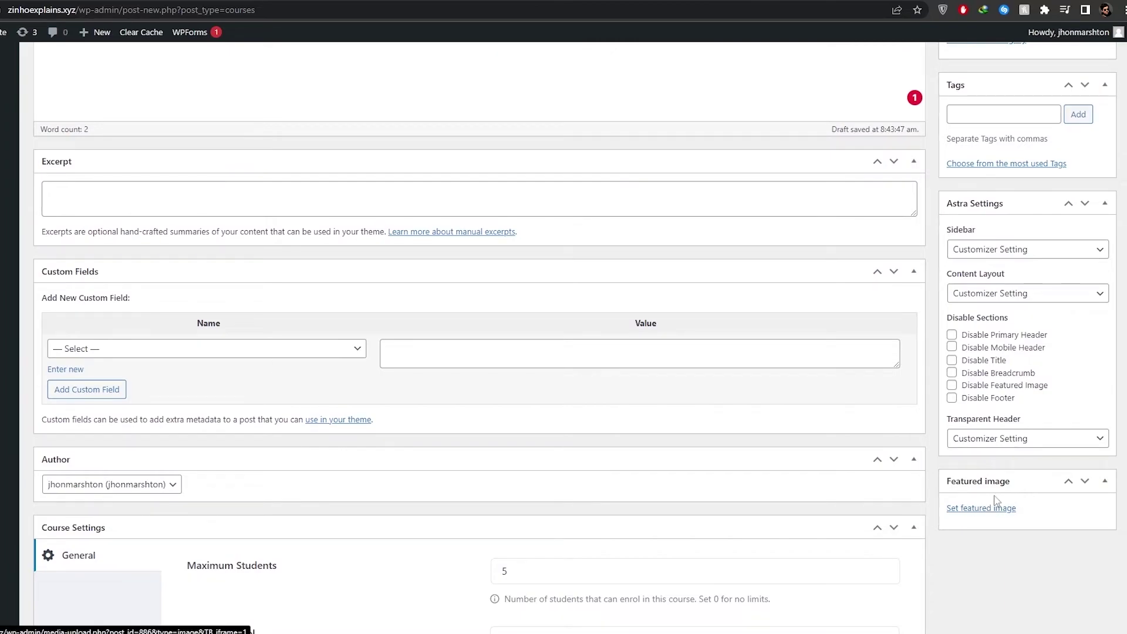
# Step: Scroll to the Publish box and publish the Cooking Course
pyautogui.scroll(1, 1004, 506)
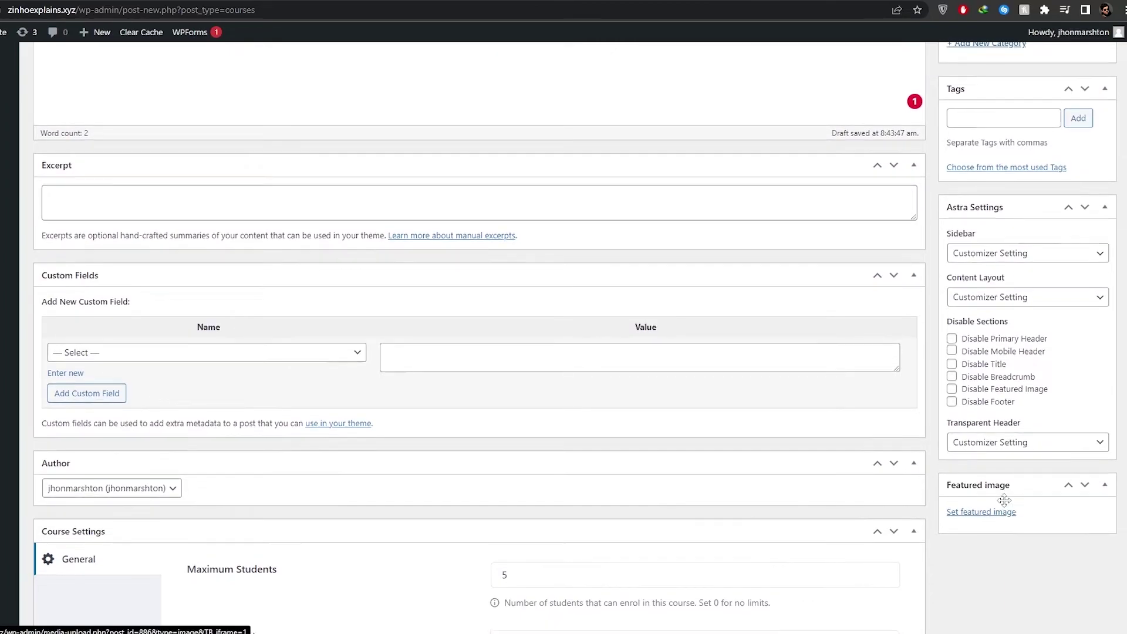
pyautogui.scroll(5, 972, 392)
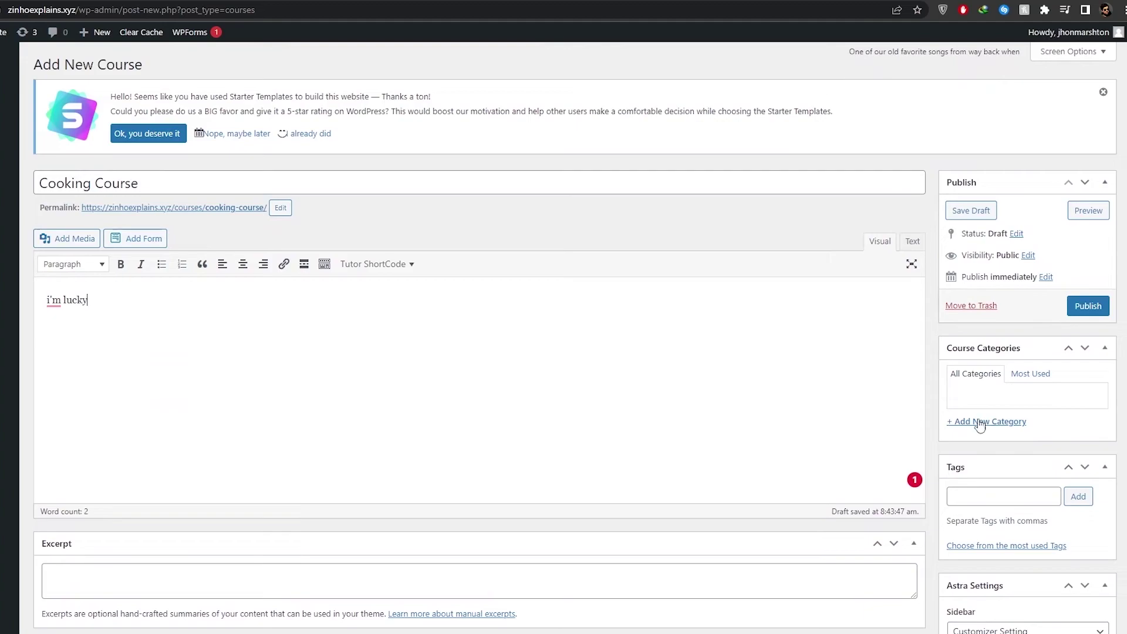
pyautogui.click(1086, 316)
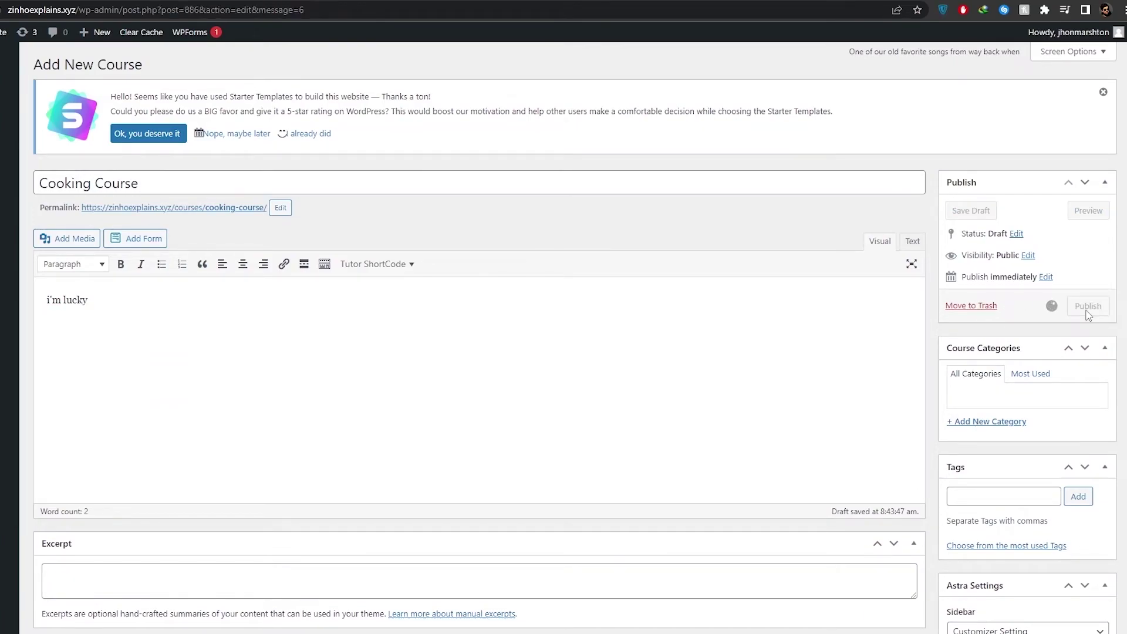
pyautogui.scroll(-20, 108, 264)
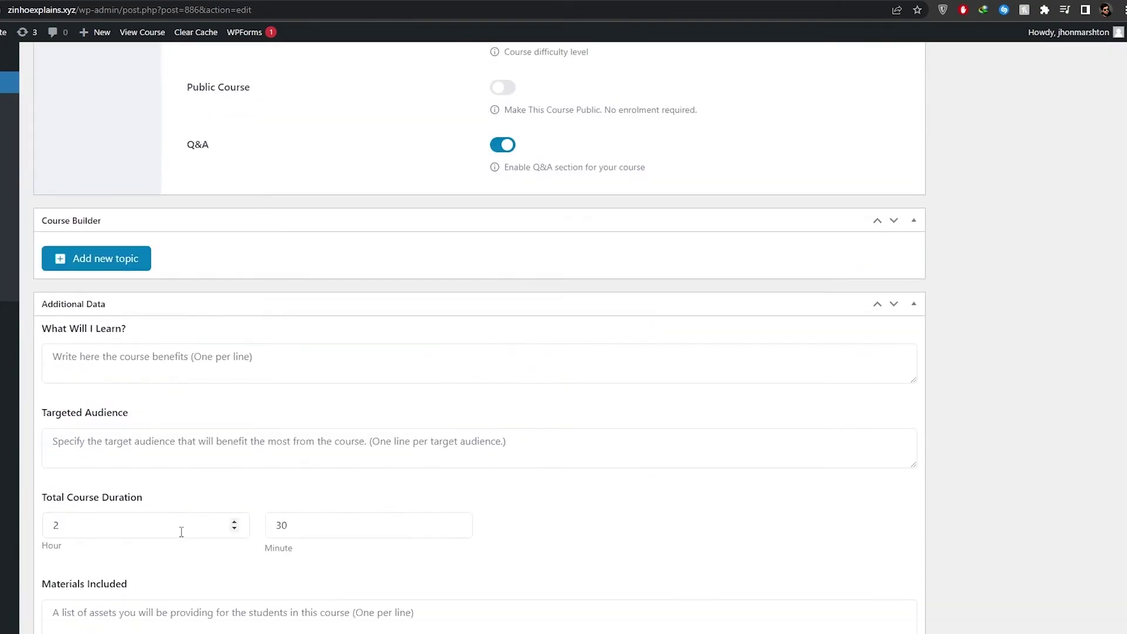
pyautogui.scroll(6, 84, 554)
pyautogui.scroll(10, 85, 554)
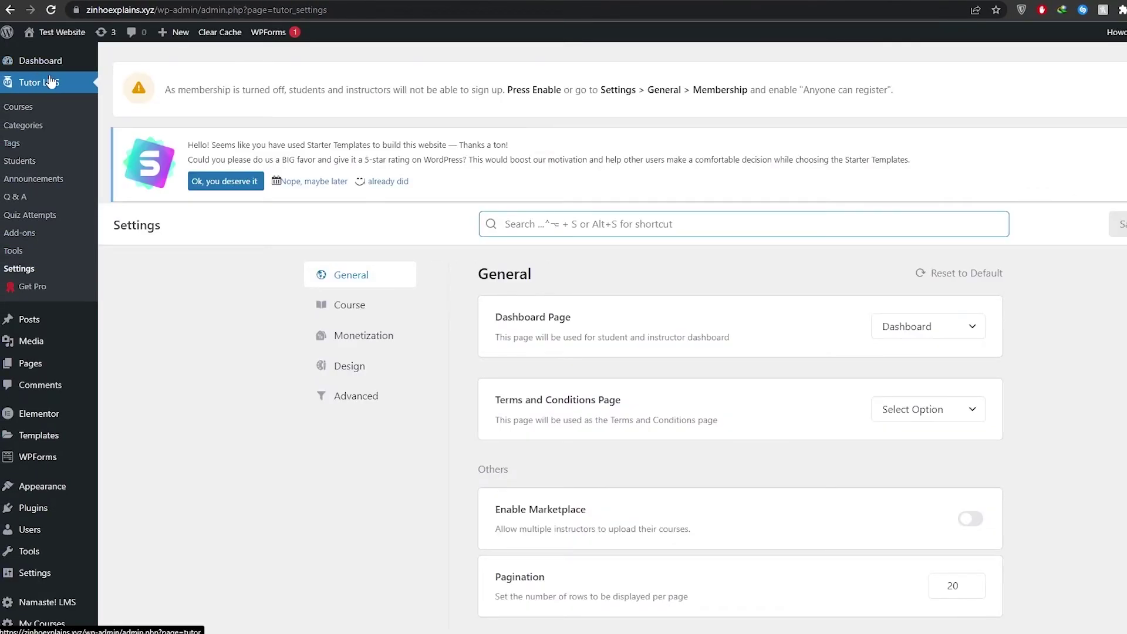
# Step: Open the Course section of Tutor LMS settings and find Preferred Video Source
pyautogui.scroll(-1, 510, 293)
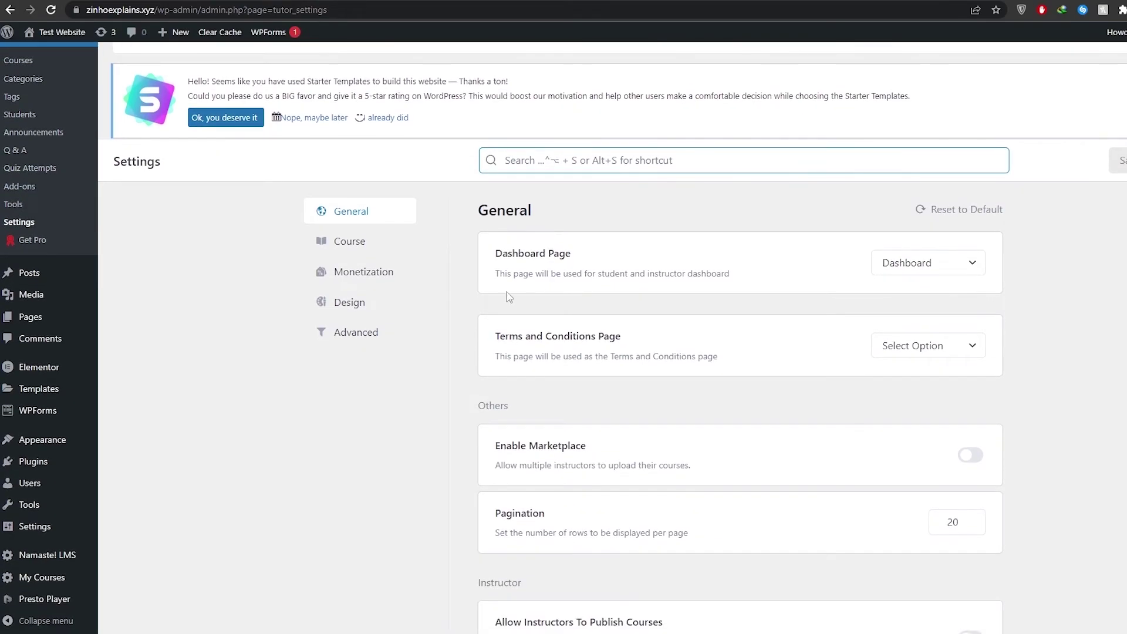
pyautogui.click(351, 241)
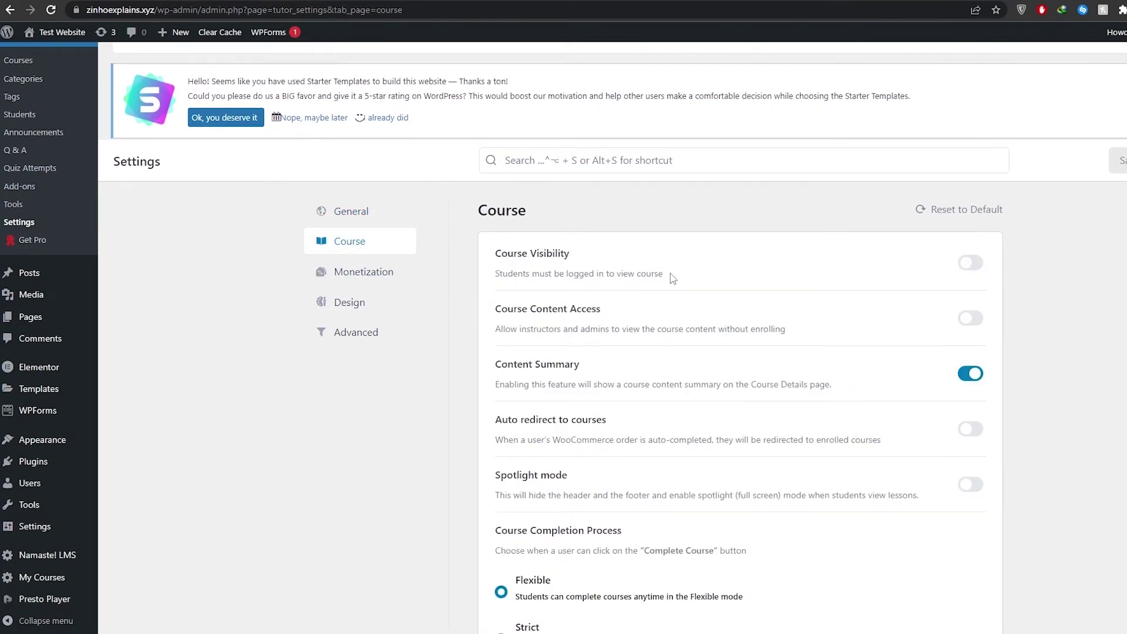
pyautogui.scroll(-6, 528, 339)
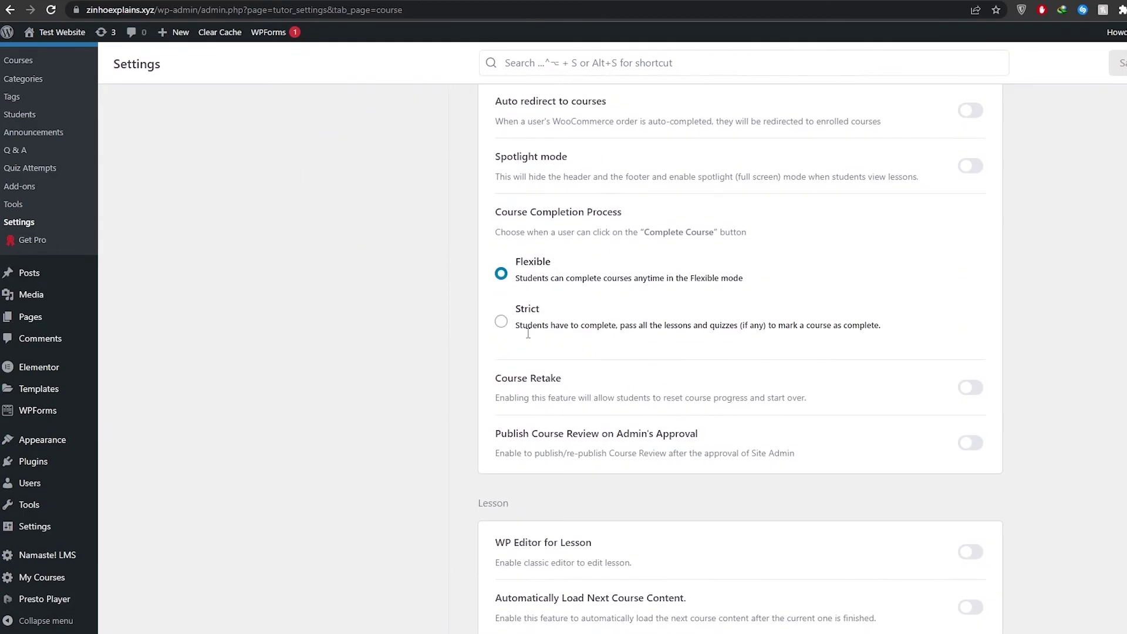
pyautogui.scroll(-5, 529, 339)
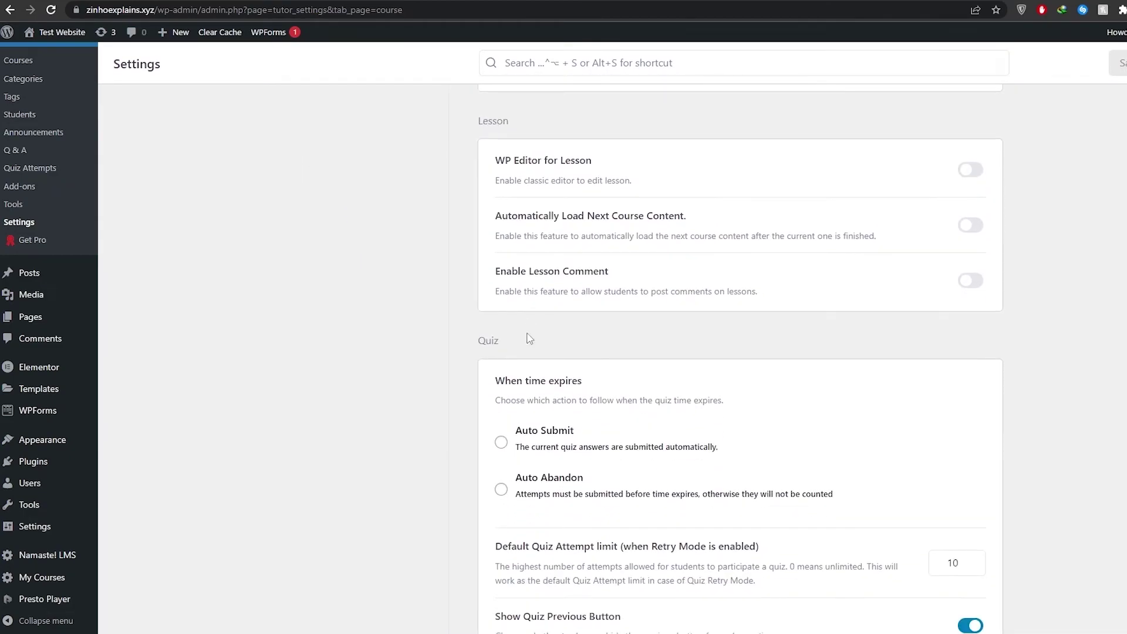
pyautogui.scroll(12, 528, 339)
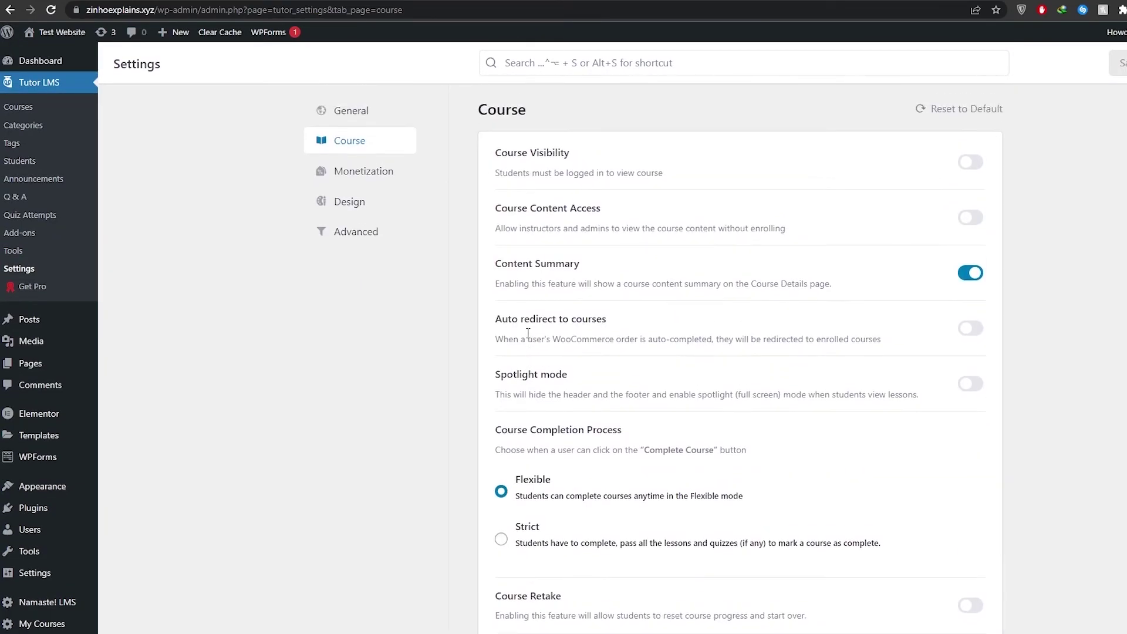
pyautogui.scroll(-20, 942, 471)
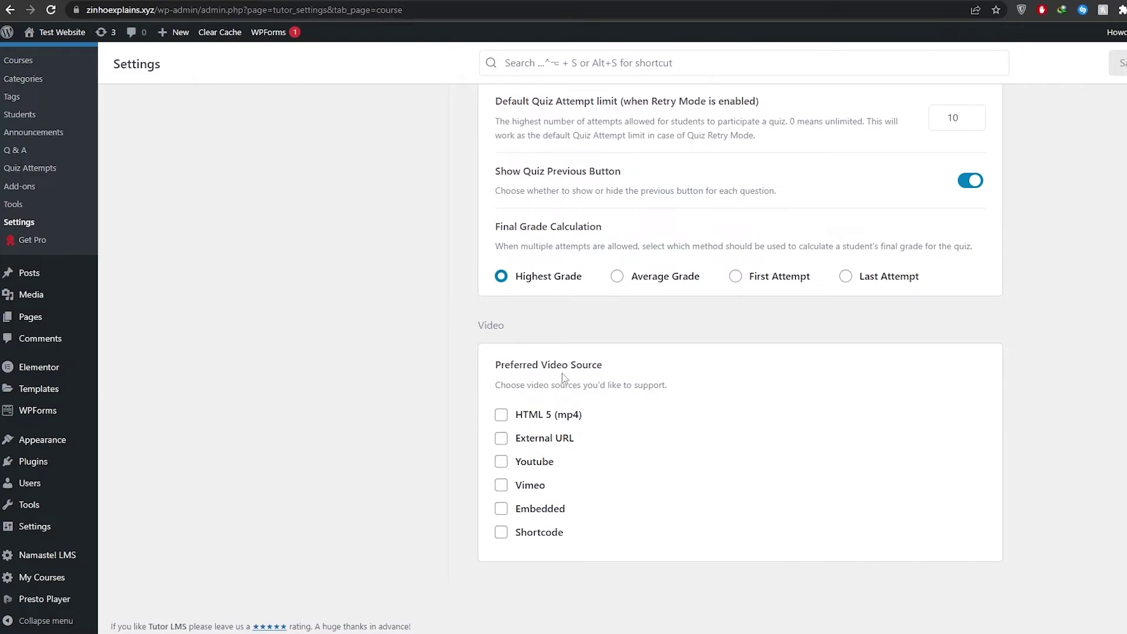
# Step: Enable HTML 5 (mp4), External URL, Youtube, Vimeo, Embedded and Shortcode video sources
pyautogui.click(501, 416)
pyautogui.click(502, 421)
pyautogui.click(501, 439)
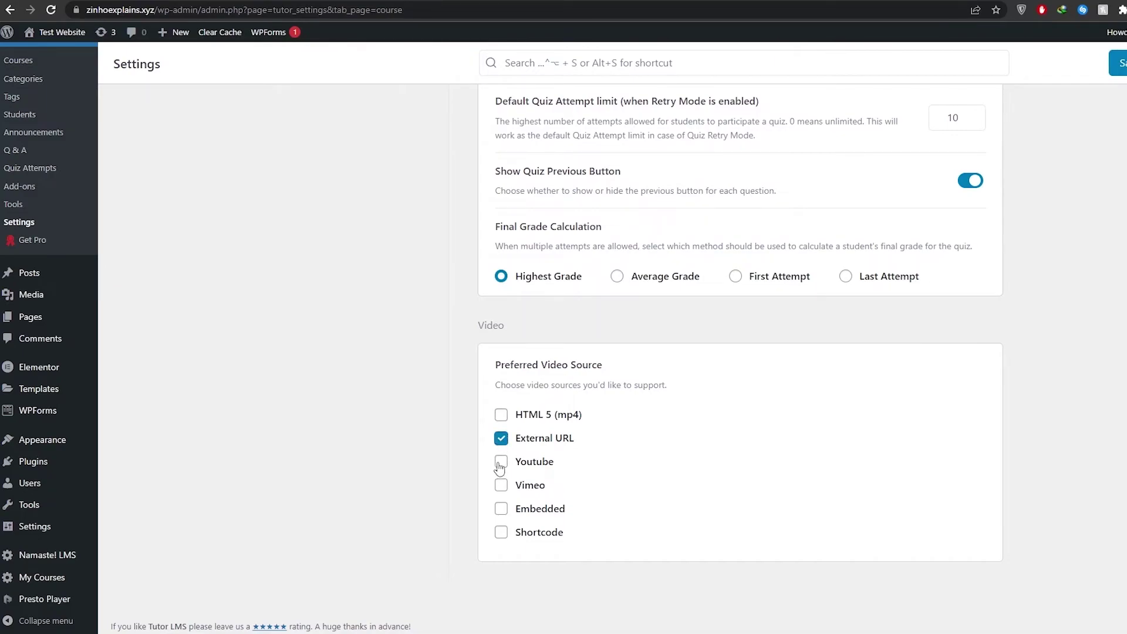
pyautogui.click(500, 465)
pyautogui.click(500, 487)
pyautogui.click(500, 508)
pyautogui.click(501, 533)
pyautogui.click(501, 416)
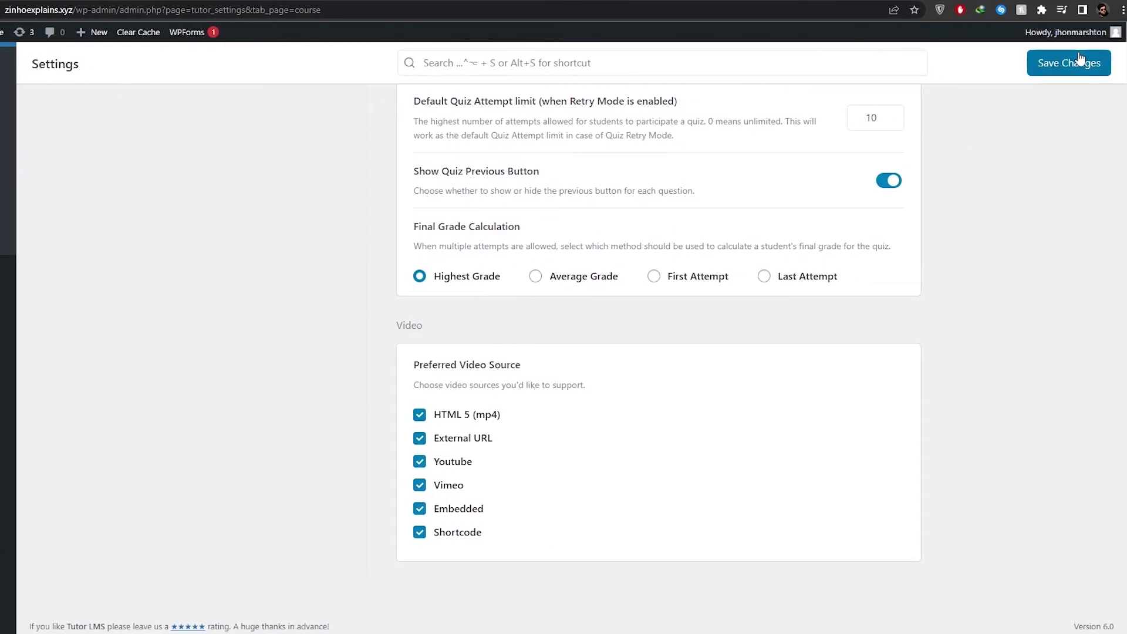
# Step: Save the video source settings and bring up the Tutor LMS Courses list
pyautogui.click(1074, 63)
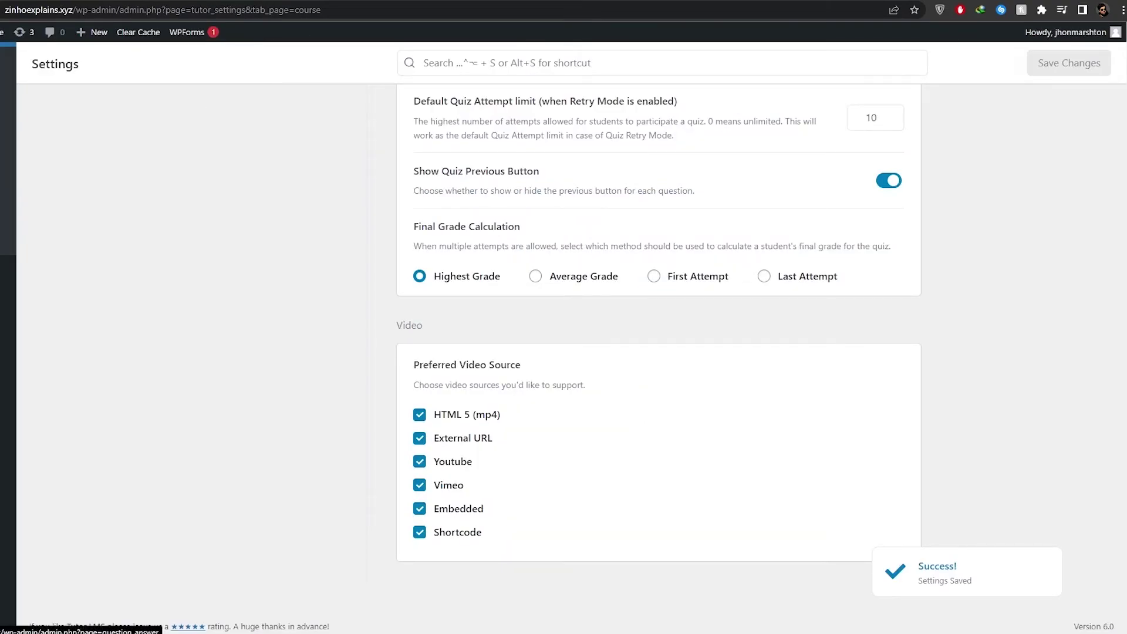
pyautogui.click(24, 62)
pyautogui.scroll(5, 210, 318)
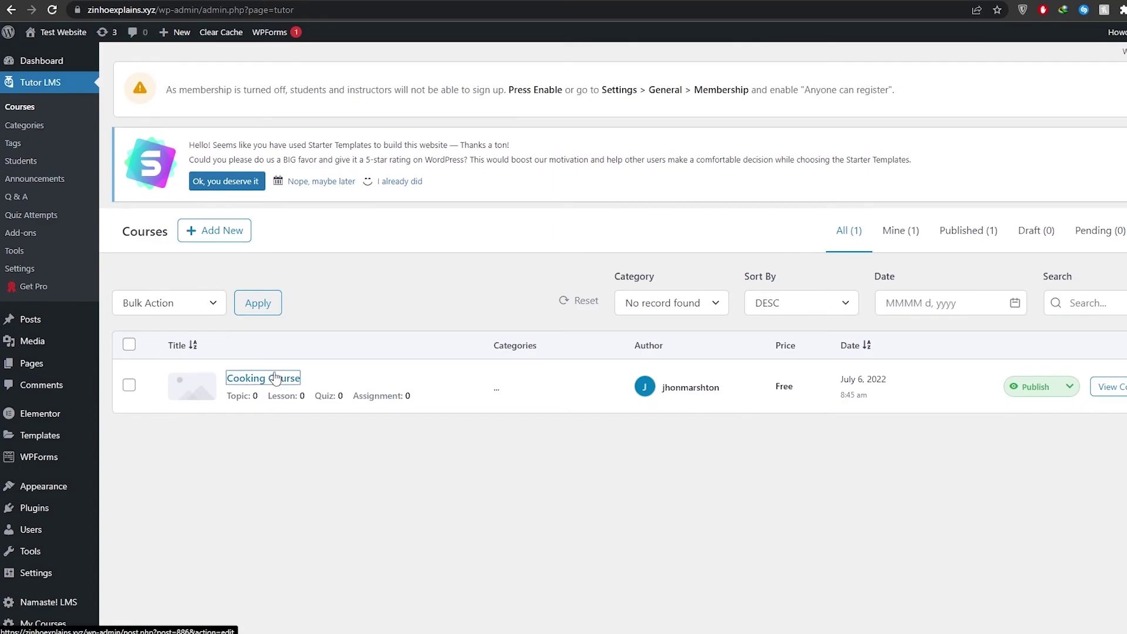
pyautogui.click(276, 378)
pyautogui.scroll(-15, 379, 405)
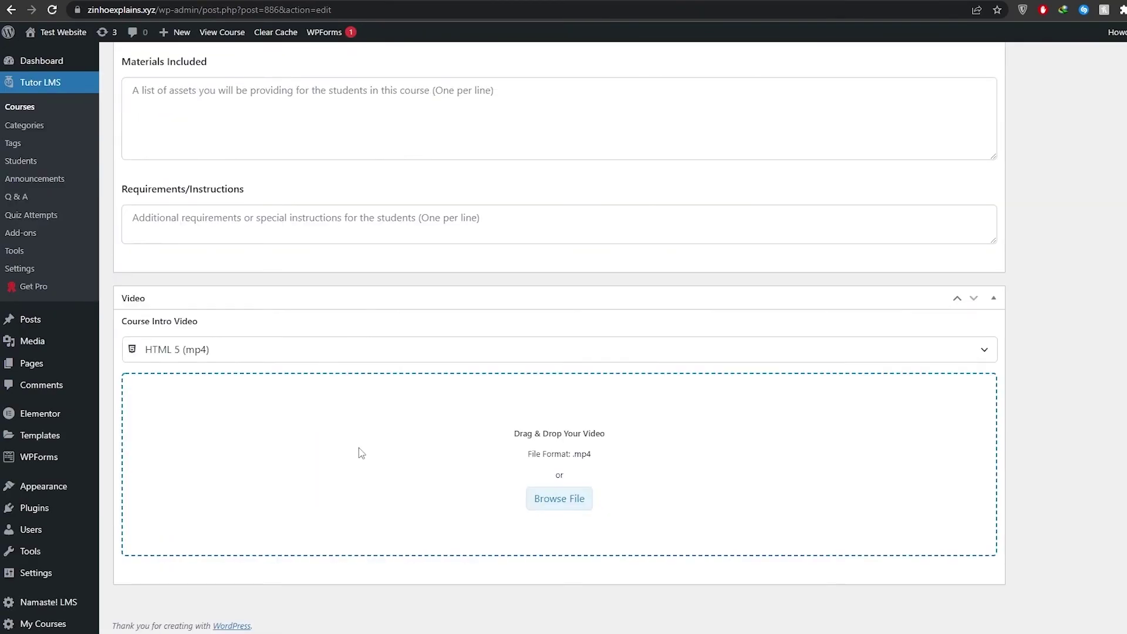
pyautogui.click(193, 349)
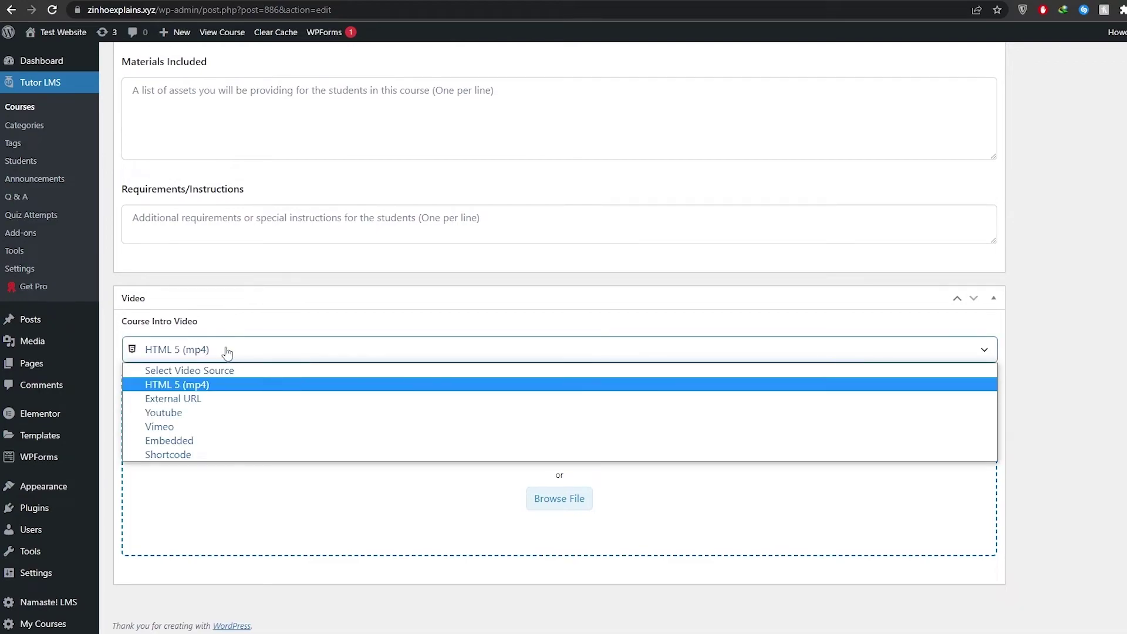
pyautogui.click(256, 440)
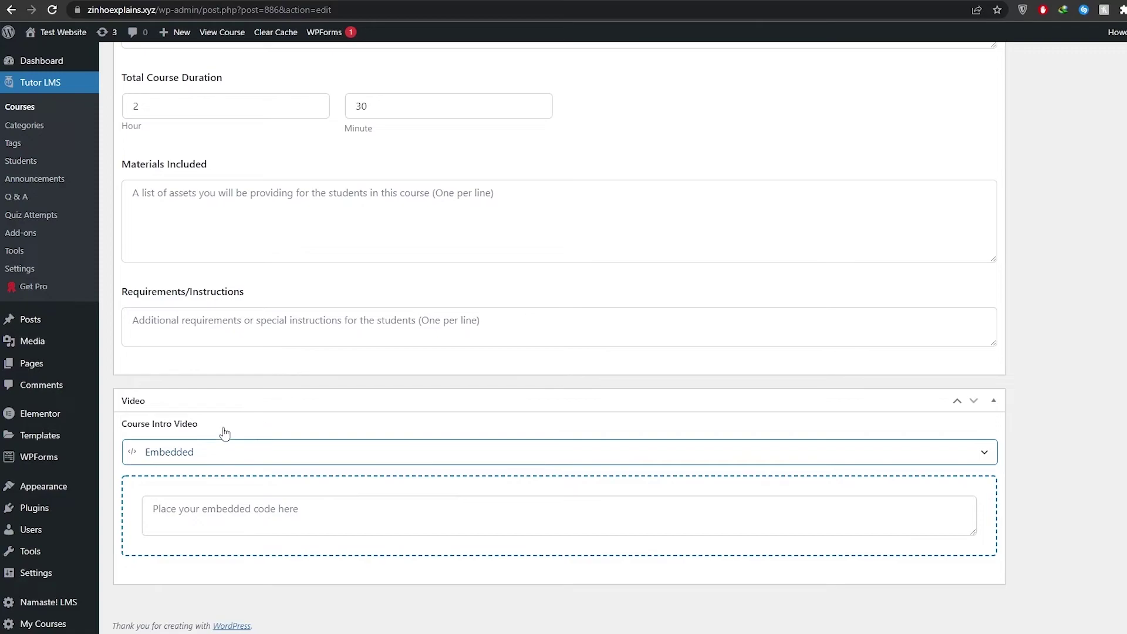
pyautogui.click(210, 517)
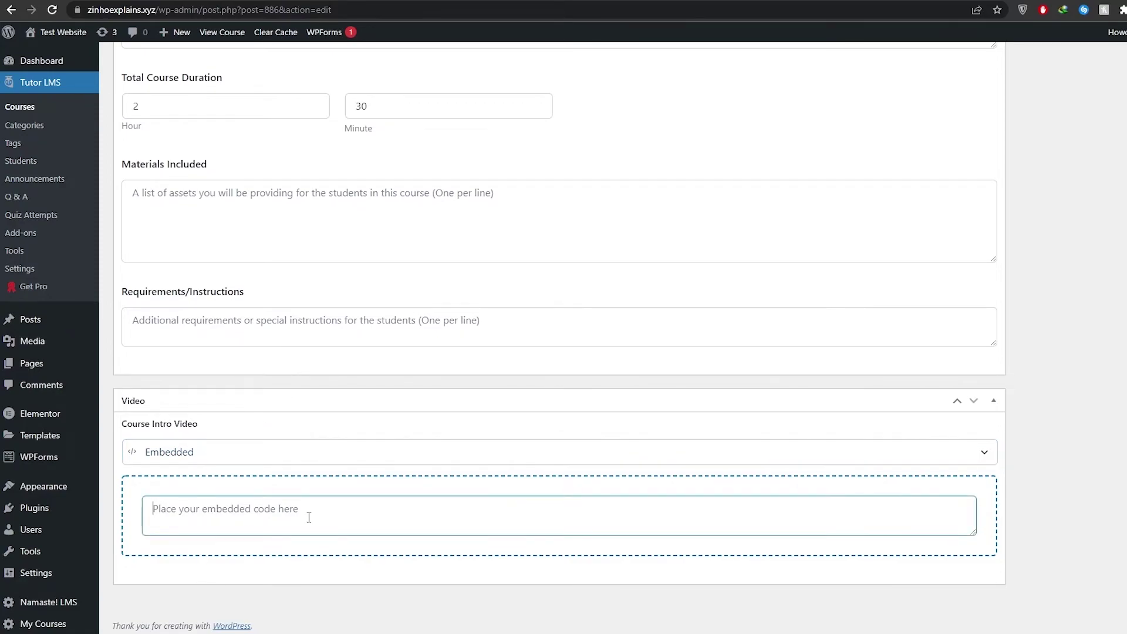
pyautogui.click(219, 452)
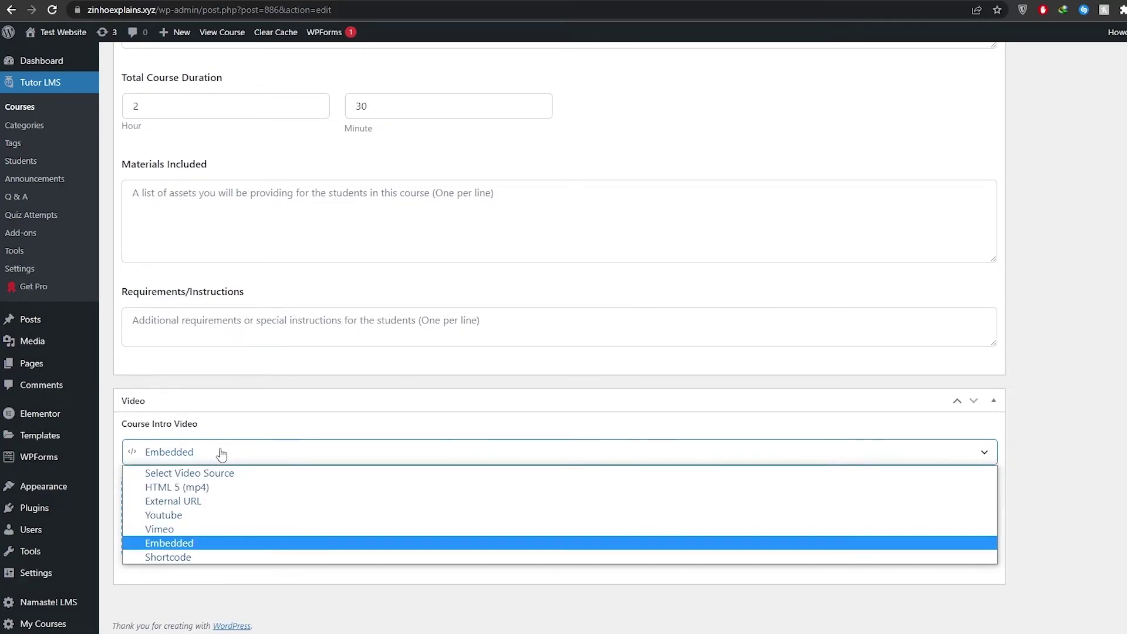
pyautogui.click(223, 503)
pyautogui.click(214, 520)
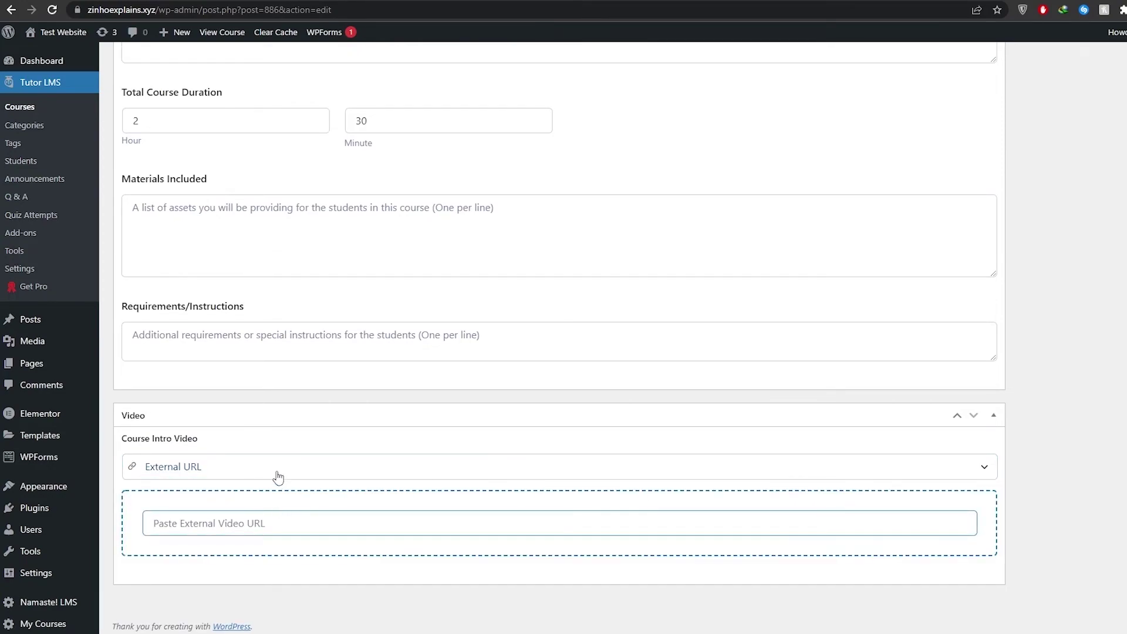
pyautogui.click(235, 468)
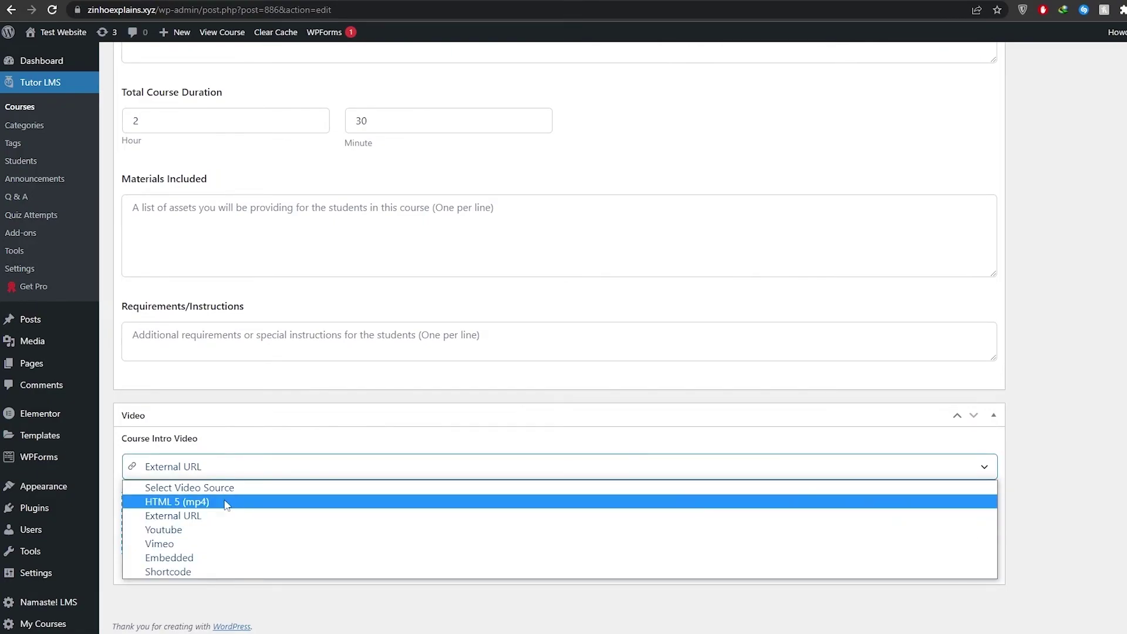
pyautogui.scroll(8, 1081, 506)
pyautogui.scroll(12, 1080, 506)
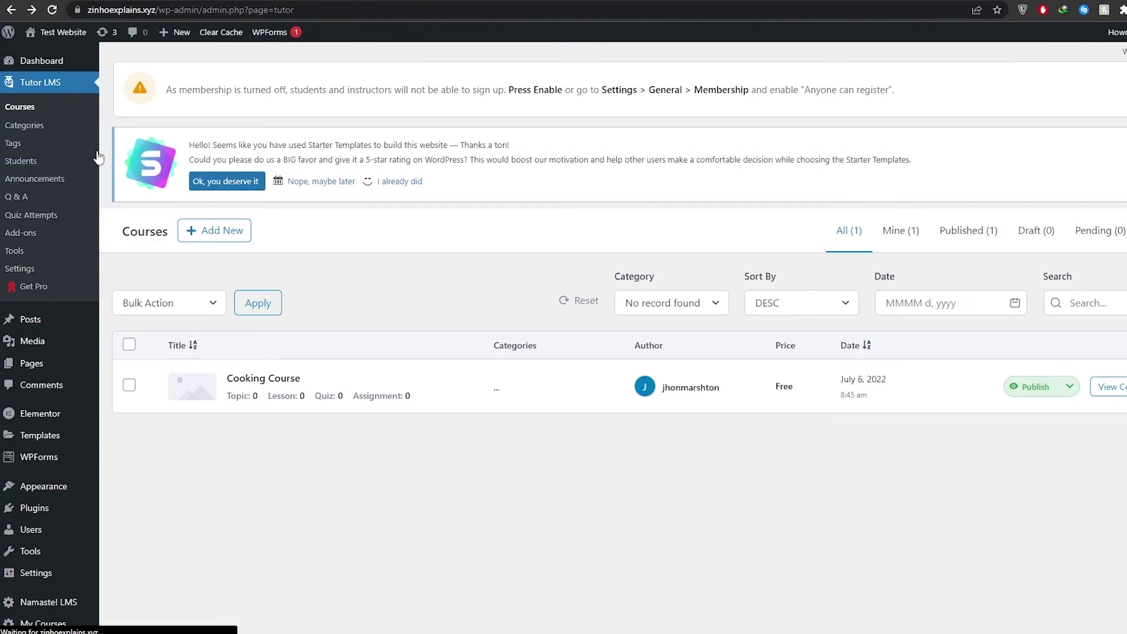
pyautogui.click(28, 163)
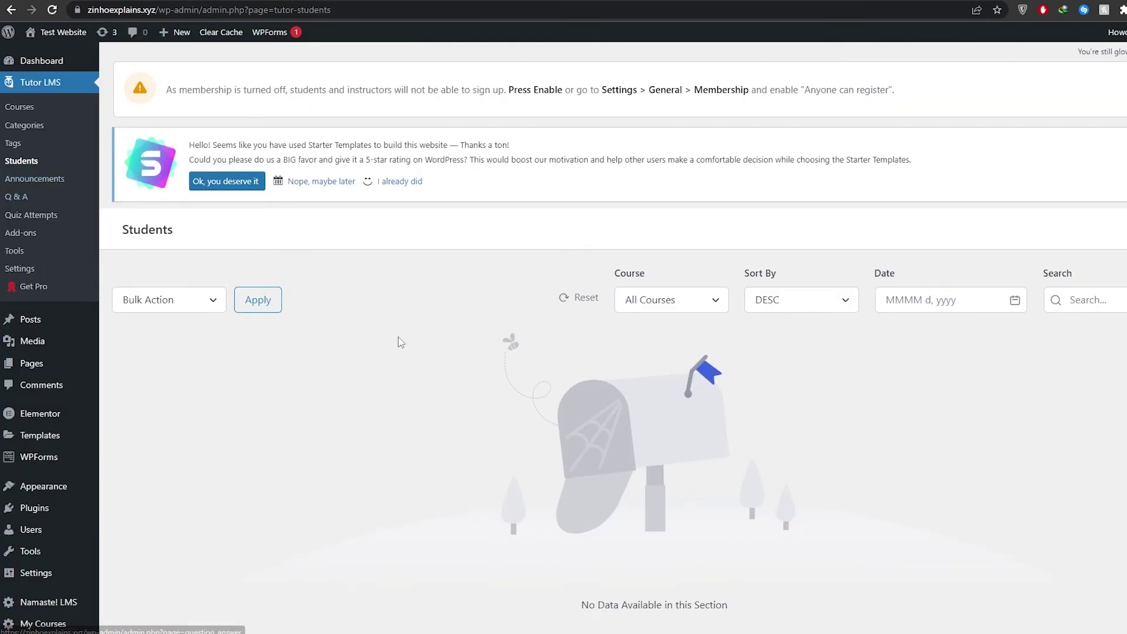
pyautogui.scroll(-1, 352, 294)
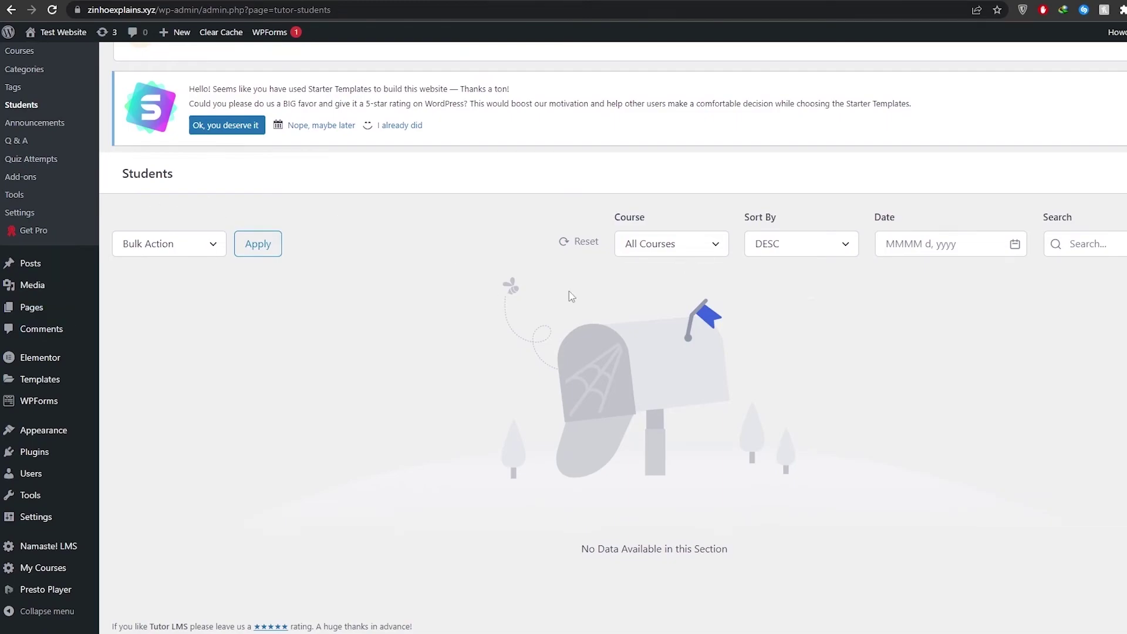
pyautogui.click(33, 181)
pyautogui.scroll(-10, 517, 372)
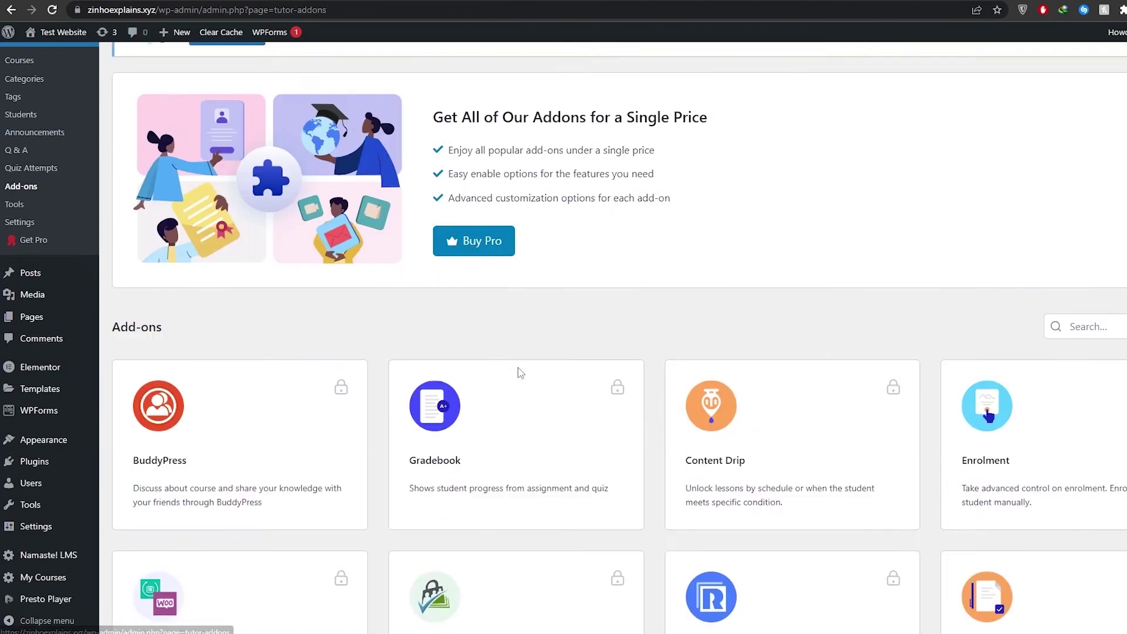
pyautogui.scroll(2, 271, 189)
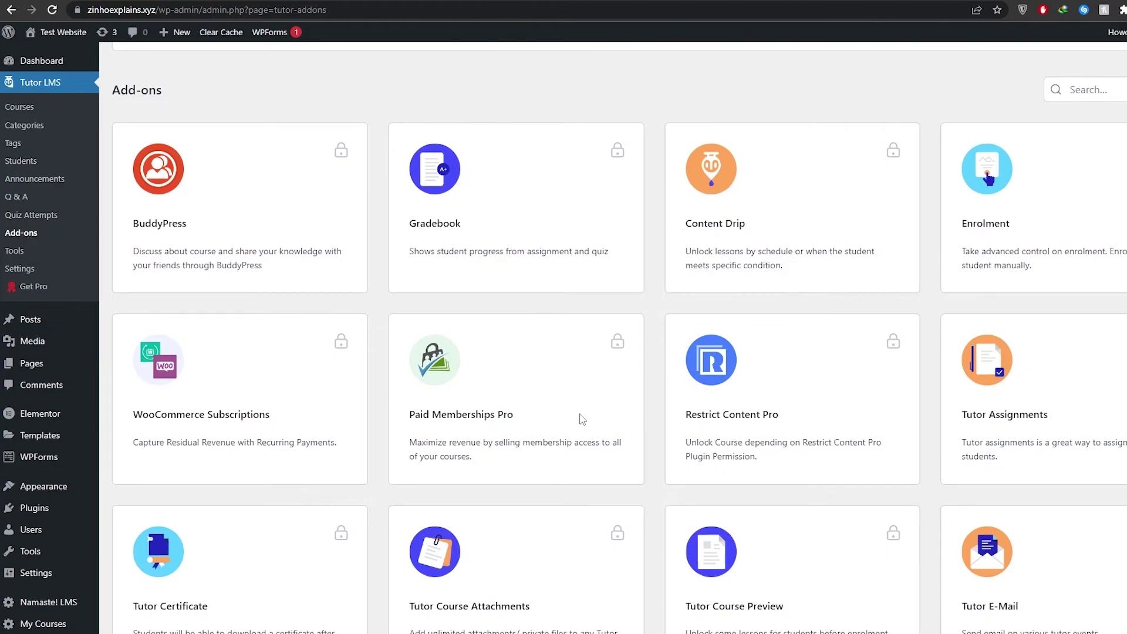
pyautogui.scroll(-3, 984, 414)
pyautogui.scroll(5, 954, 423)
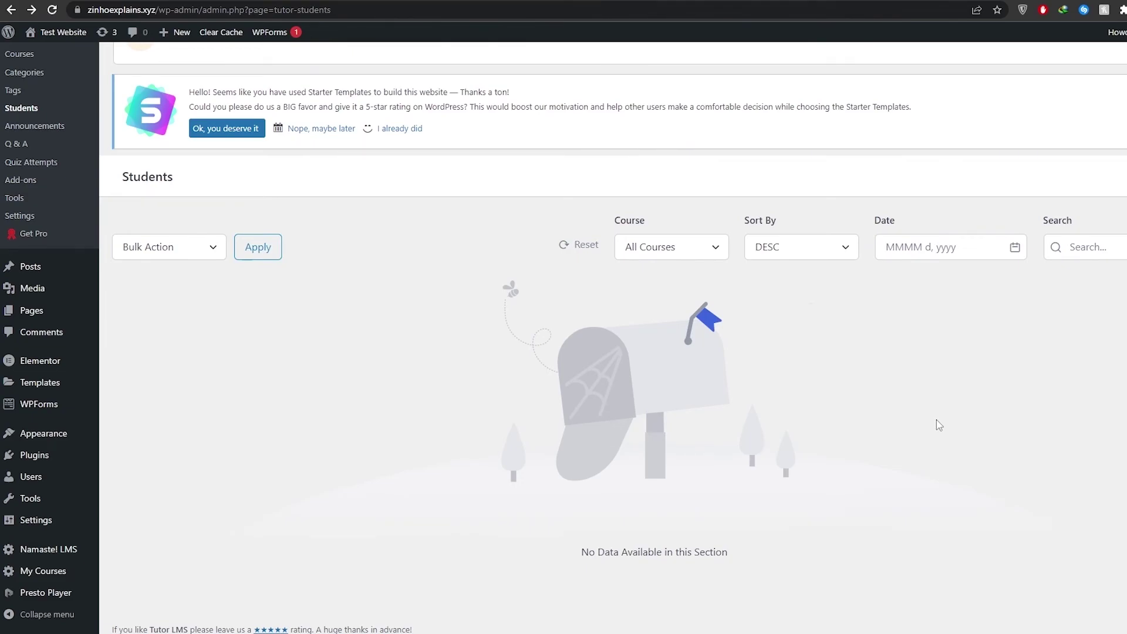
pyautogui.scroll(1, 214, 411)
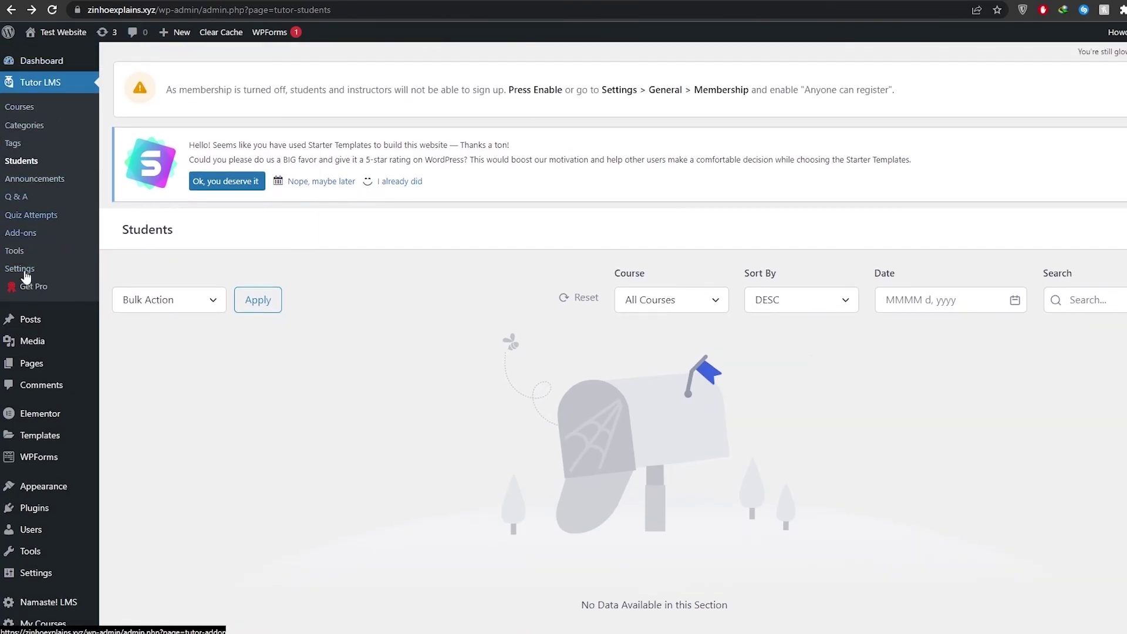
pyautogui.scroll(-1, 61, 235)
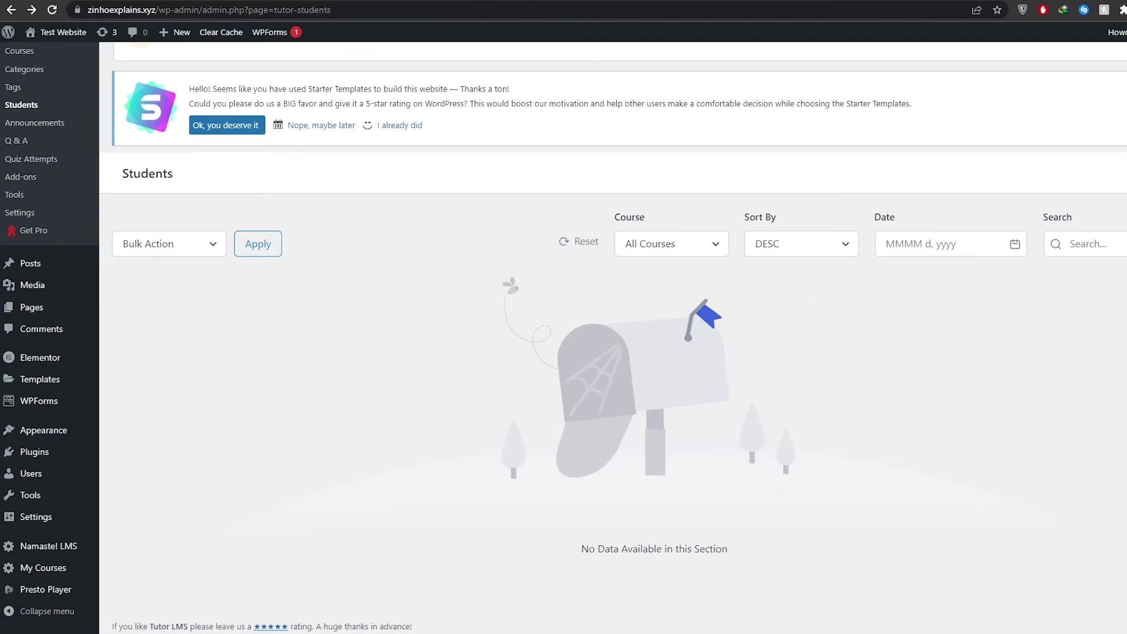
pyautogui.hotkey('alt', 'Left')
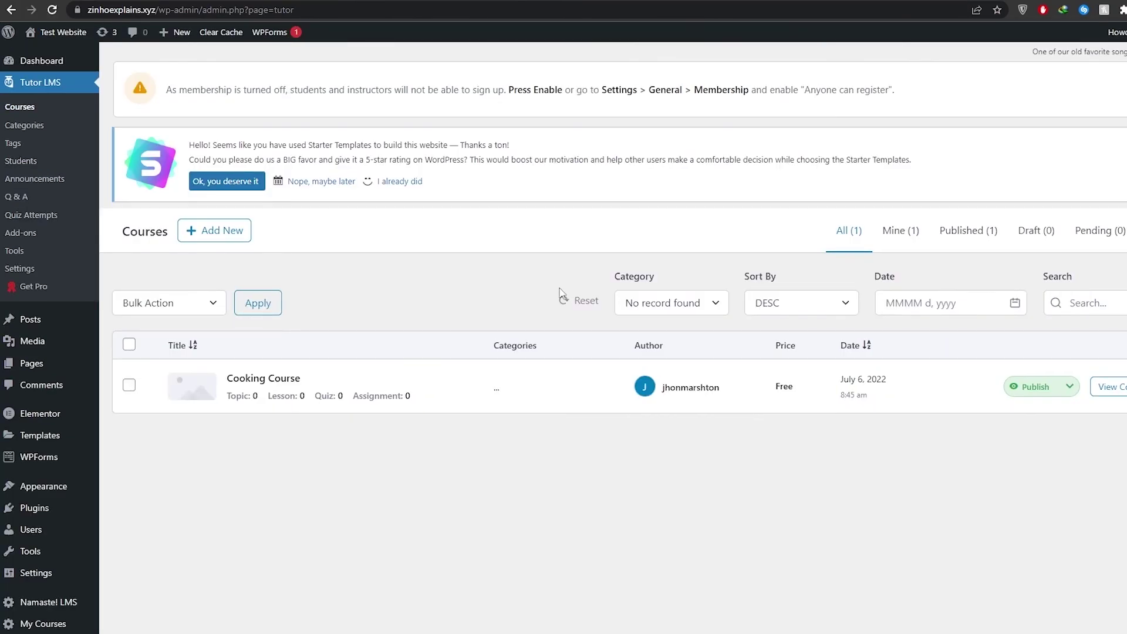
# Step: View the Cooking Course on the live site and enroll in it
pyautogui.scroll(-1, 559, 292)
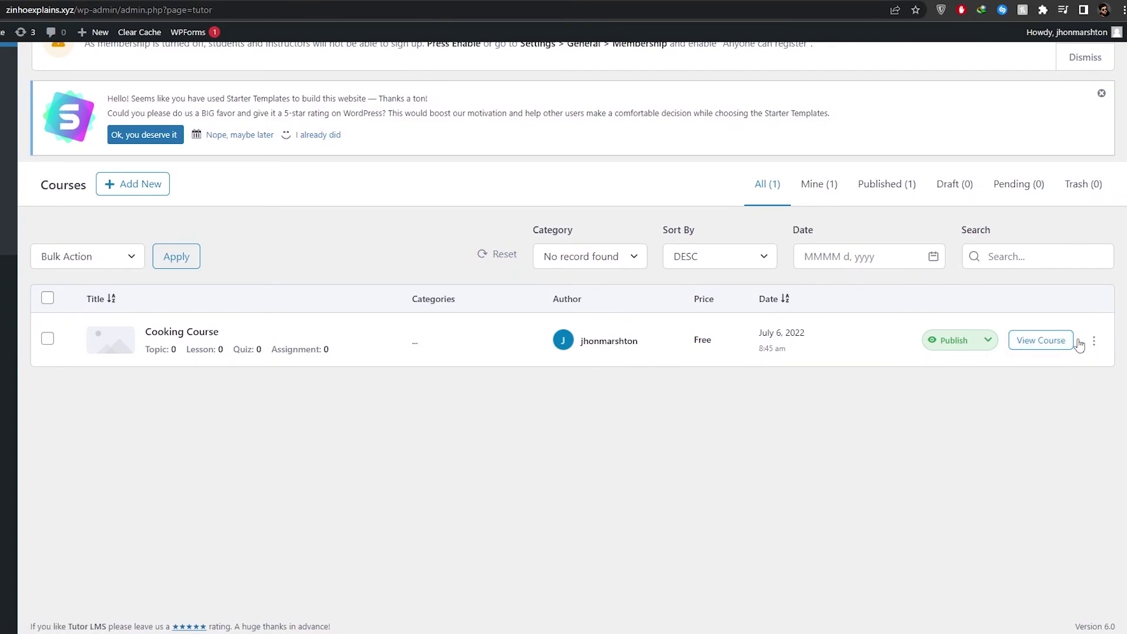
pyautogui.click(1016, 344)
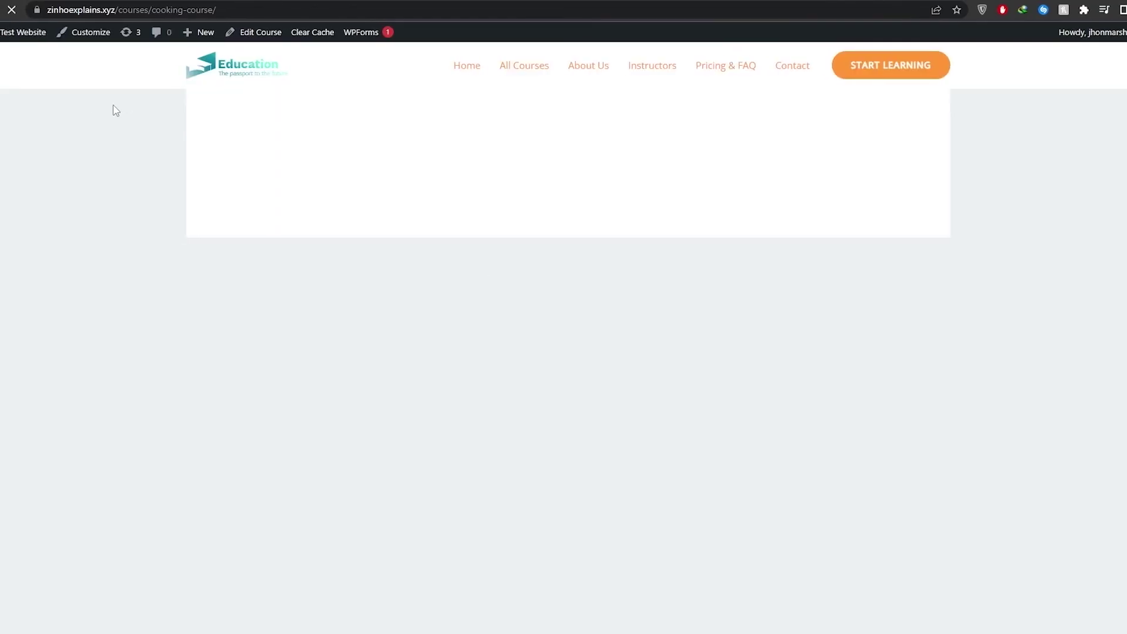
pyautogui.scroll(-4, 396, 269)
pyautogui.scroll(-4, 398, 461)
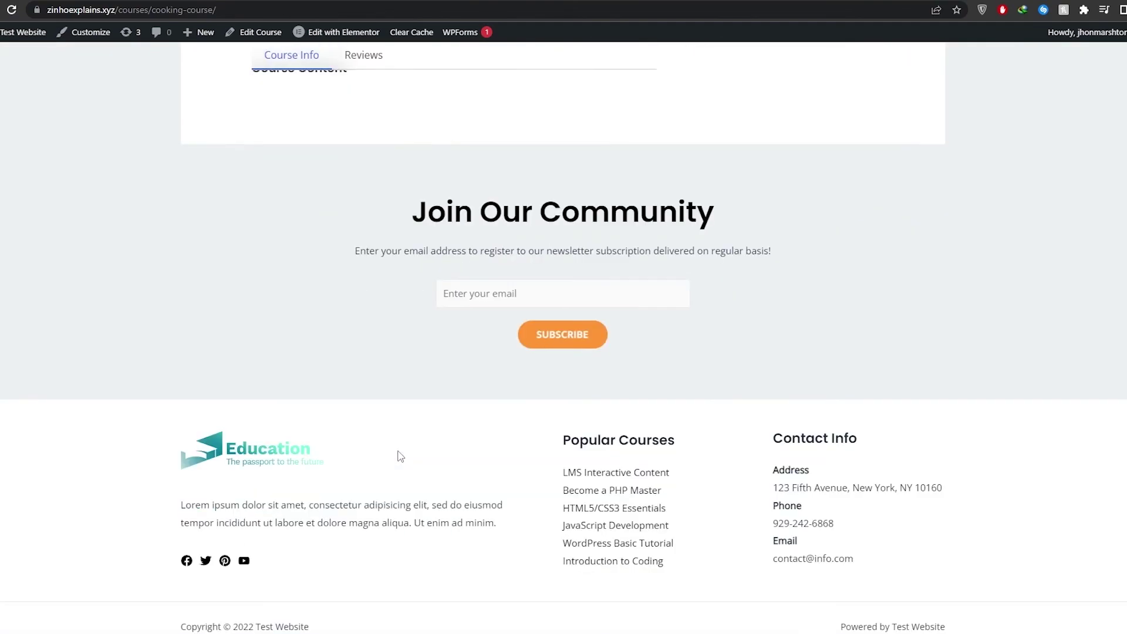
pyautogui.scroll(6, 401, 457)
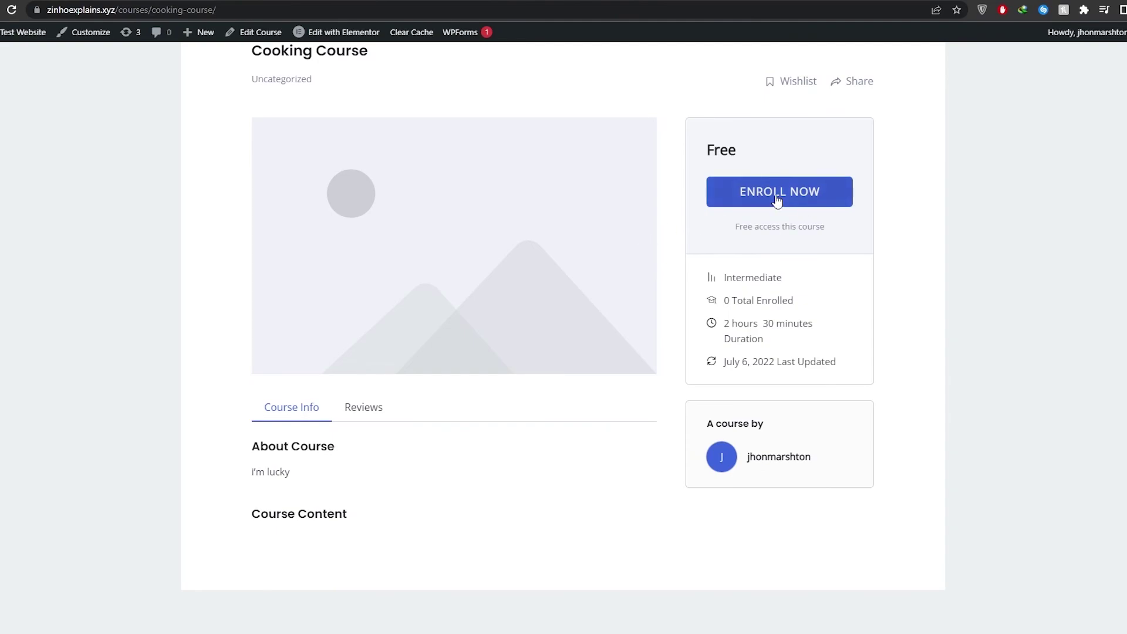
pyautogui.scroll(3, 781, 197)
pyautogui.click(777, 318)
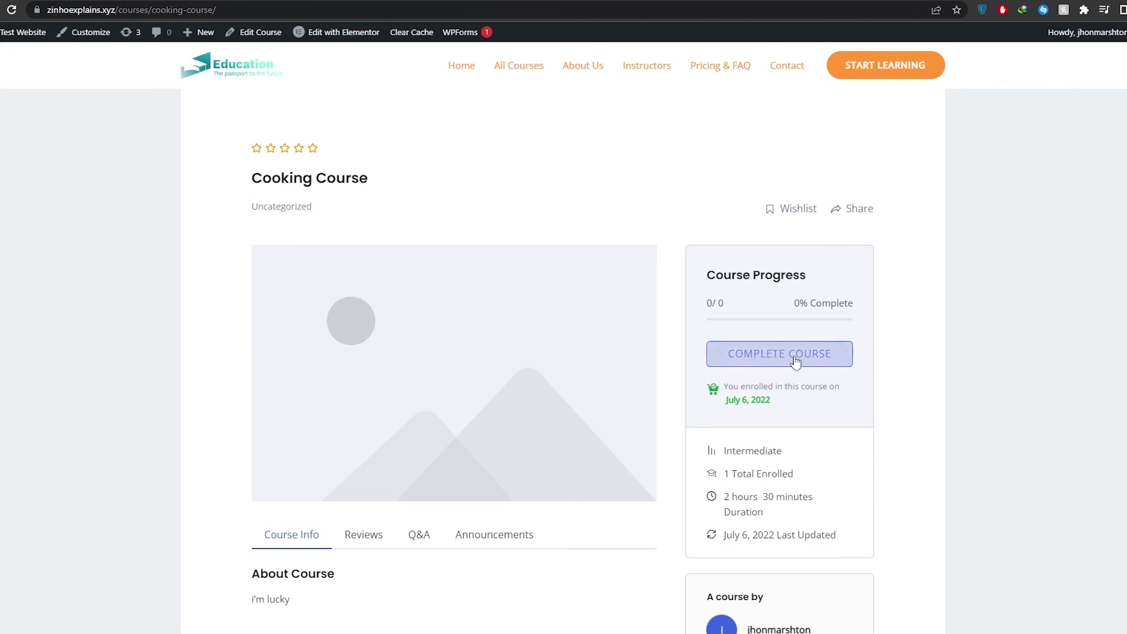
# Step: Check the Reviews, Q&A and Course Info tabs, then return to the admin Courses list
pyautogui.scroll(-4, 334, 395)
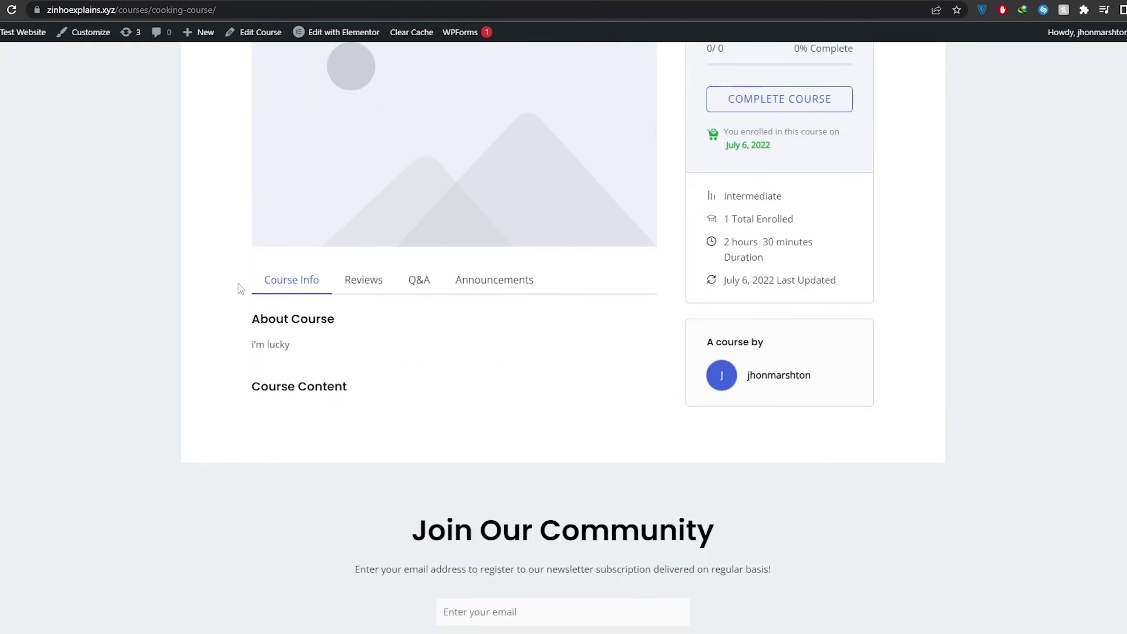
pyautogui.click(348, 288)
pyautogui.click(428, 282)
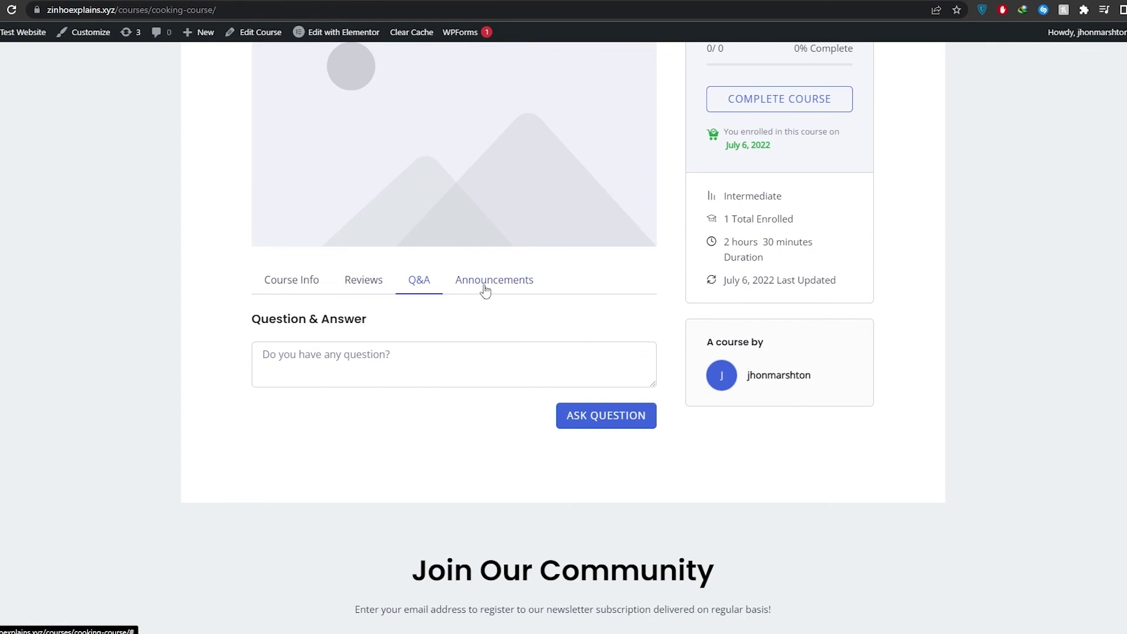
pyautogui.click(302, 284)
pyautogui.scroll(-4, 377, 360)
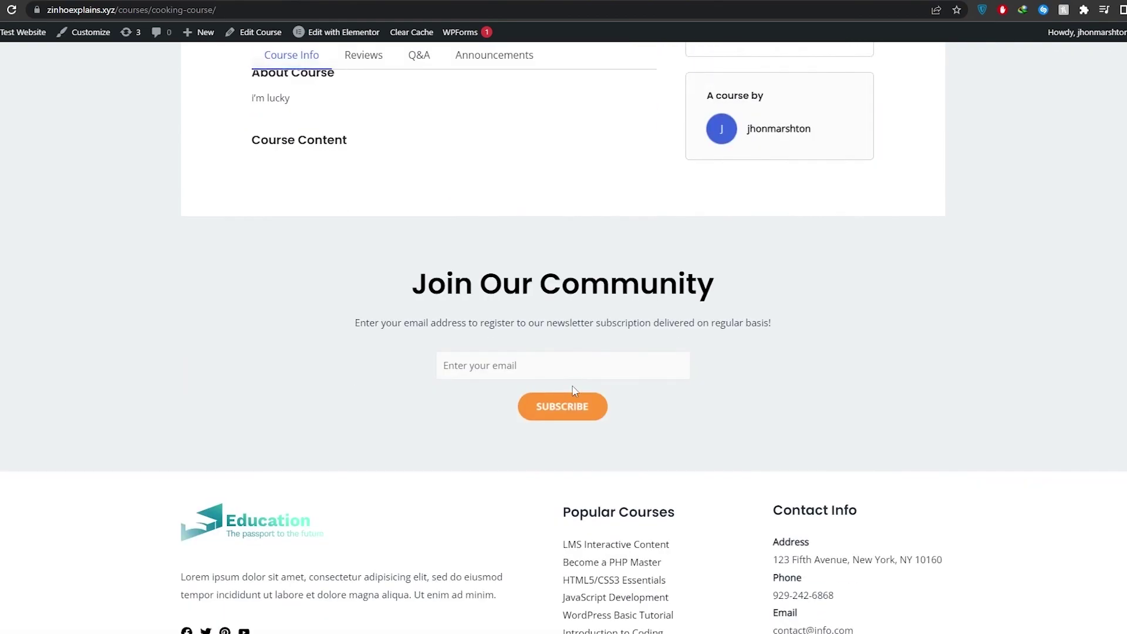
pyautogui.scroll(8, 572, 390)
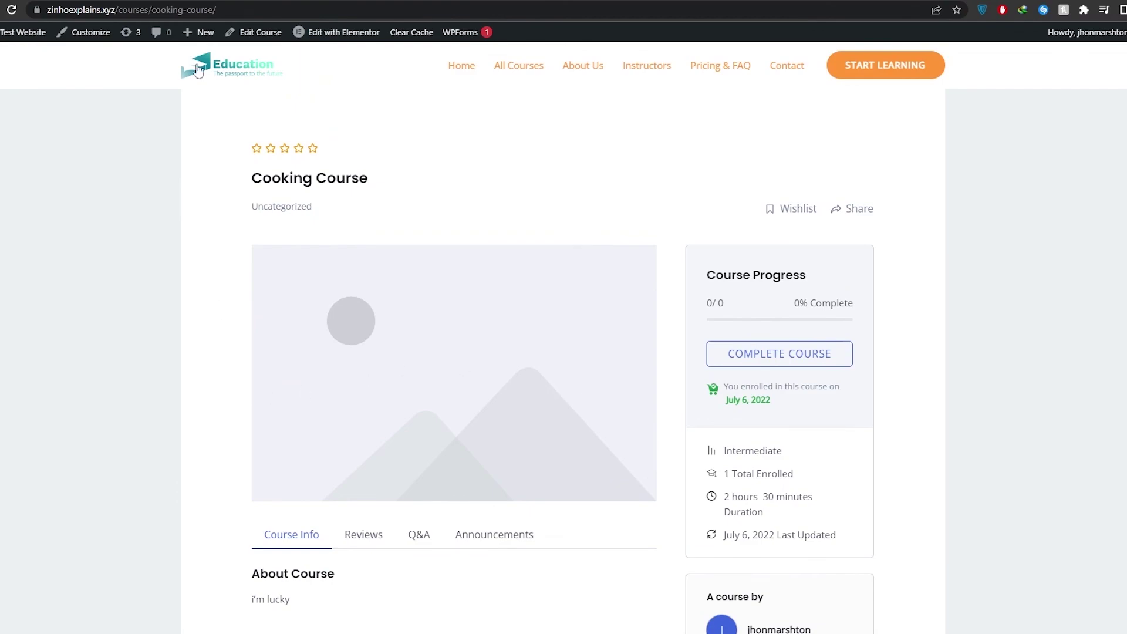
pyautogui.hotkey('alt', 'Left')
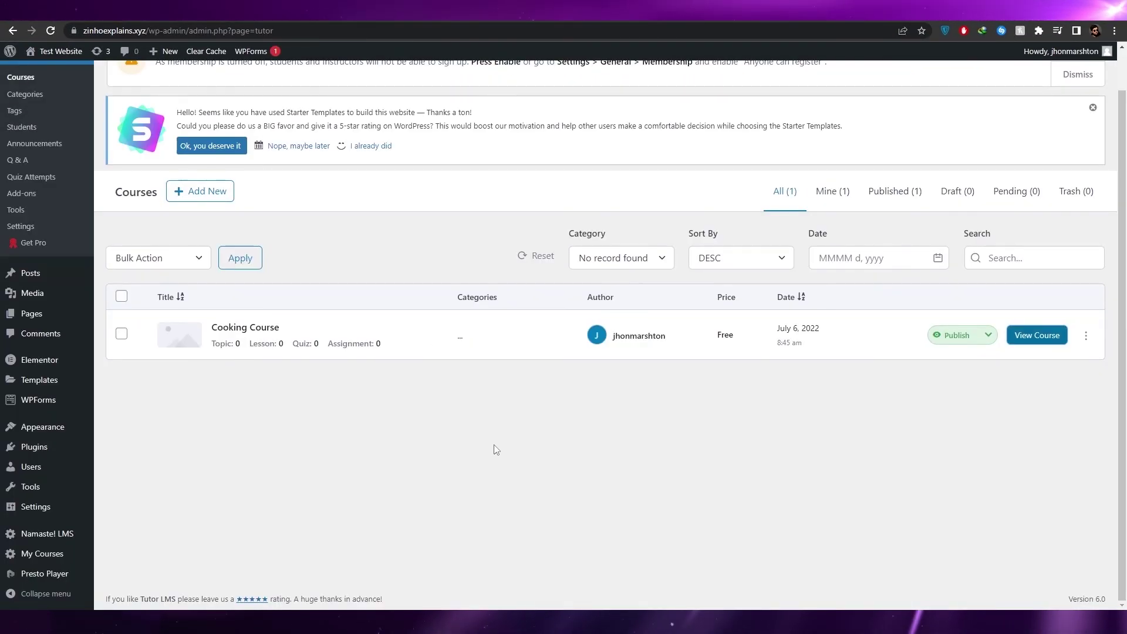